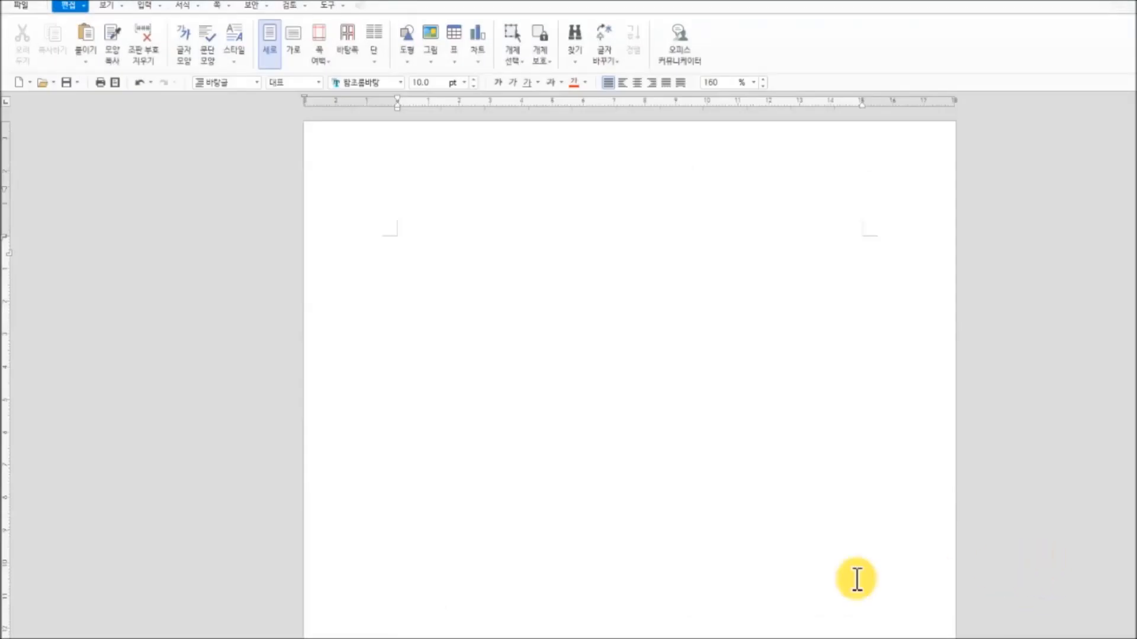
Examine the blank page's layout and margins in print preview, at full-page and 100 % zoom, and return to editing.
{"action": "scroll", "coordinate": [760, 485], "scroll_direction": "down", "scroll_amount": 5}
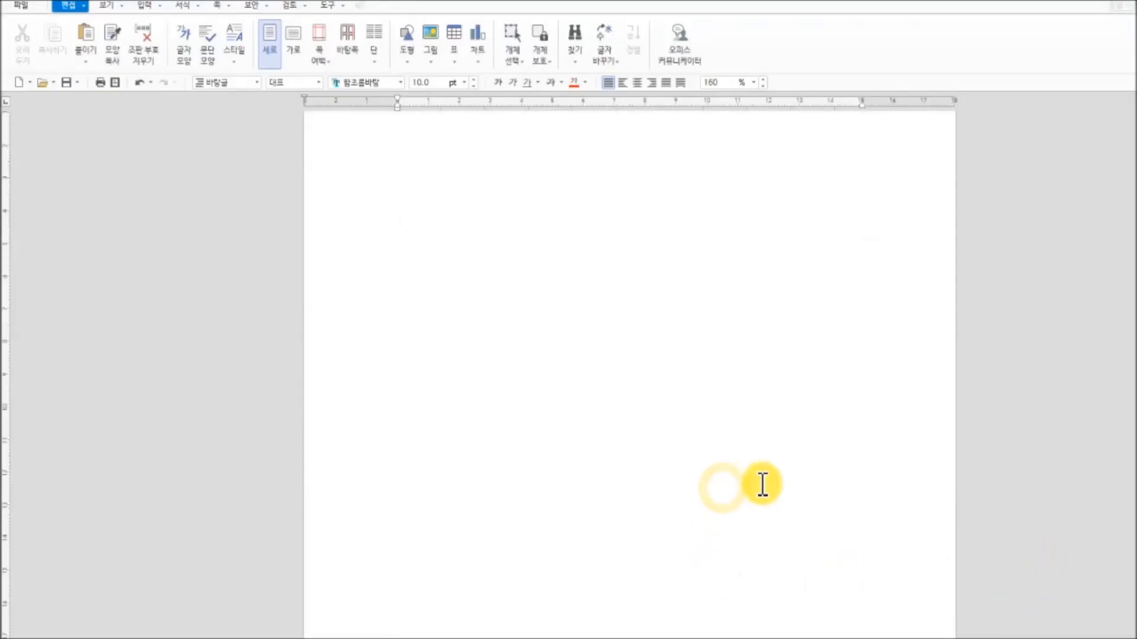
{"action": "scroll", "coordinate": [768, 483], "scroll_direction": "up", "scroll_amount": 3}
{"action": "scroll", "coordinate": [768, 482], "scroll_direction": "up", "scroll_amount": 1}
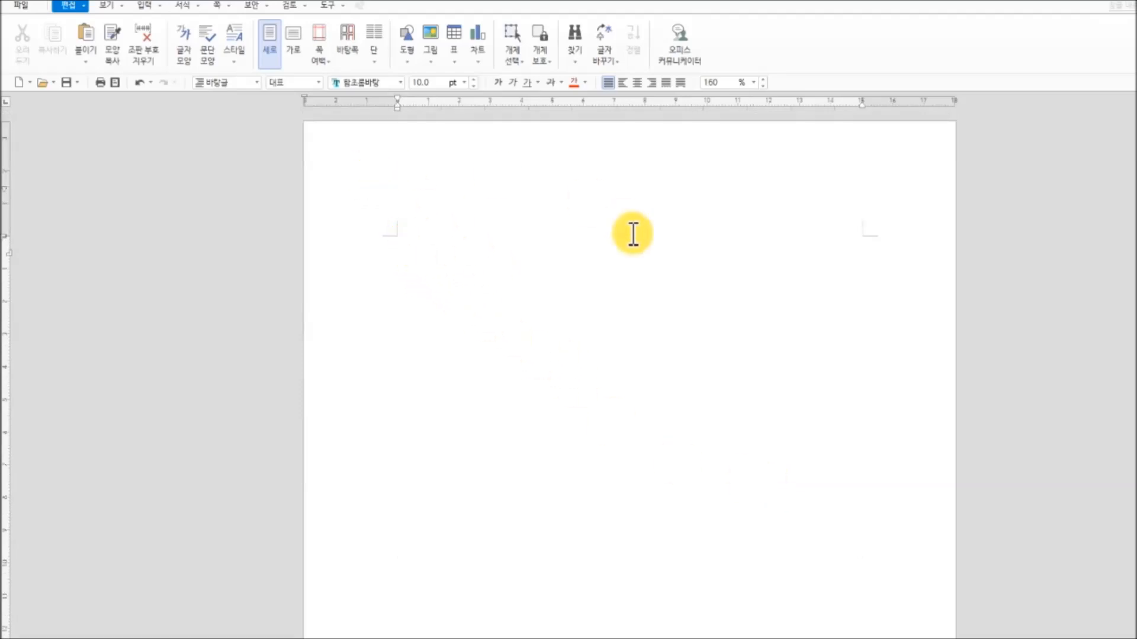
{"action": "left_click", "coordinate": [116, 83]}
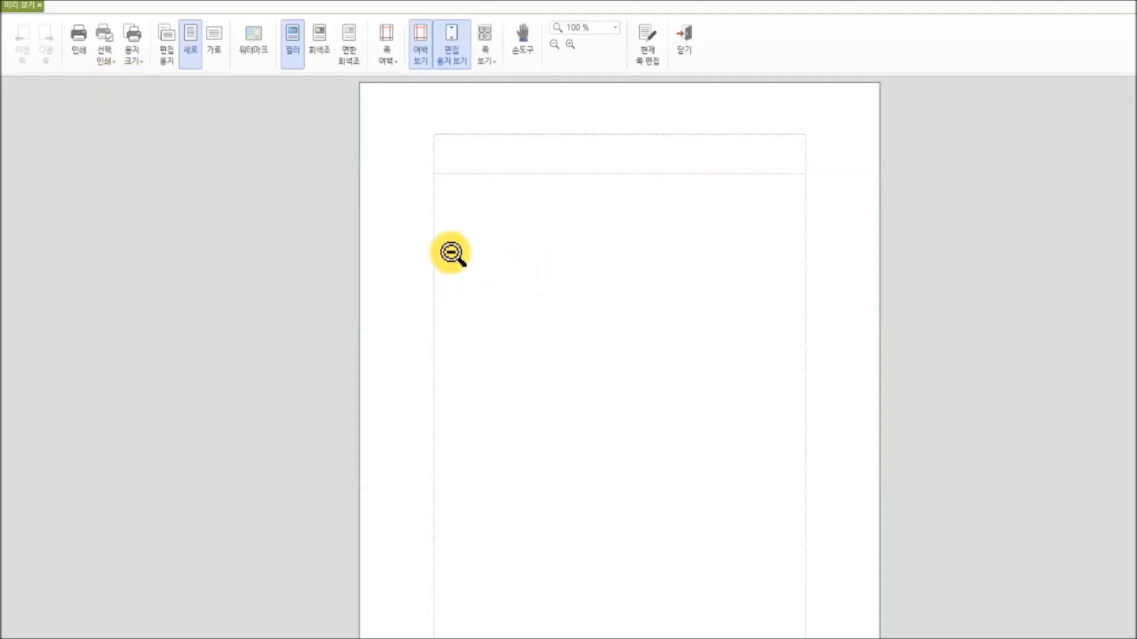
{"action": "left_click", "coordinate": [450, 193]}
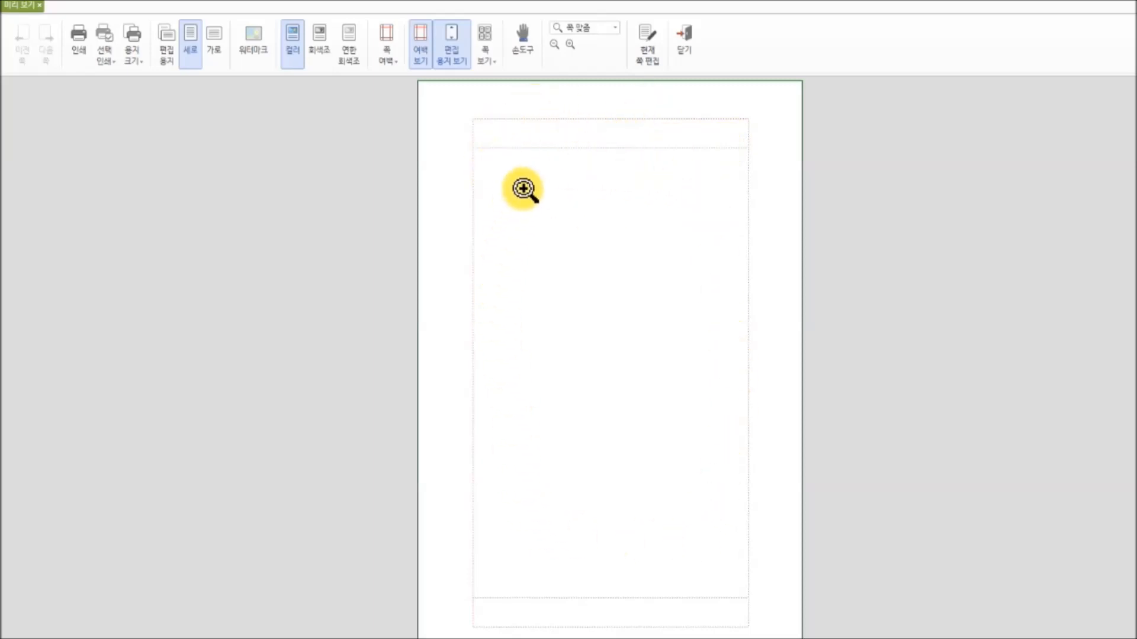
{"action": "left_click", "coordinate": [508, 178]}
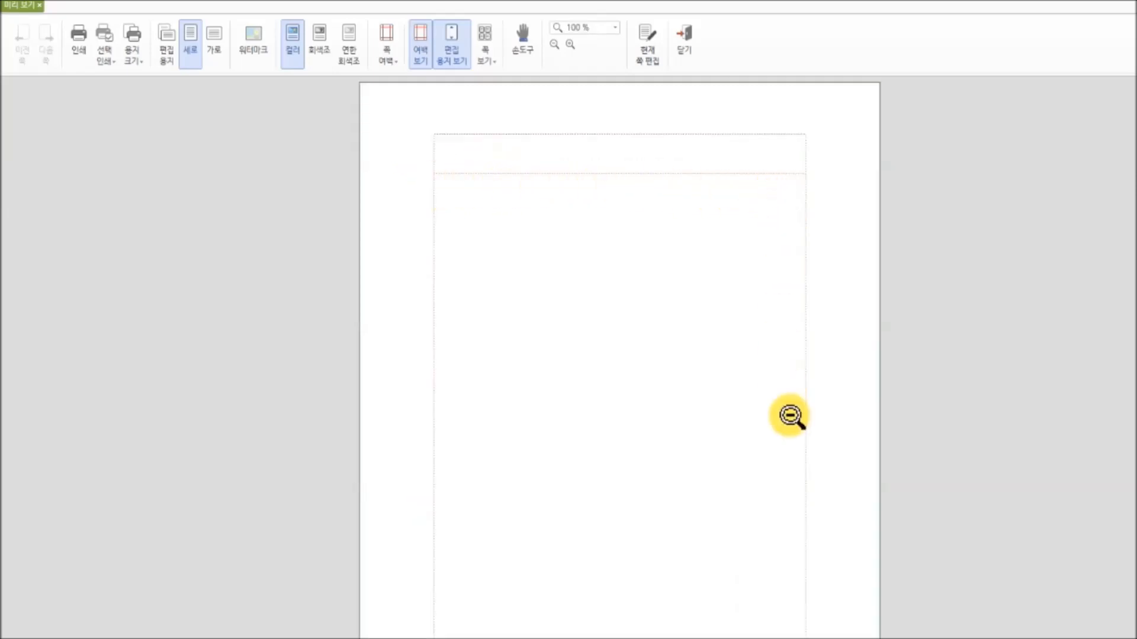
{"action": "scroll", "coordinate": [698, 347], "scroll_direction": "down", "scroll_amount": 3}
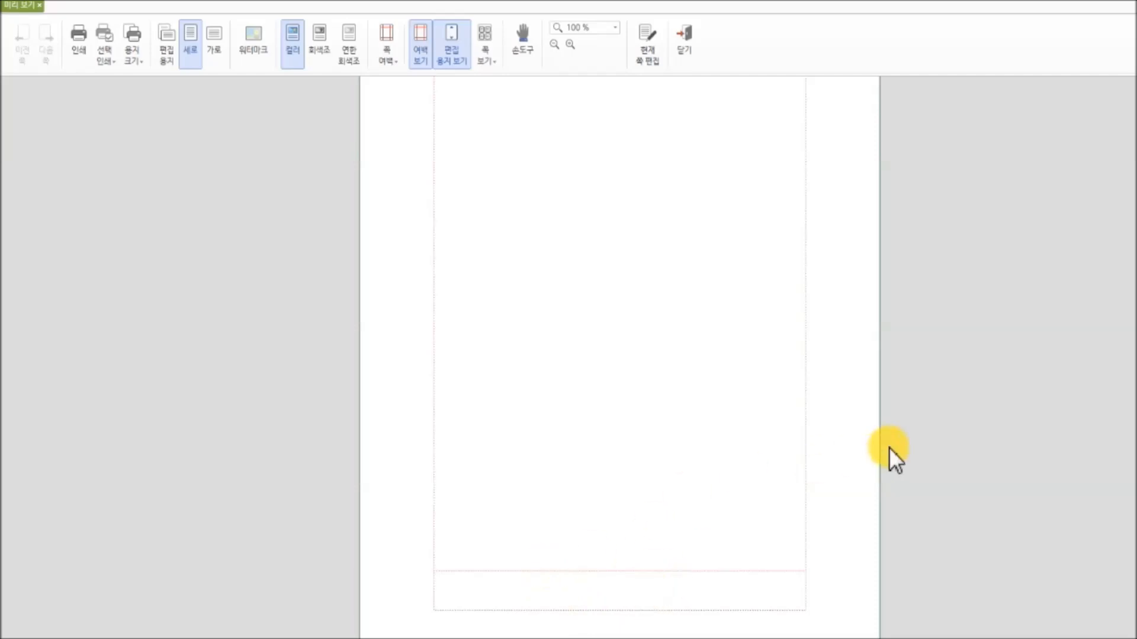
{"action": "left_click", "coordinate": [687, 39]}
Enter the title "강 의 시 간 표" on the first line and center it.
{"action": "left_click", "coordinate": [432, 268]}
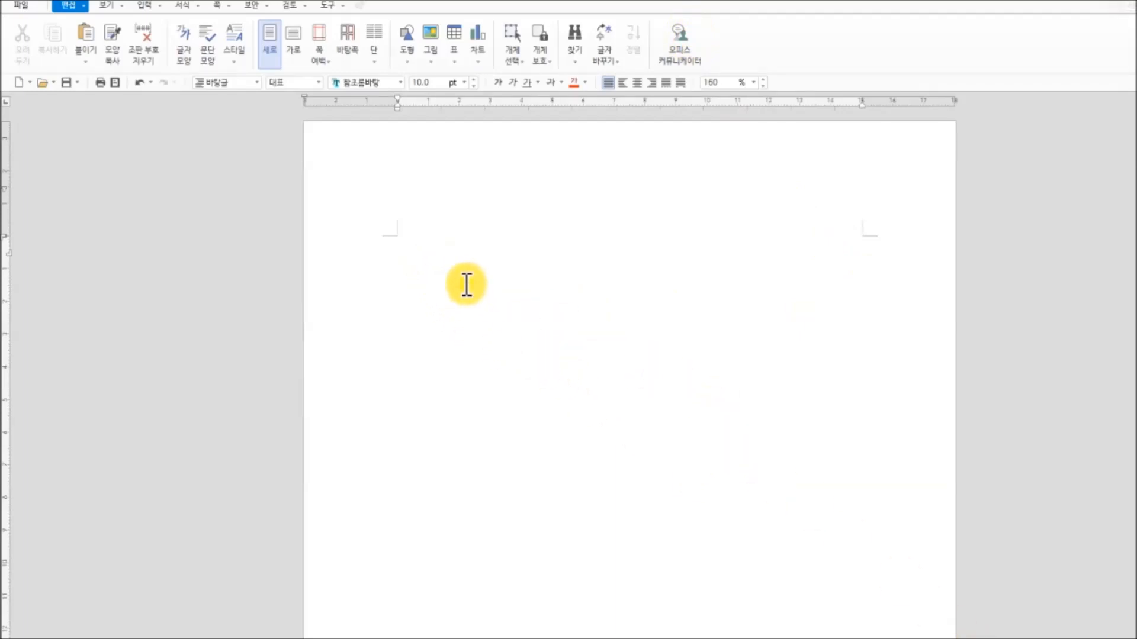
{"action": "type", "text": "강의시간표"}
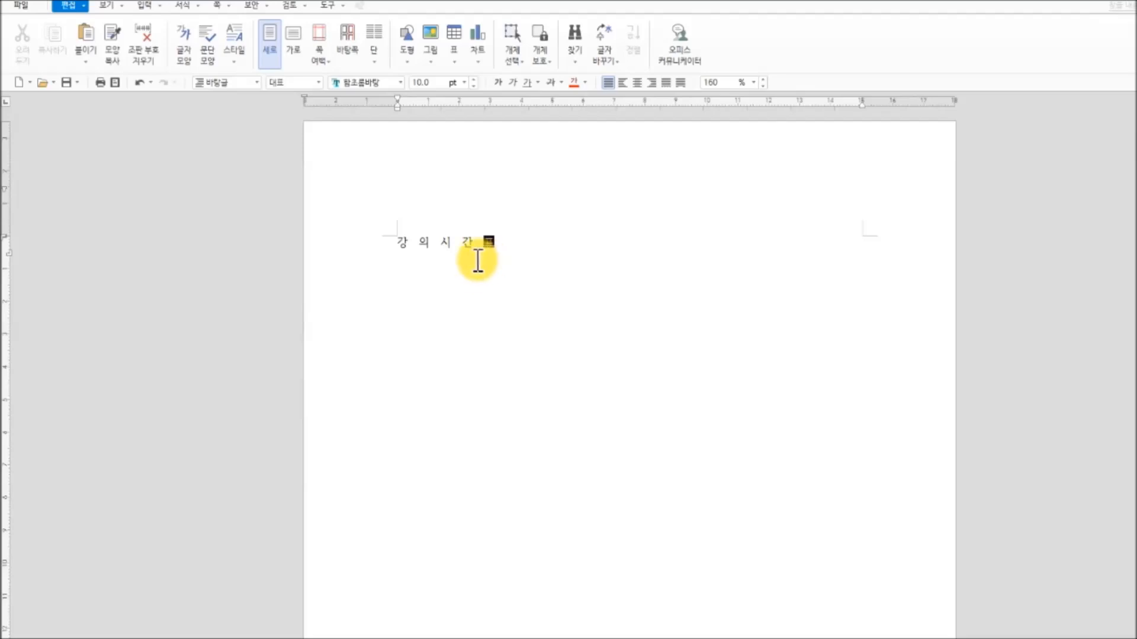
{"action": "left_click_drag", "start_coordinate": [402, 245], "coordinate": [510, 243]}
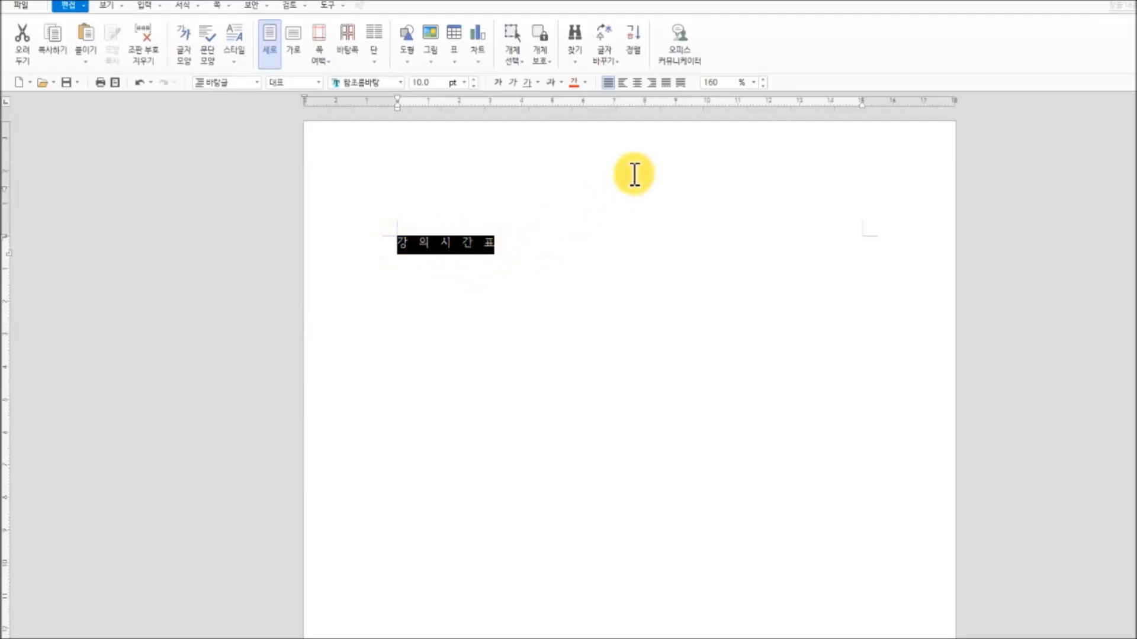
{"action": "left_click", "coordinate": [634, 81]}
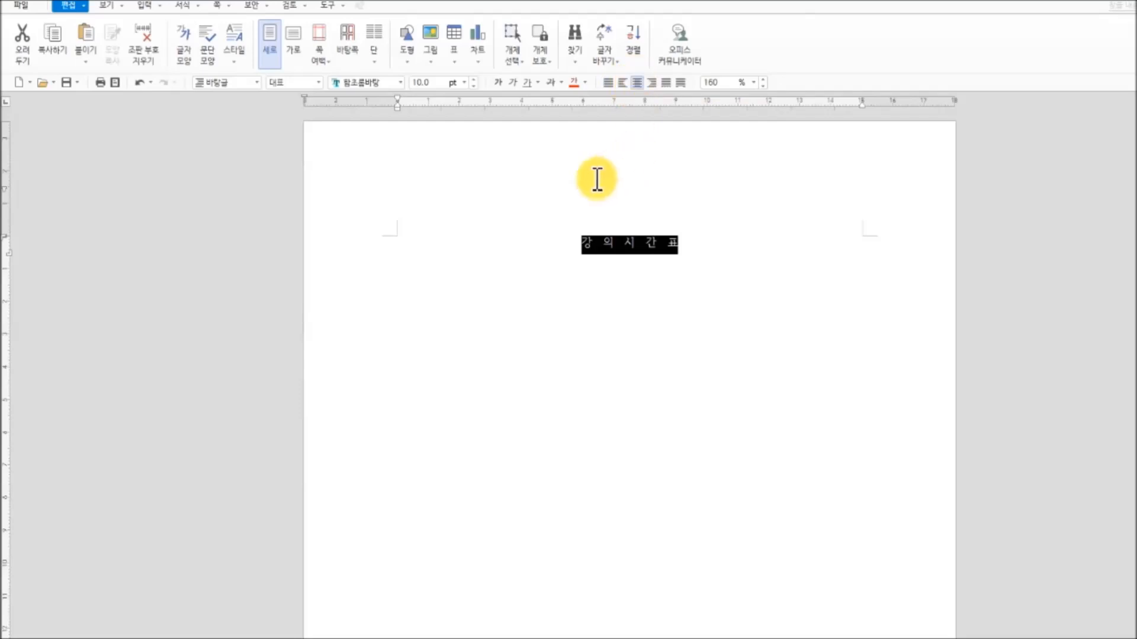
Format the title in 24 pt with the font 한컴 윤고딕 250.
{"action": "left_click", "coordinate": [463, 83]}
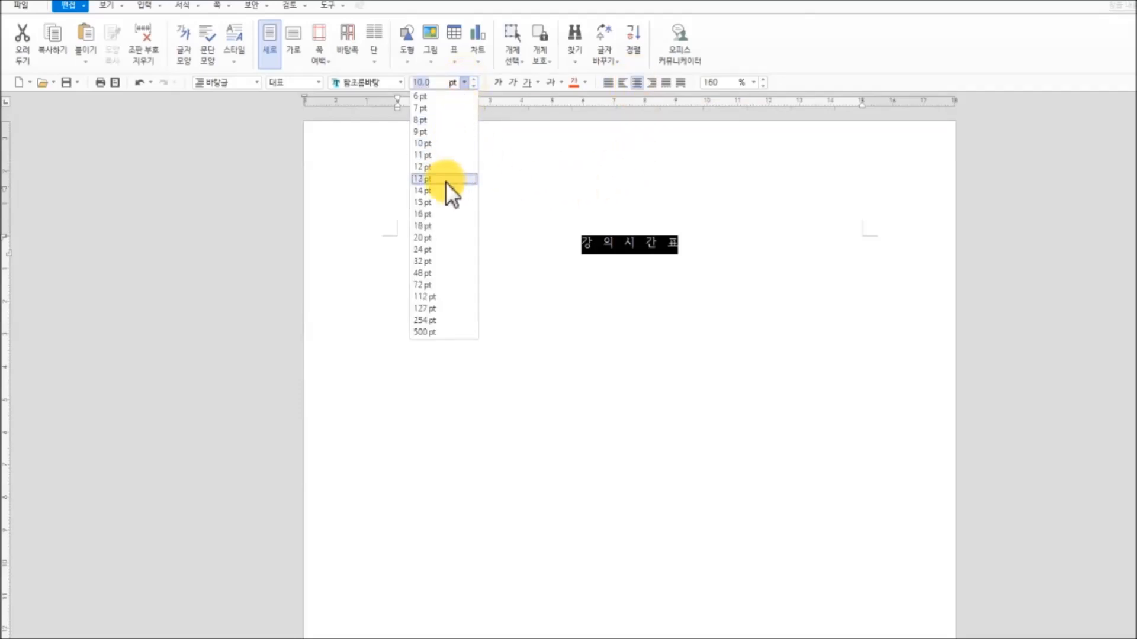
{"action": "left_click", "coordinate": [442, 248]}
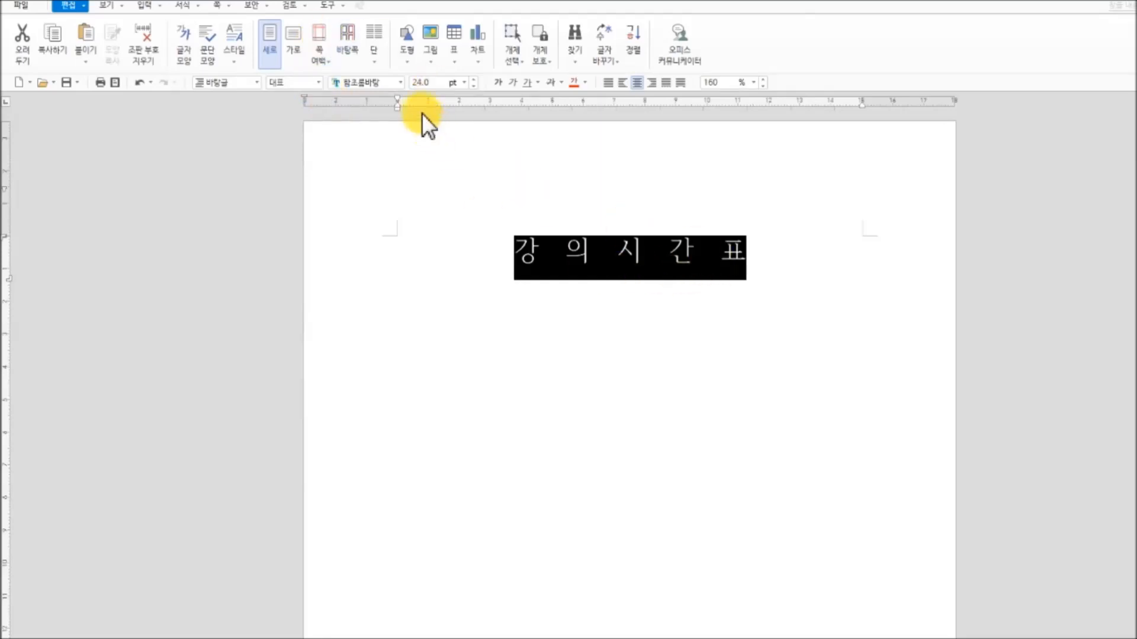
{"action": "left_click", "coordinate": [399, 84]}
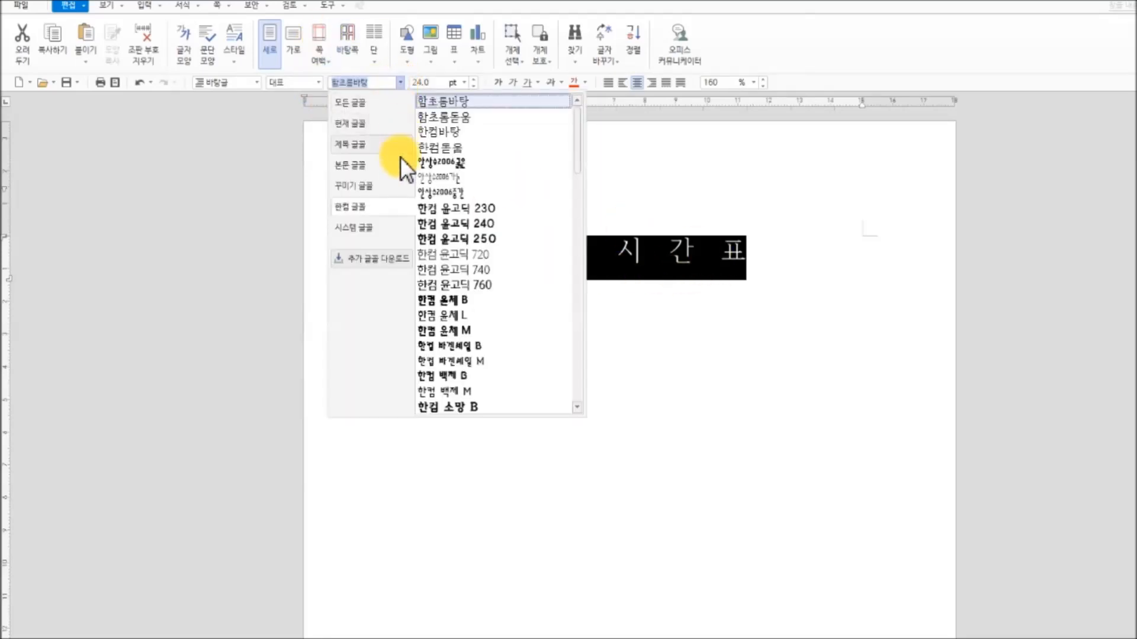
{"action": "left_click", "coordinate": [465, 244]}
{"action": "left_click", "coordinate": [796, 288]}
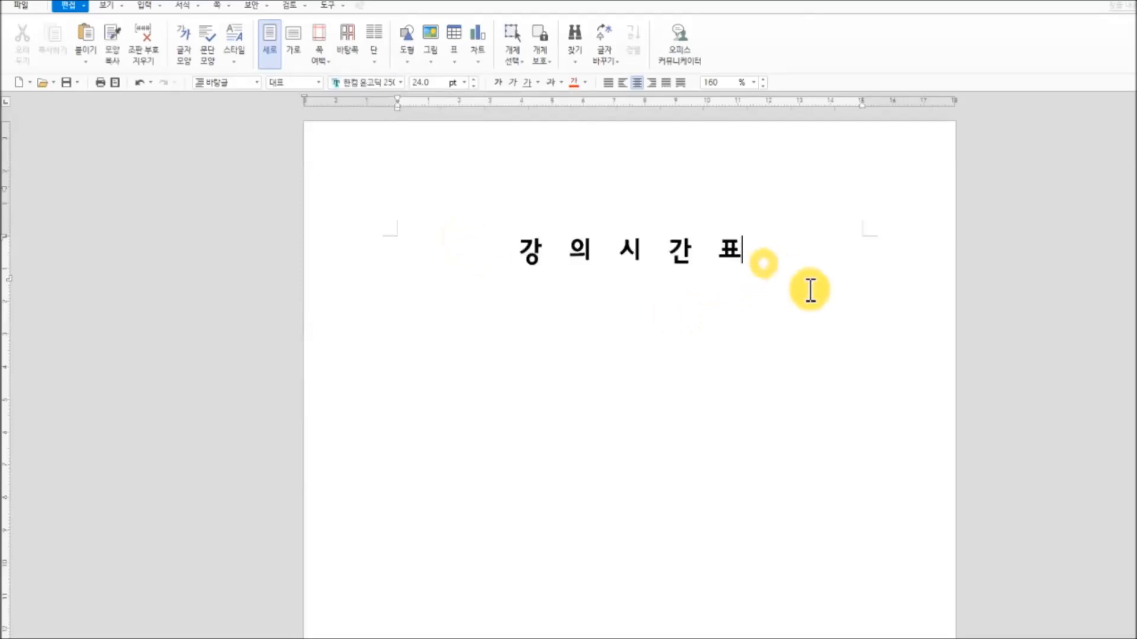
Start a justified line below the title and insert a table with 31 rows and 7 columns there.
{"action": "key", "text": "Return"}
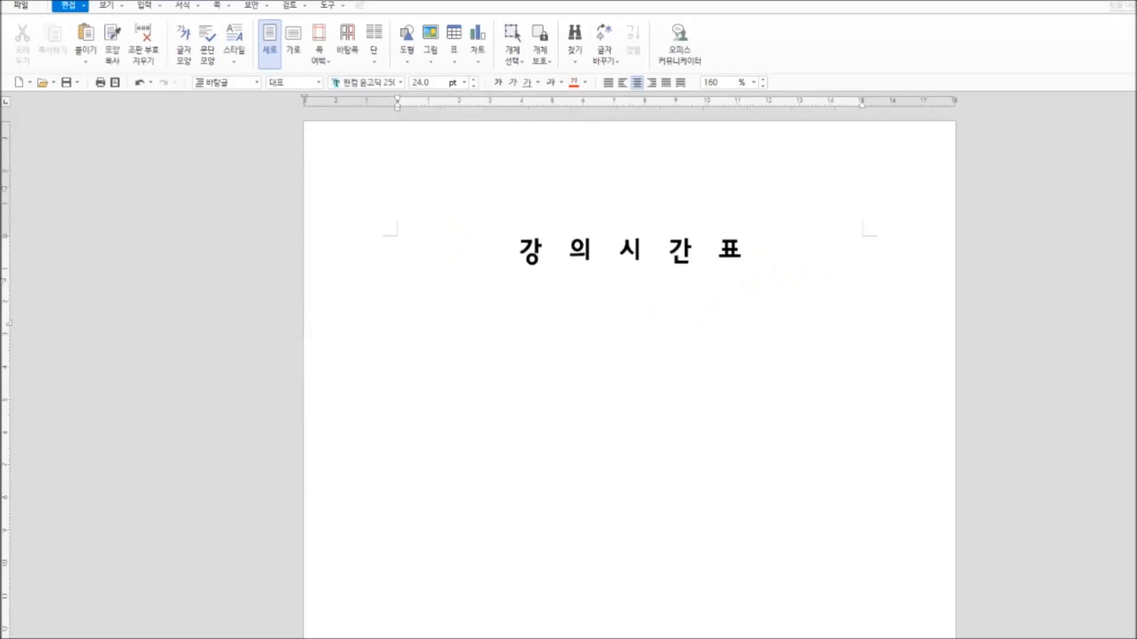
{"action": "left_click", "coordinate": [607, 82]}
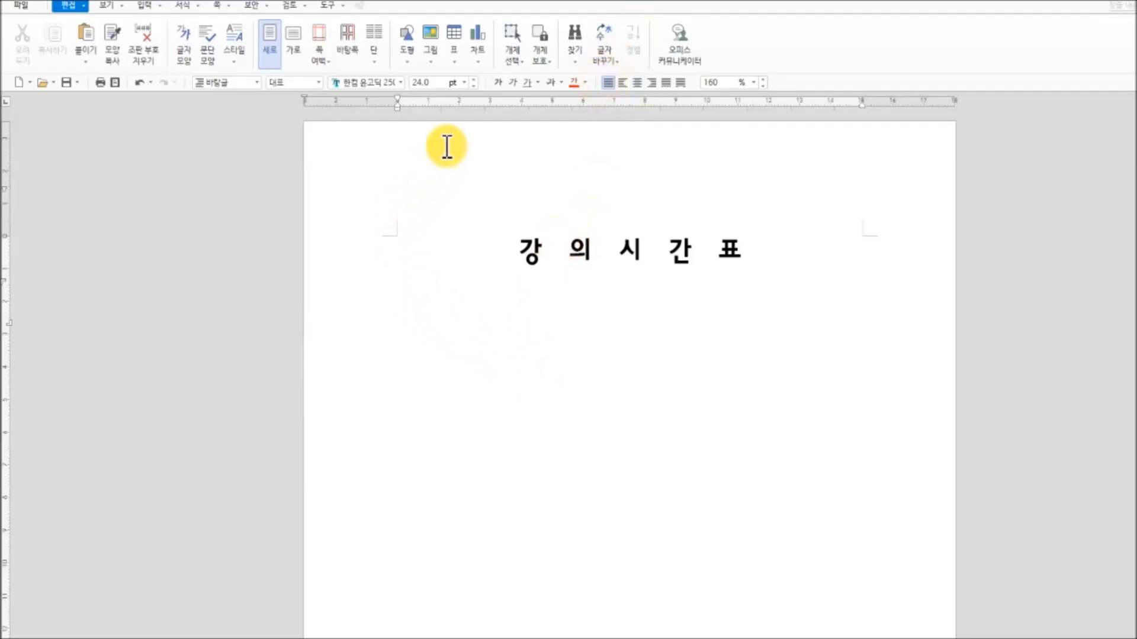
{"action": "left_click", "coordinate": [455, 61]}
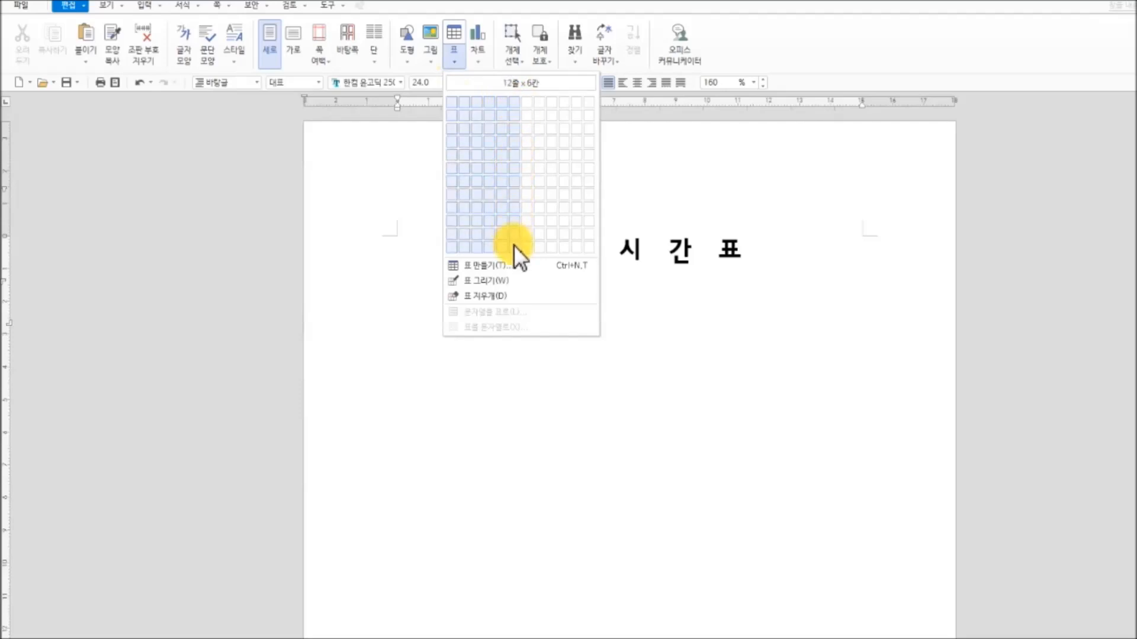
{"action": "left_click", "coordinate": [511, 267]}
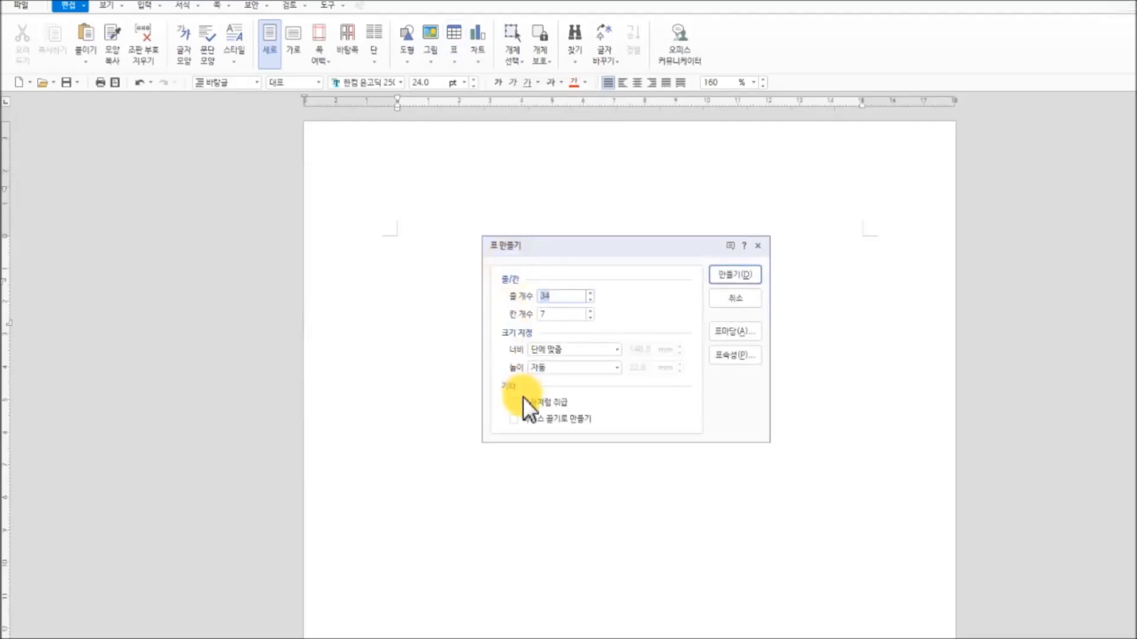
{"action": "left_click", "coordinate": [591, 301]}
{"action": "left_click", "coordinate": [591, 300]}
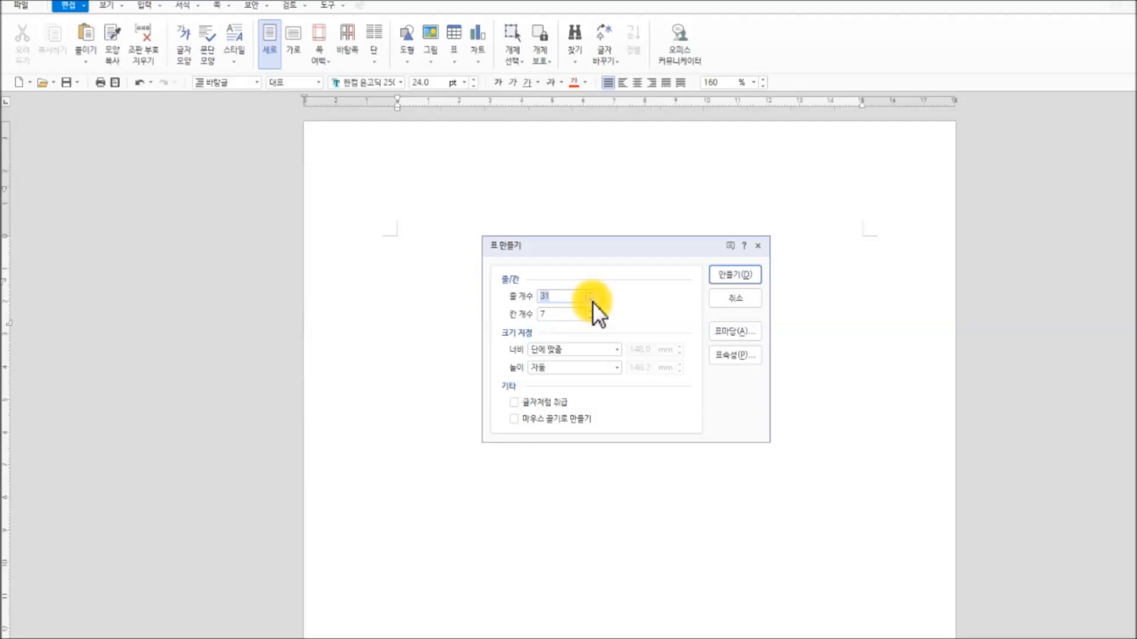
{"action": "left_click", "coordinate": [737, 276]}
Check in print preview how much of the page the new table fills, and return to editing.
{"action": "scroll", "coordinate": [834, 413], "scroll_direction": "down", "scroll_amount": 8}
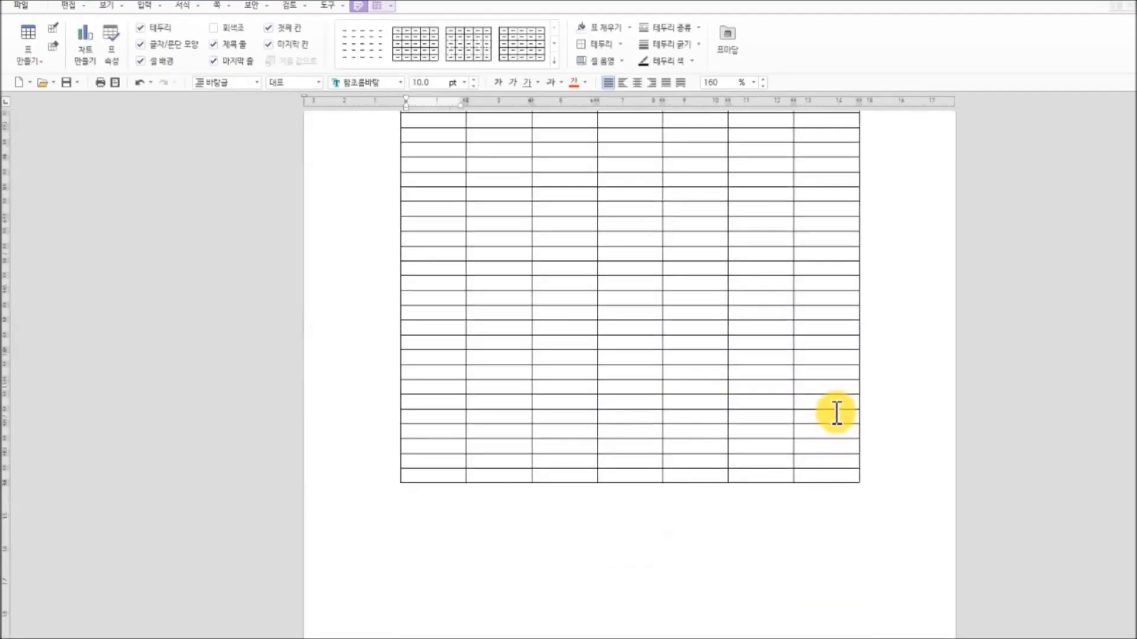
{"action": "scroll", "coordinate": [831, 414], "scroll_direction": "up", "scroll_amount": 1}
{"action": "scroll", "coordinate": [831, 414], "scroll_direction": "up", "scroll_amount": 5}
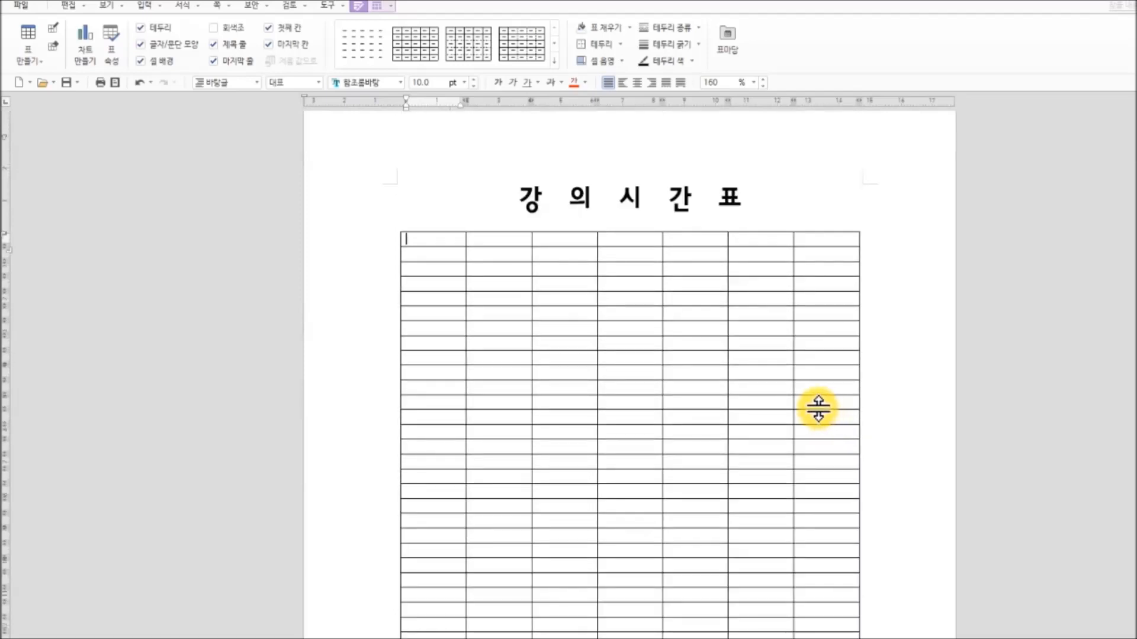
{"action": "left_click", "coordinate": [115, 82]}
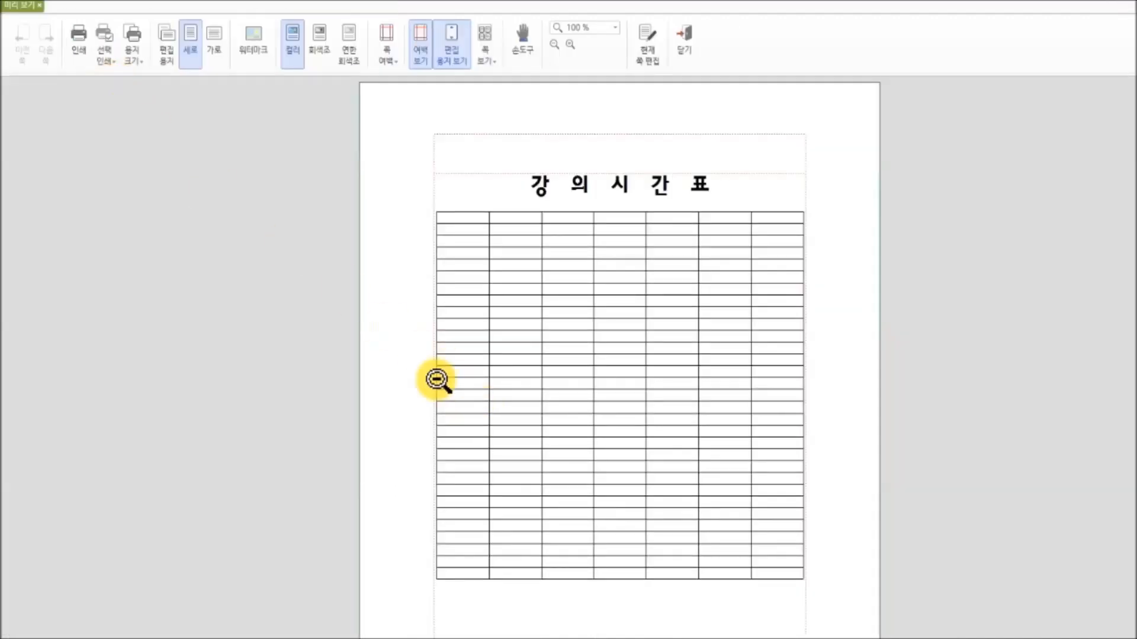
{"action": "left_click", "coordinate": [466, 328]}
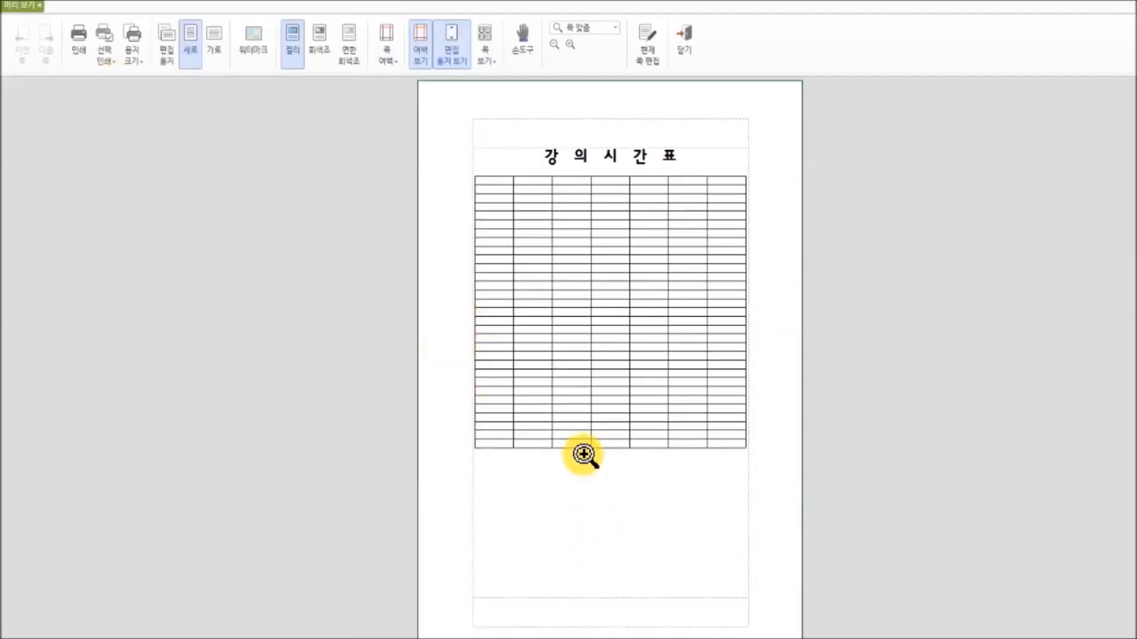
{"action": "left_click", "coordinate": [688, 48]}
Try to lengthen the table by moving its last row's lower border down near the bottom margin, and undo it.
{"action": "scroll", "coordinate": [668, 370], "scroll_direction": "down", "scroll_amount": 10}
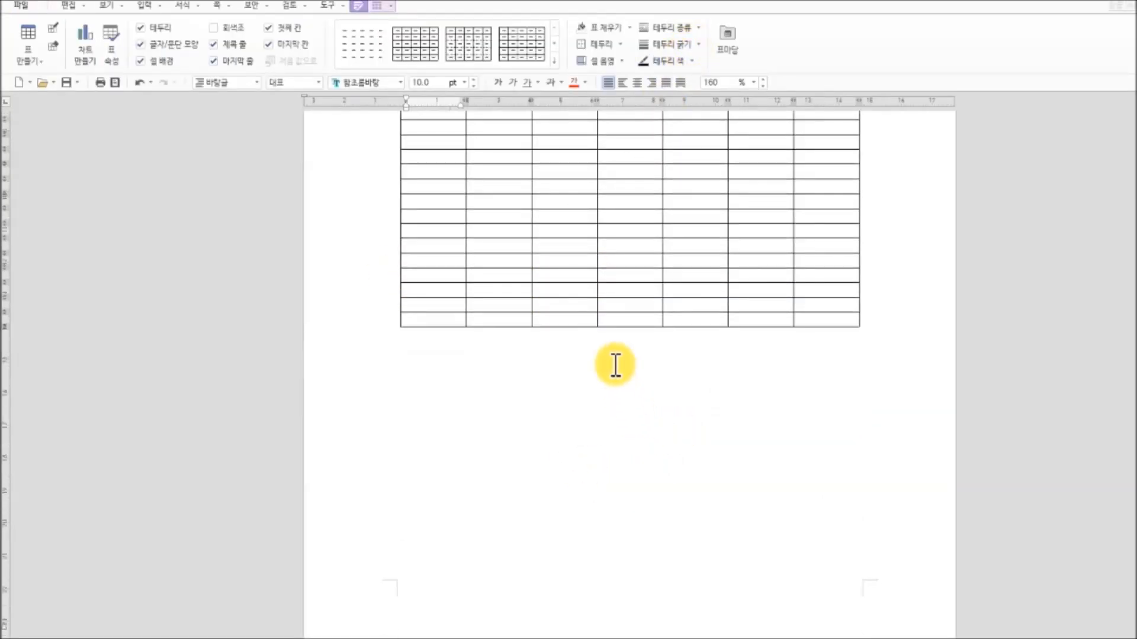
{"action": "left_click_drag", "start_coordinate": [612, 326], "coordinate": [601, 531]}
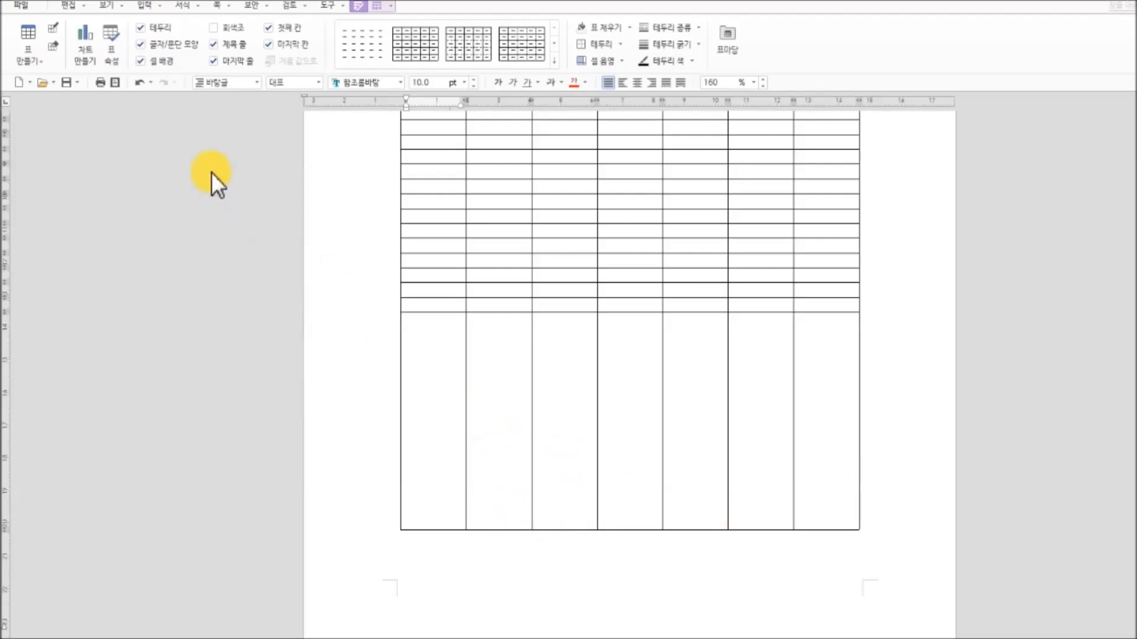
{"action": "left_click", "coordinate": [137, 83]}
Stretch the whole table down to just above the bottom margin so all rows grow evenly, and deselect it.
{"action": "scroll", "coordinate": [734, 426], "scroll_direction": "down", "scroll_amount": 5}
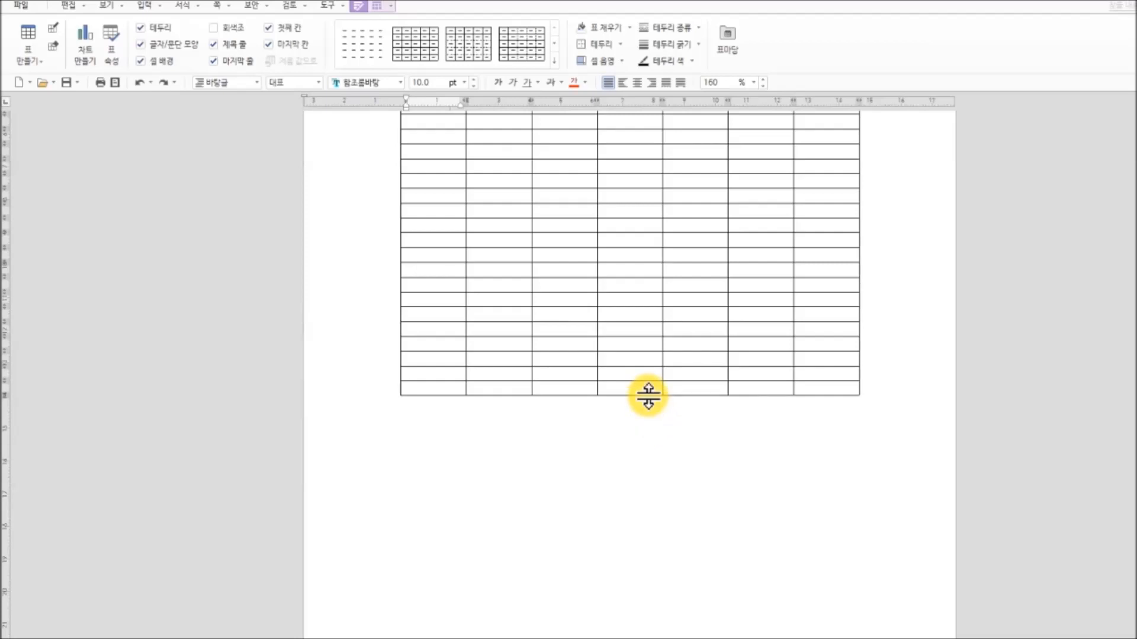
{"action": "left_click", "coordinate": [648, 399]}
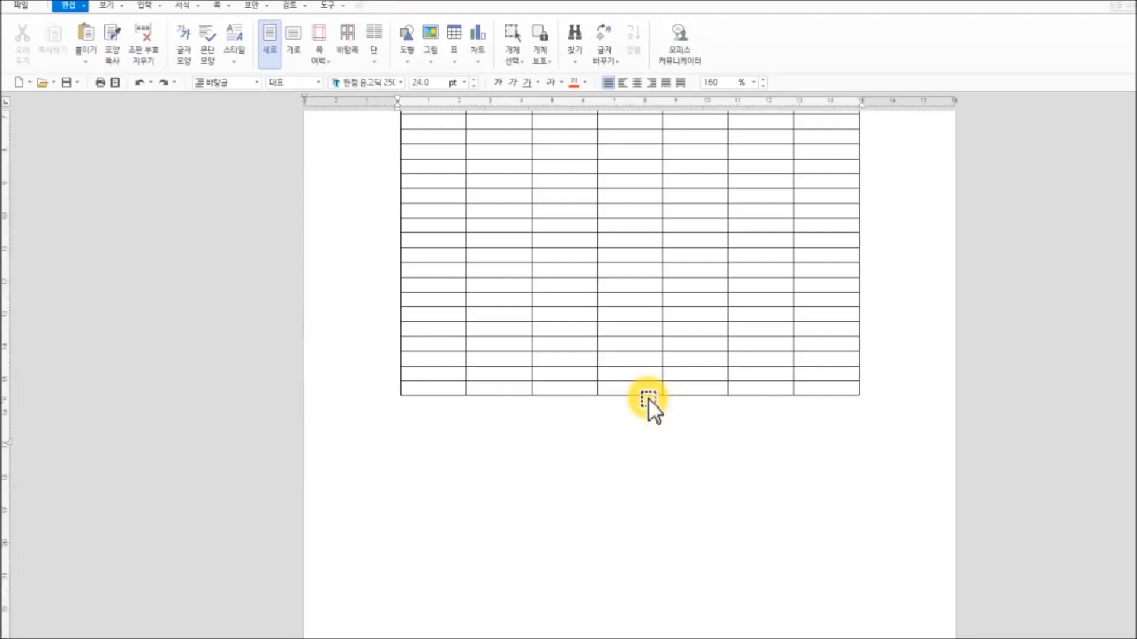
{"action": "left_click", "coordinate": [647, 398]}
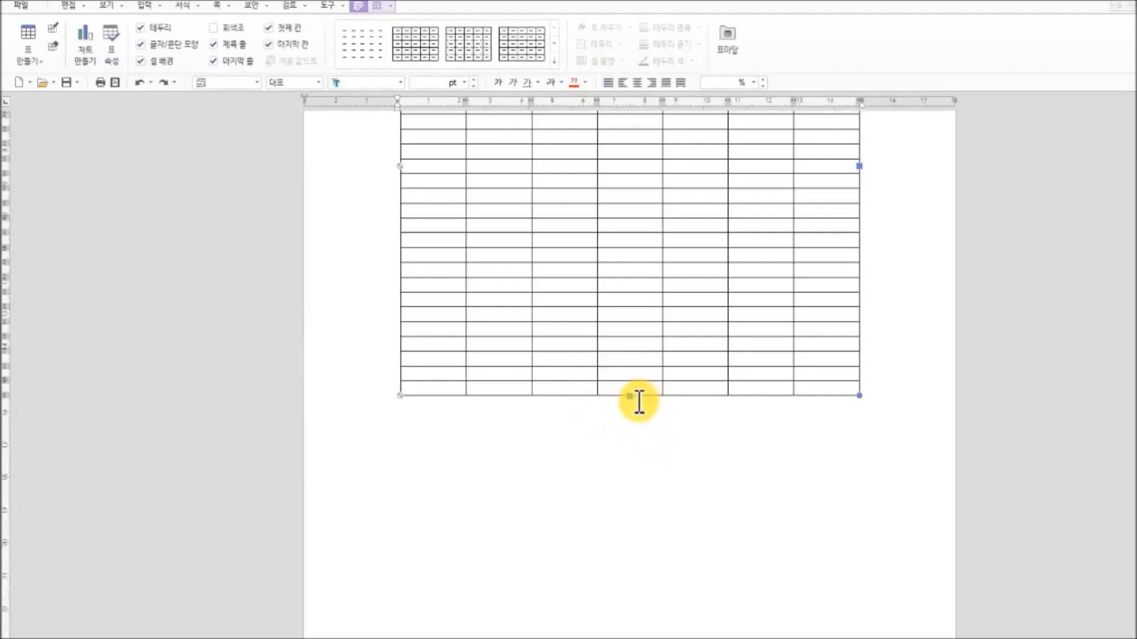
{"action": "left_click_drag", "start_coordinate": [630, 397], "coordinate": [606, 611]}
{"action": "scroll", "coordinate": [858, 414], "scroll_direction": "up", "scroll_amount": 1}
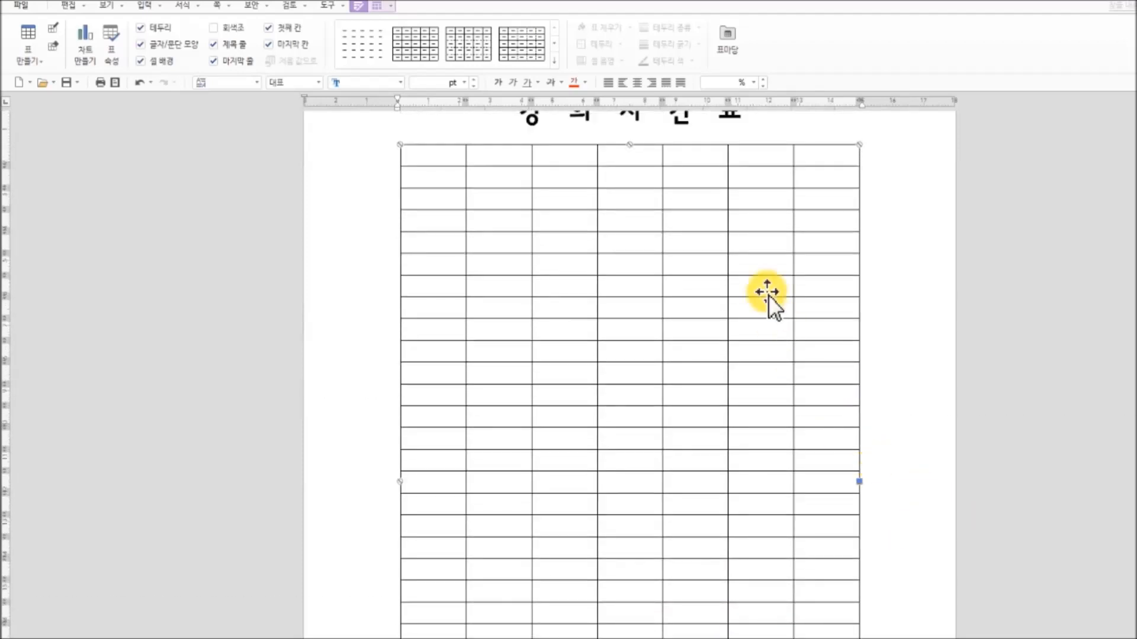
{"action": "scroll", "coordinate": [762, 484], "scroll_direction": "down", "scroll_amount": 3}
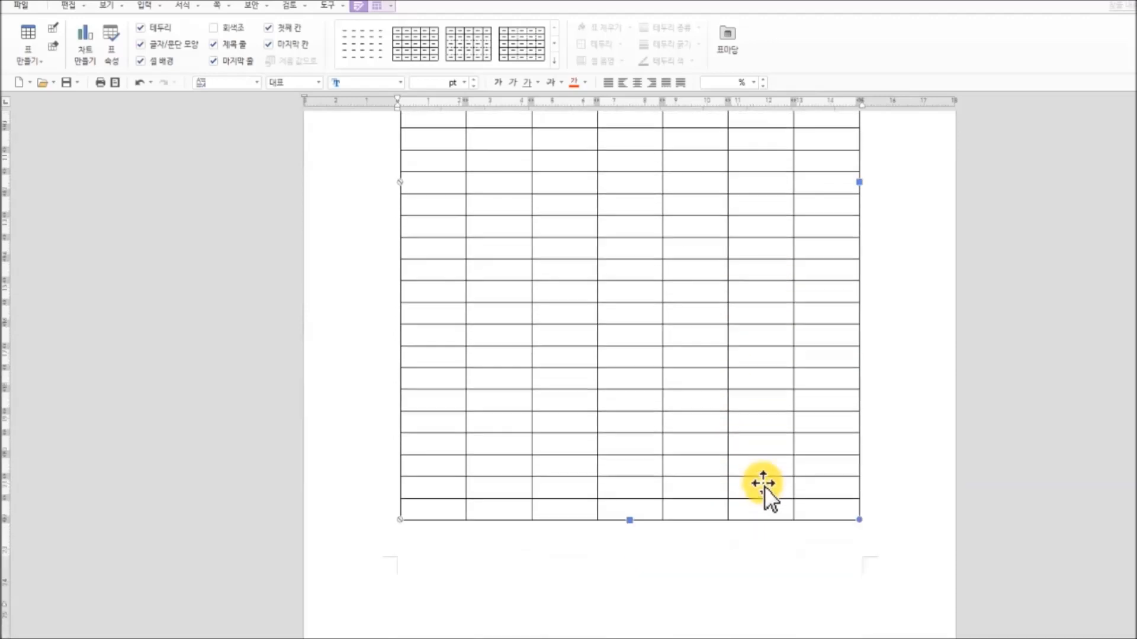
{"action": "scroll", "coordinate": [888, 492], "scroll_direction": "up", "scroll_amount": 5}
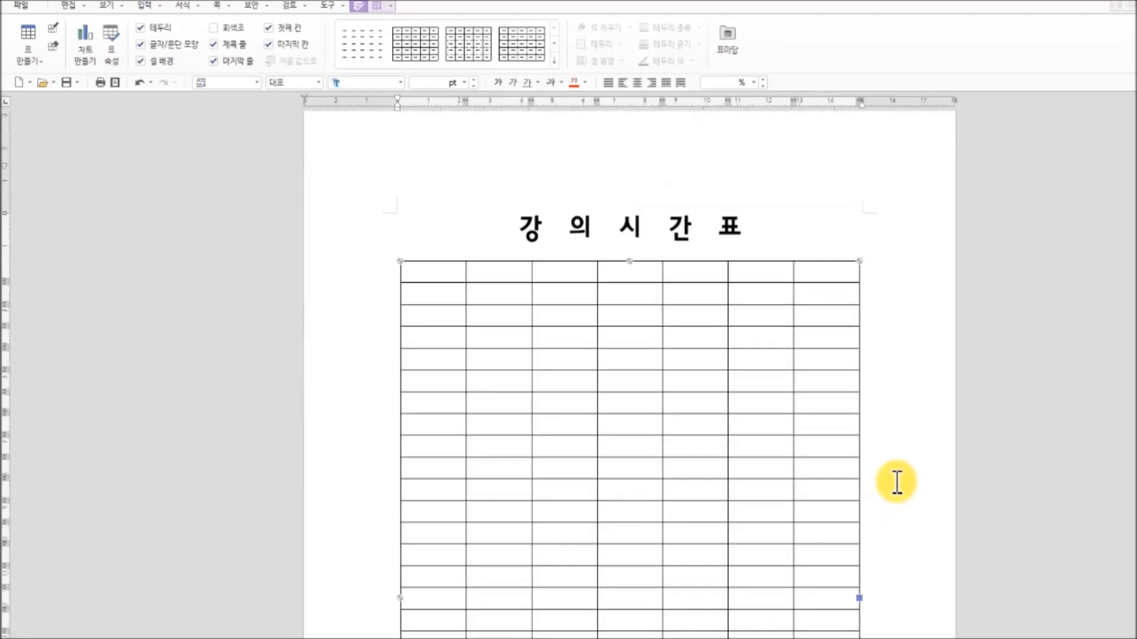
{"action": "left_click", "coordinate": [945, 452]}
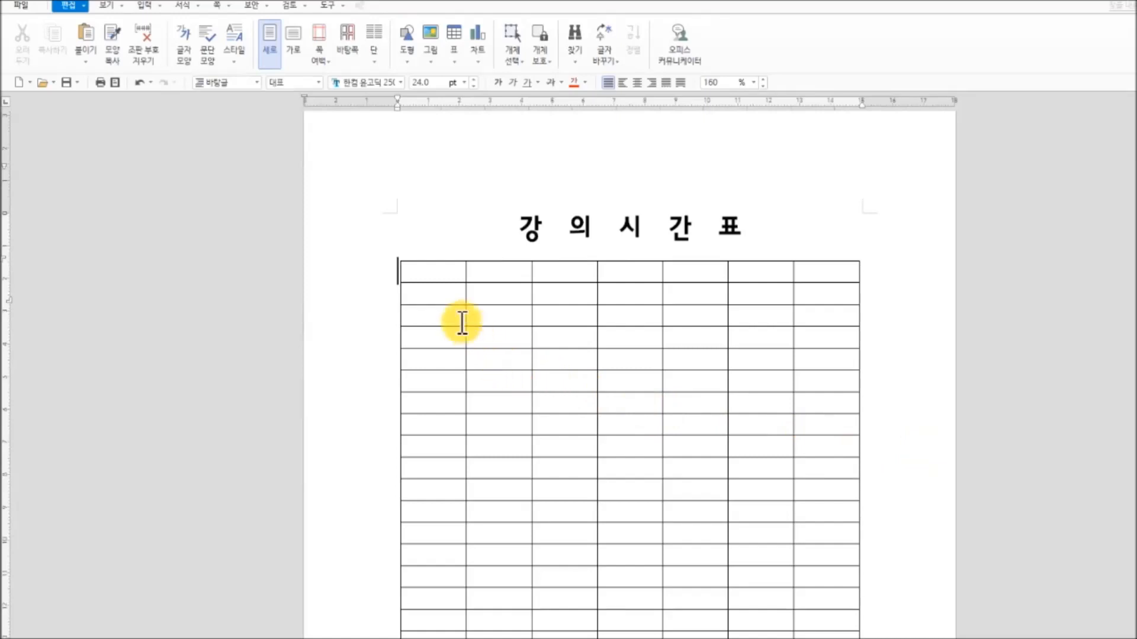
Merge the first two cells of the table's top row.
{"action": "left_click_drag", "start_coordinate": [437, 273], "coordinate": [485, 274]}
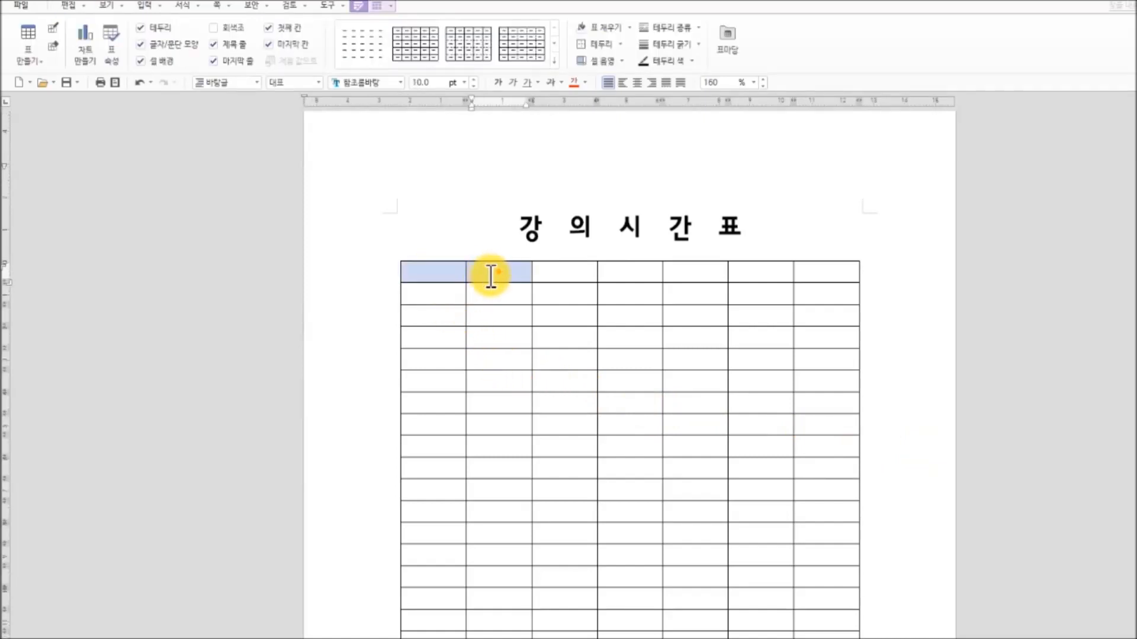
{"action": "right_click", "coordinate": [491, 274]}
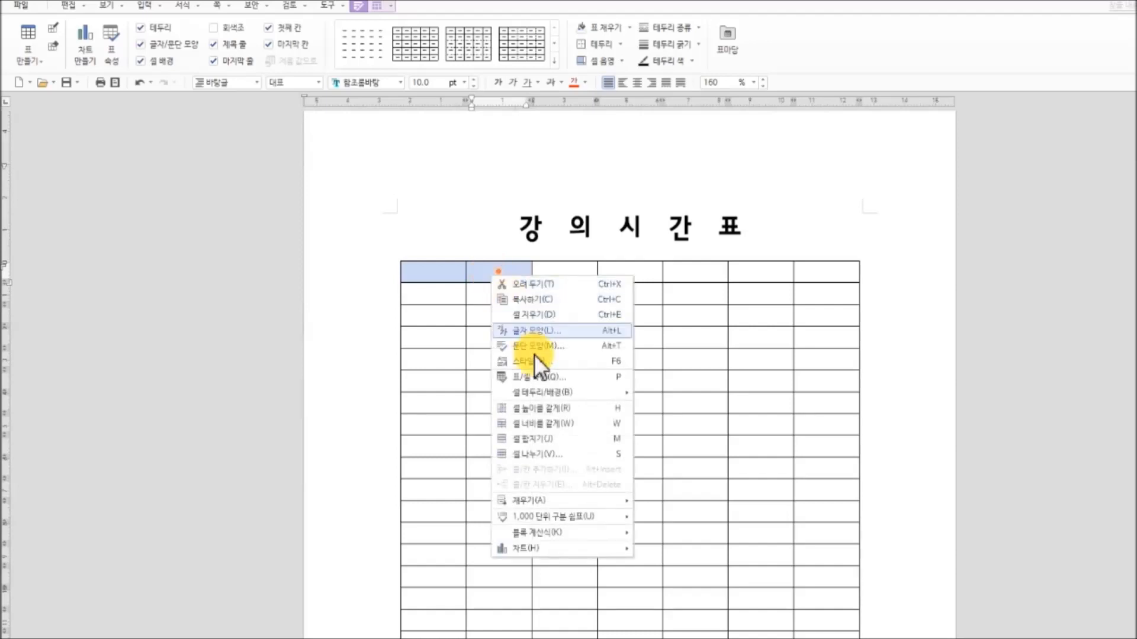
{"action": "left_click", "coordinate": [553, 441]}
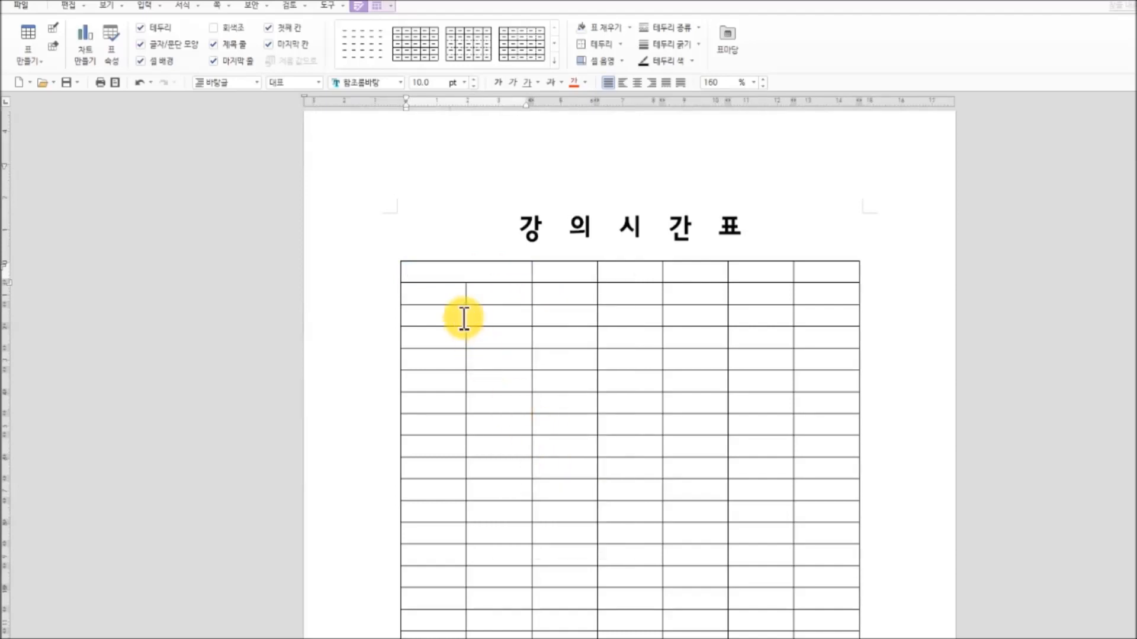
Increase the height of the table's top row, and give all the rows below it equal cell heights.
{"action": "left_click_drag", "start_coordinate": [559, 283], "coordinate": [563, 290]}
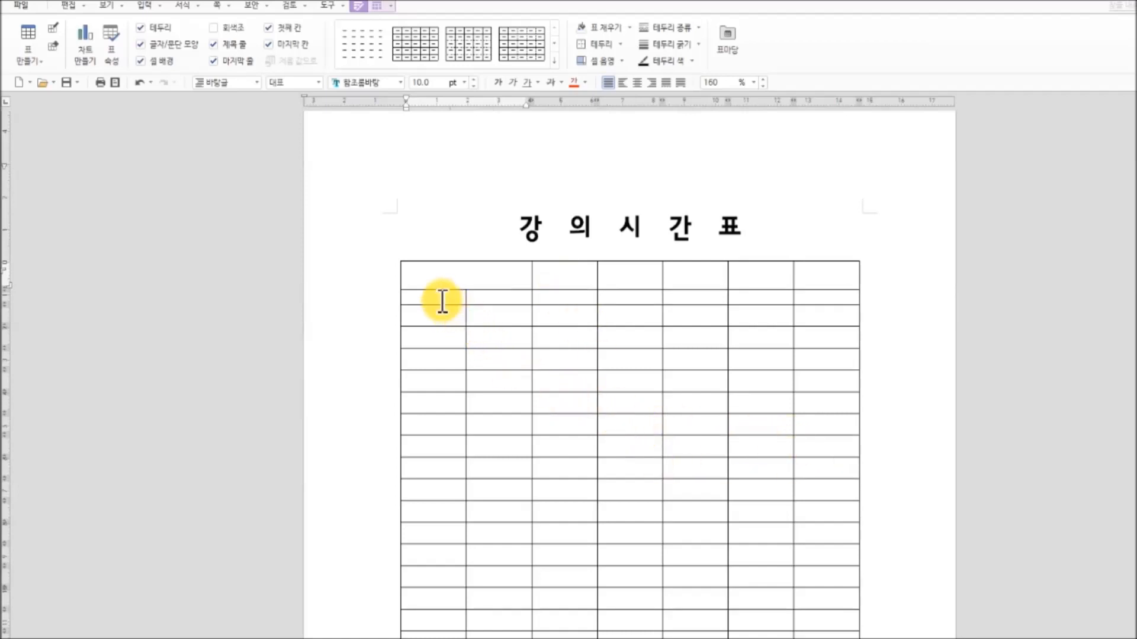
{"action": "left_click_drag", "start_coordinate": [446, 300], "coordinate": [824, 335]}
{"action": "left_click", "coordinate": [731, 340]}
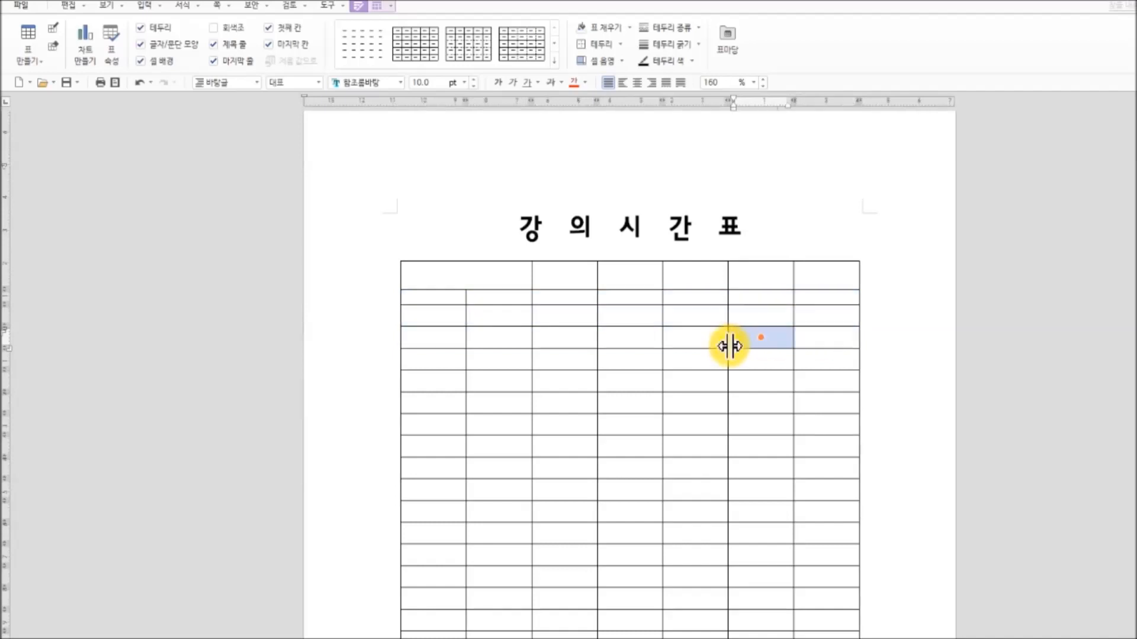
{"action": "left_click_drag", "start_coordinate": [443, 296], "coordinate": [822, 297]}
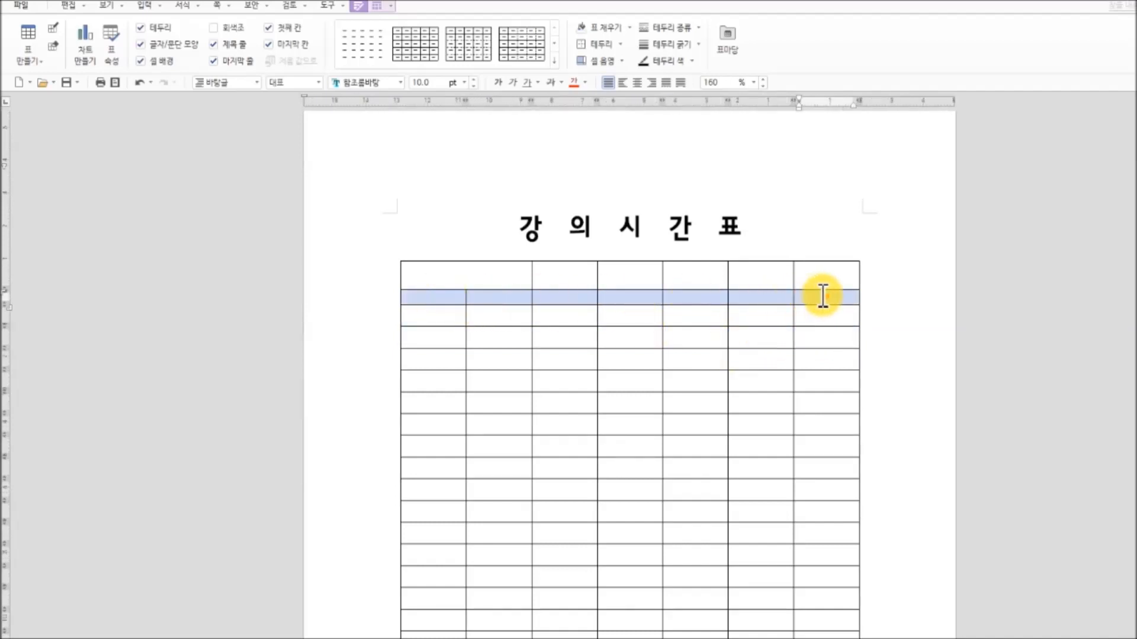
{"action": "left_click", "coordinate": [513, 340]}
{"action": "left_click_drag", "start_coordinate": [441, 297], "coordinate": [815, 637]}
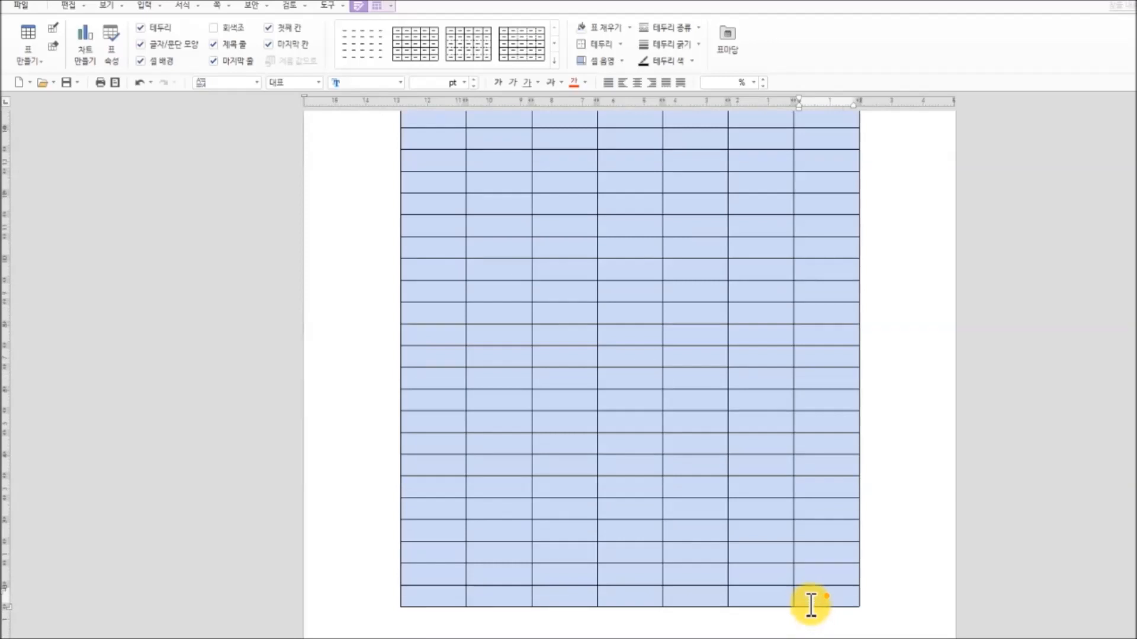
{"action": "right_click", "coordinate": [713, 488]}
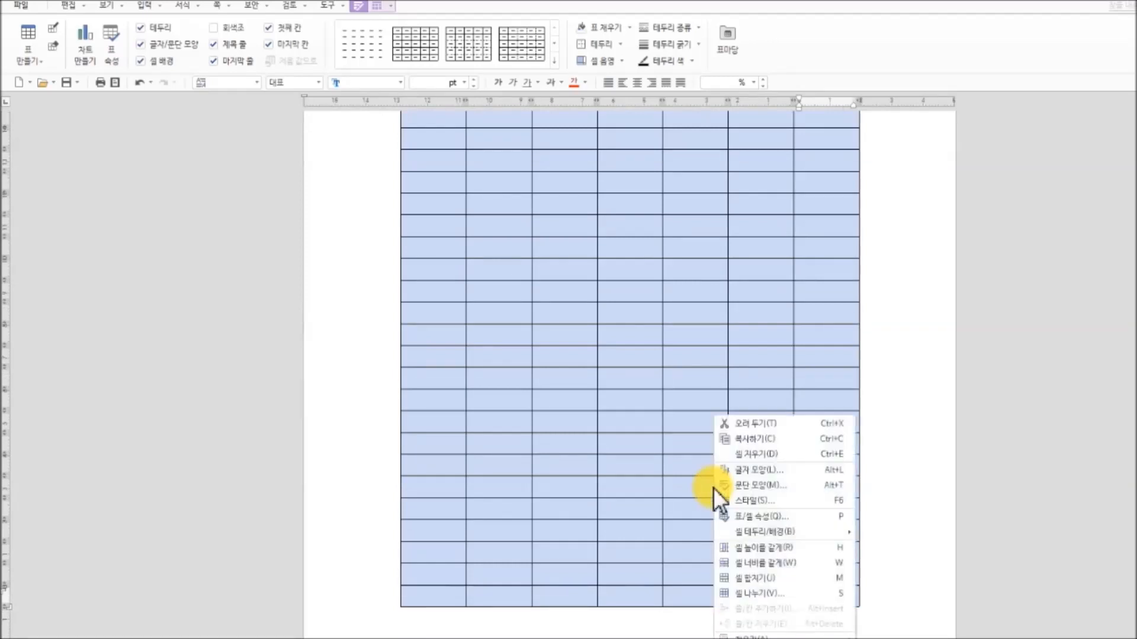
{"action": "left_click", "coordinate": [814, 548]}
{"action": "scroll", "coordinate": [895, 515], "scroll_direction": "up", "scroll_amount": 5}
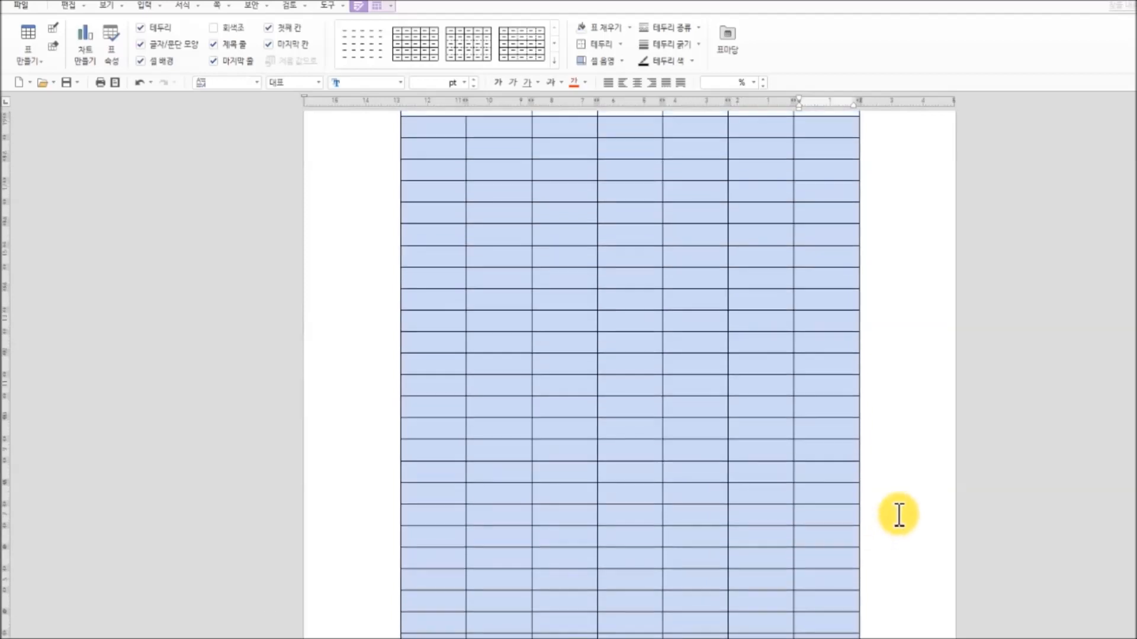
{"action": "left_click", "coordinate": [624, 389]}
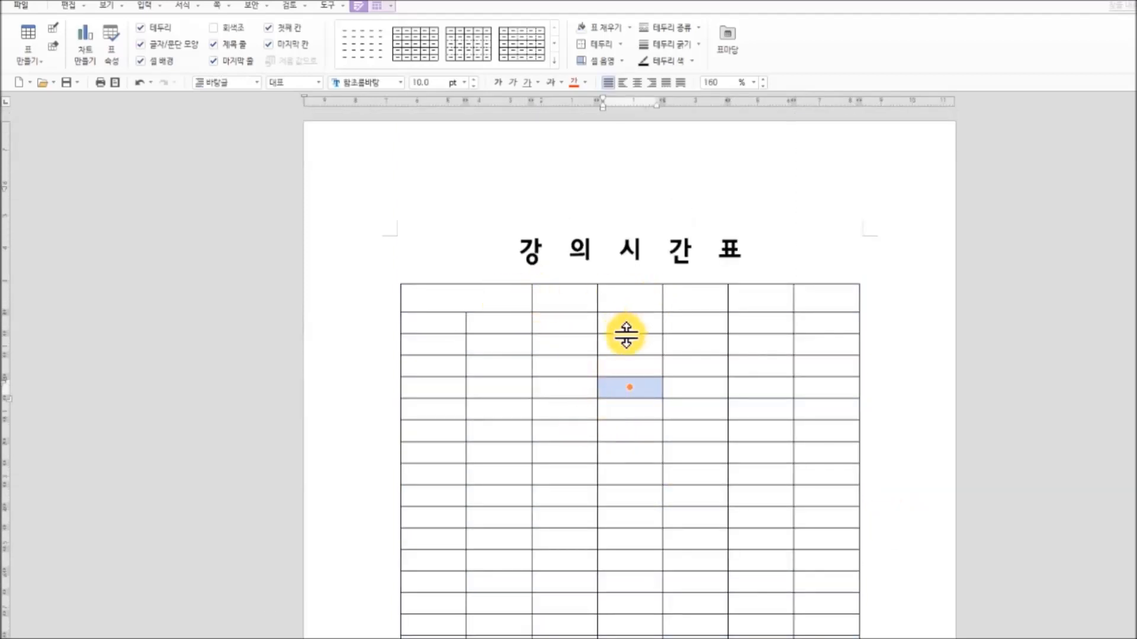
Enter the weekdays 월요일, 화요일, 수요일, 목요일 and 금요일 in the header cells after the merged cell.
{"action": "left_click", "coordinate": [558, 303]}
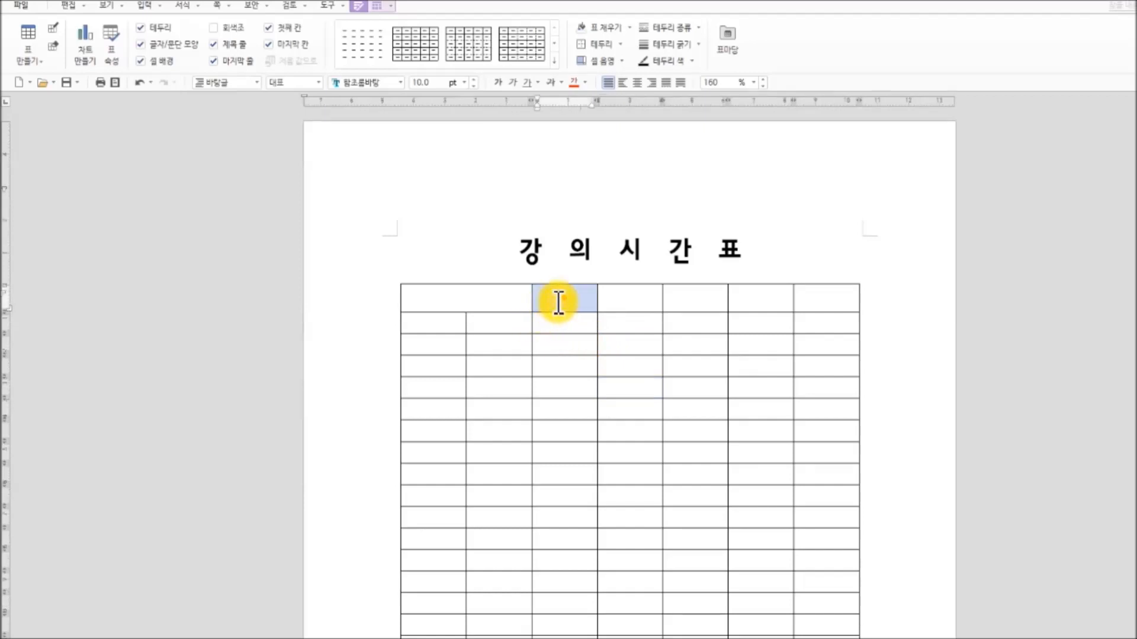
{"action": "type", "text": "우"}
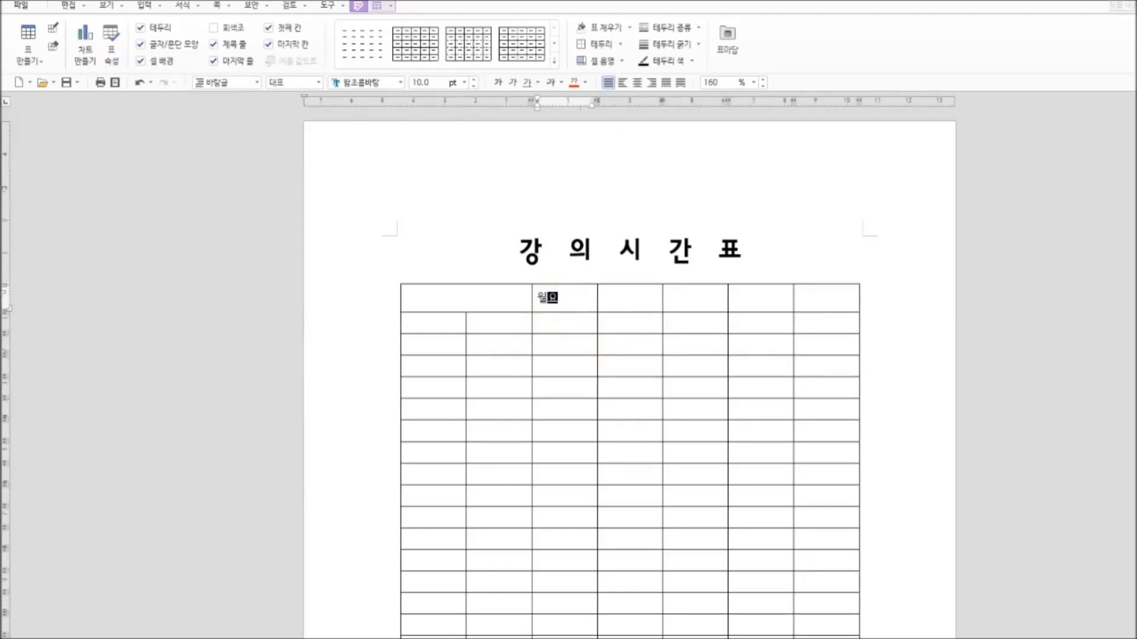
{"action": "key", "text": "Tab"}
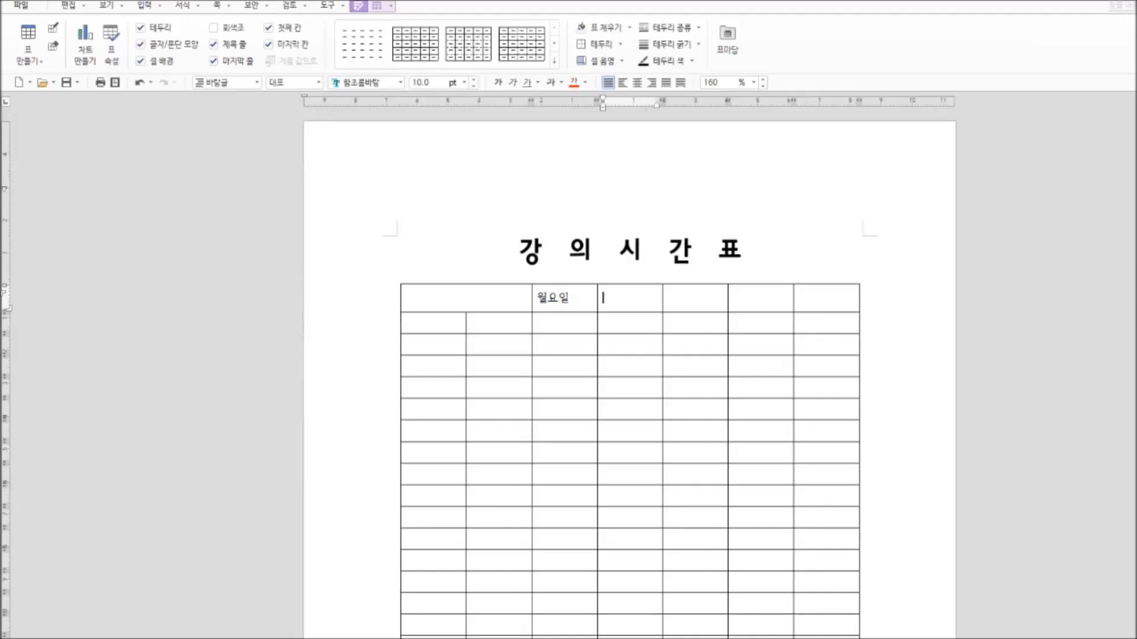
{"action": "key", "text": "Tab"}
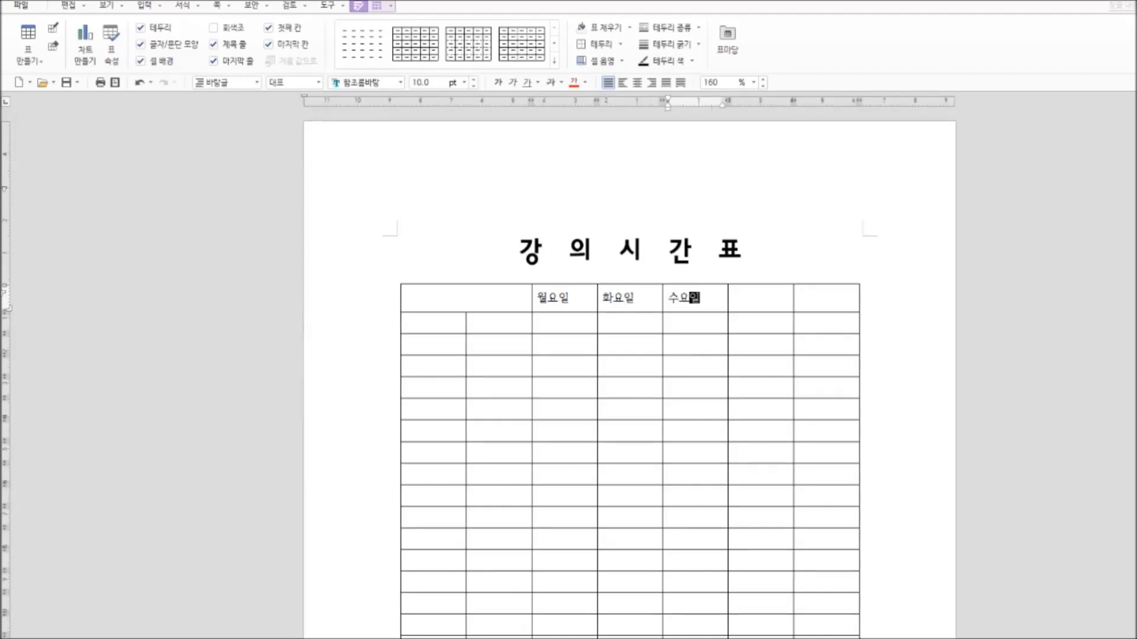
{"action": "type", "text": "모"}
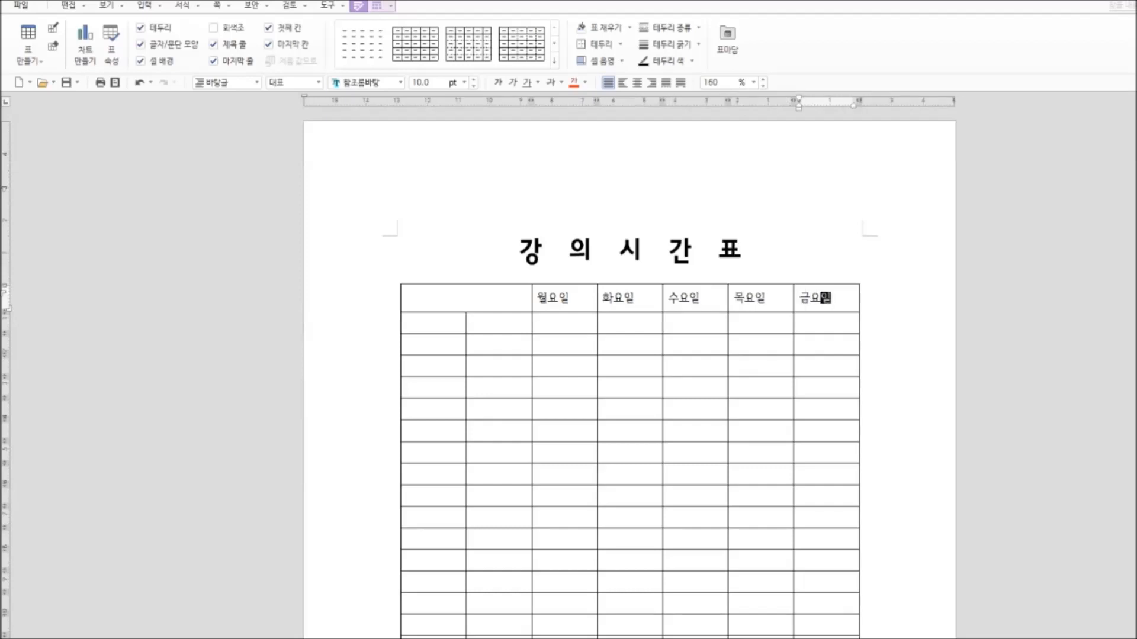
Center the text of the five weekday header cells, and deselect them.
{"action": "left_click_drag", "start_coordinate": [562, 301], "coordinate": [809, 299]}
{"action": "left_click", "coordinate": [638, 83]}
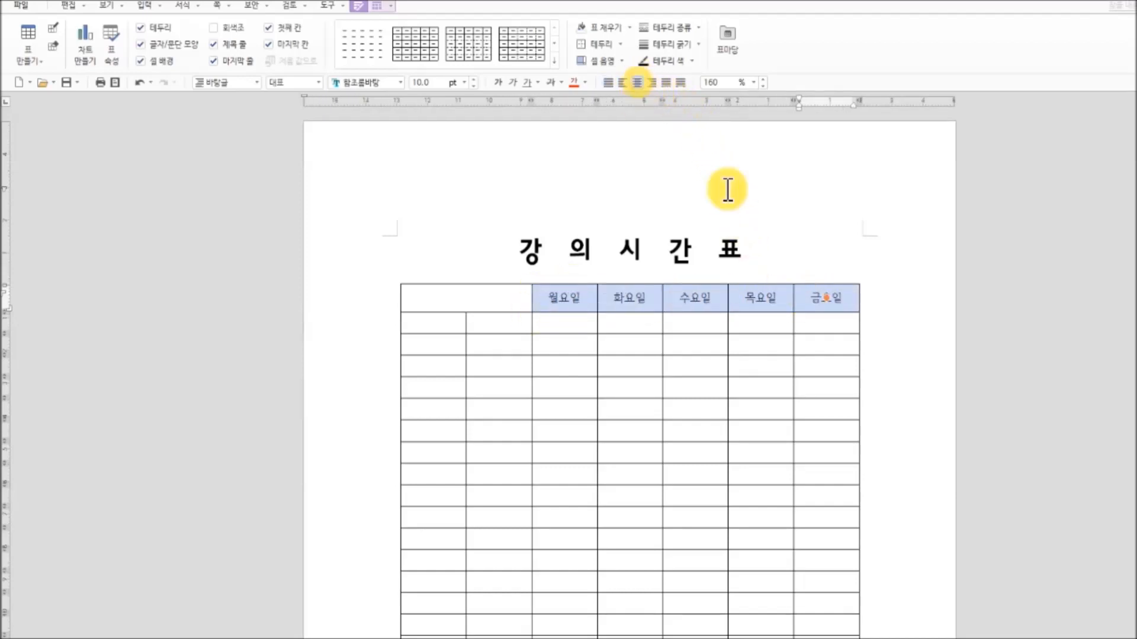
{"action": "left_click", "coordinate": [906, 337]}
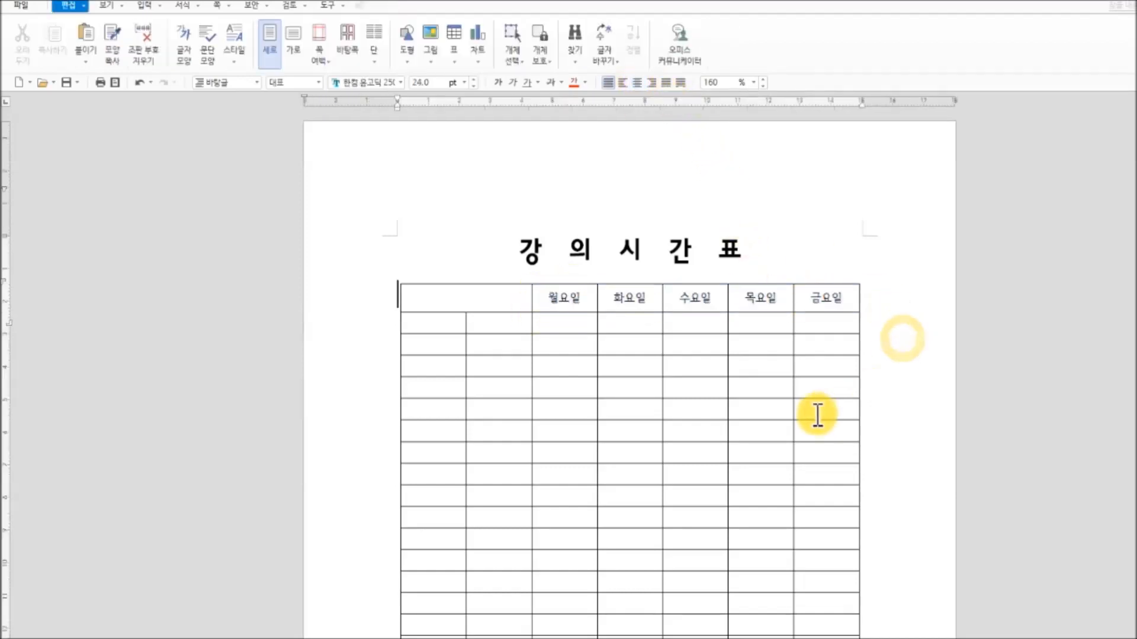
Enter the labels 교 과 목, 강 의 실 and 담당교수 in the second column's first three cells below the header.
{"action": "left_click", "coordinate": [439, 325]}
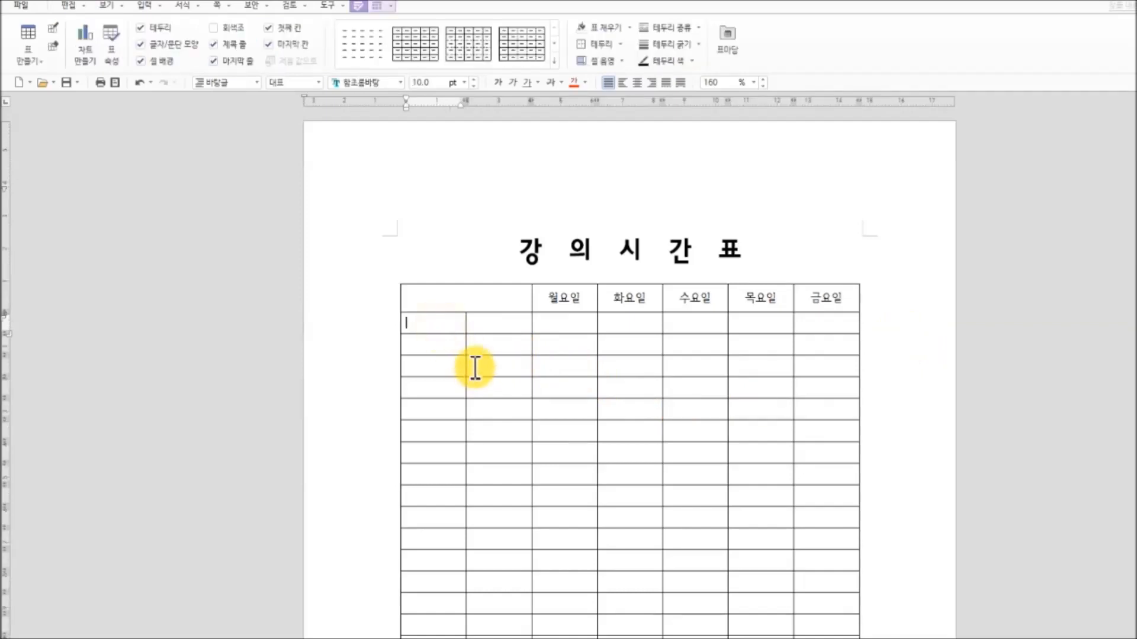
{"action": "left_click", "coordinate": [506, 325]}
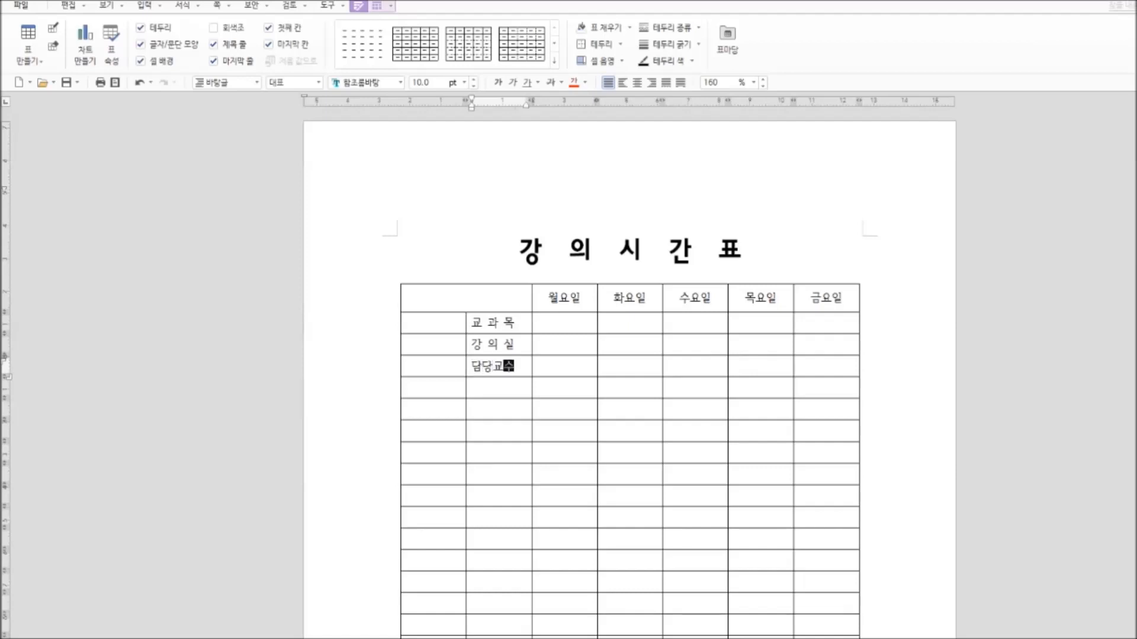
{"action": "left_click", "coordinate": [534, 456]}
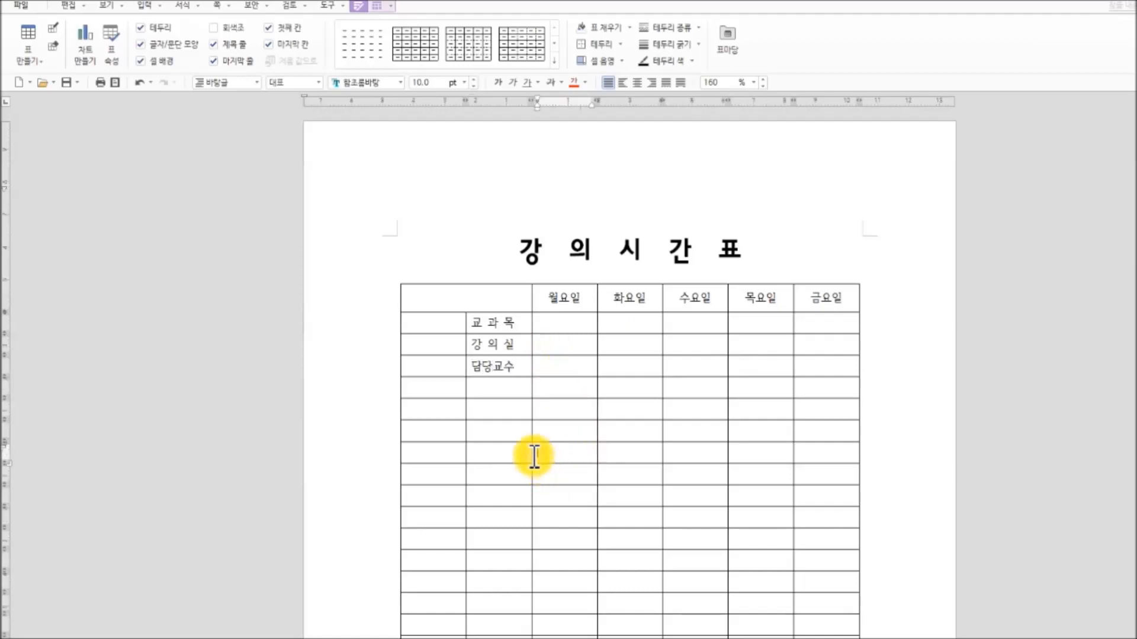
Merge the three first-column cells beside the 교 과 목, 강 의 실 and 담당교수 labels, and enter 1교시 in the merged cell.
{"action": "scroll", "coordinate": [503, 355], "scroll_direction": "down", "scroll_amount": 1}
{"action": "left_click_drag", "start_coordinate": [441, 274], "coordinate": [437, 309]}
{"action": "right_click", "coordinate": [449, 313]}
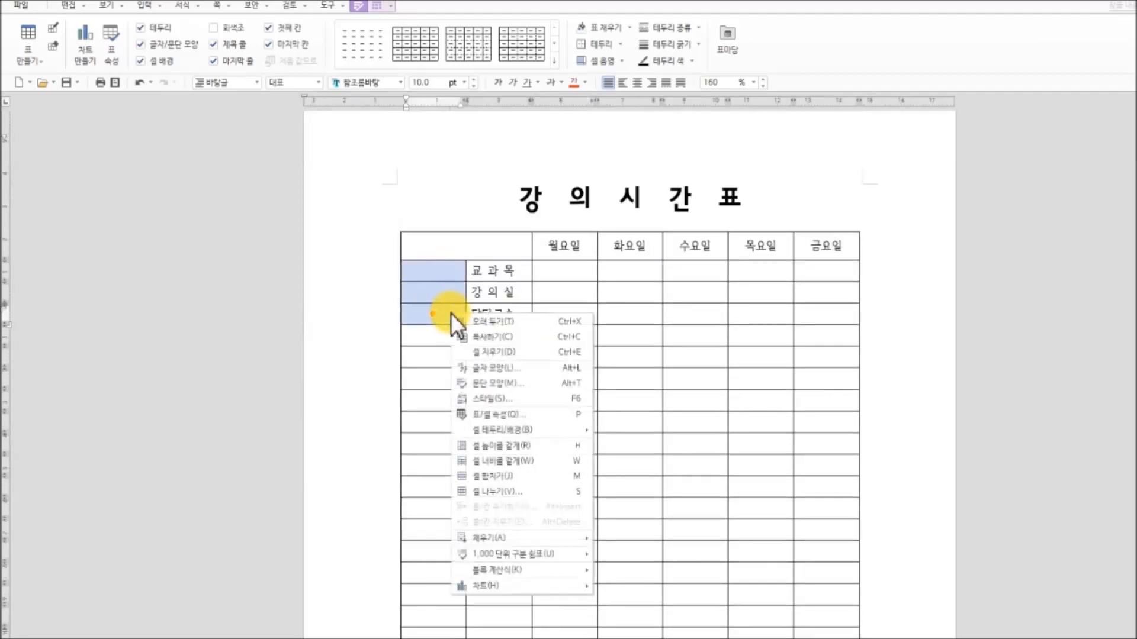
{"action": "left_click", "coordinate": [531, 476]}
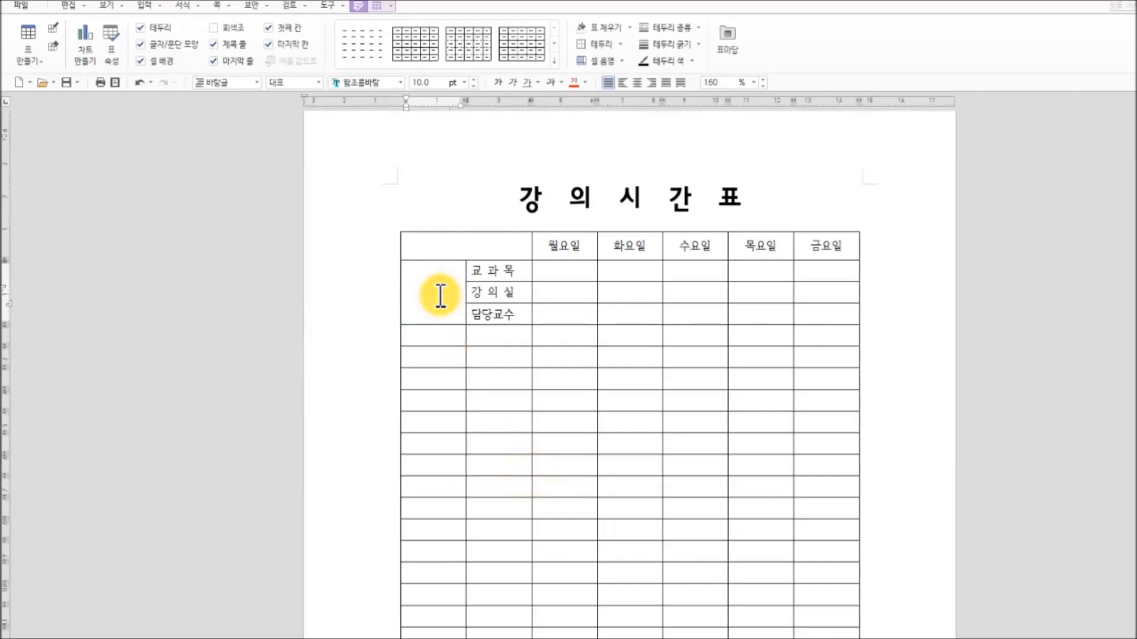
{"action": "type", "text": "1교시"}
Merge the first-column cells below 1교시 in groups of three, making the second and third period cells.
{"action": "left_click_drag", "start_coordinate": [438, 332], "coordinate": [441, 379]}
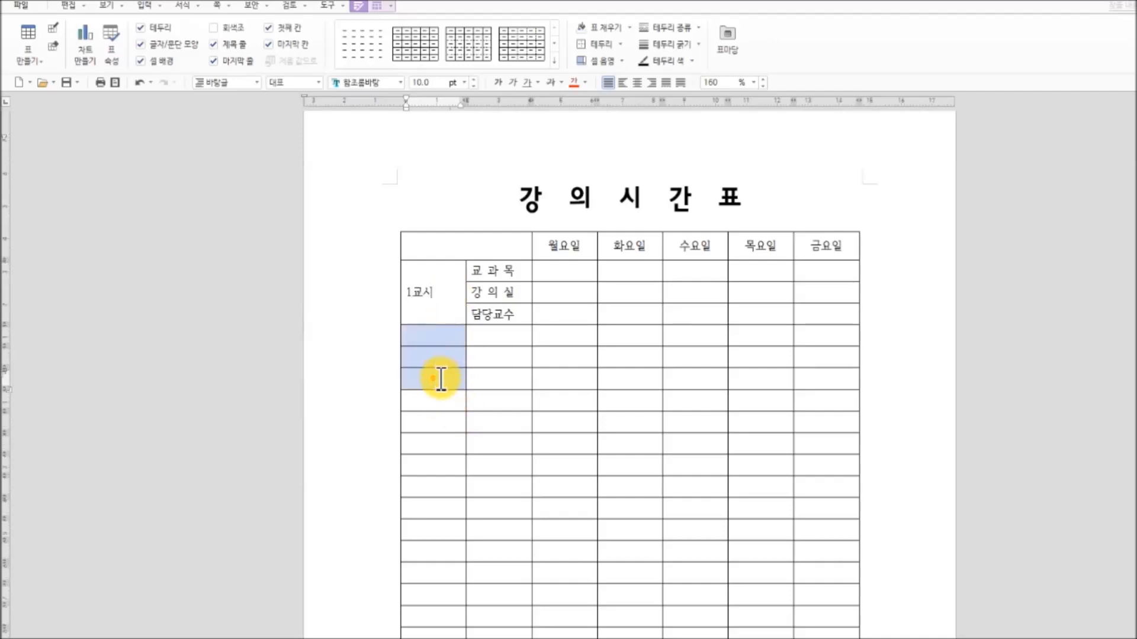
{"action": "right_click", "coordinate": [439, 379]}
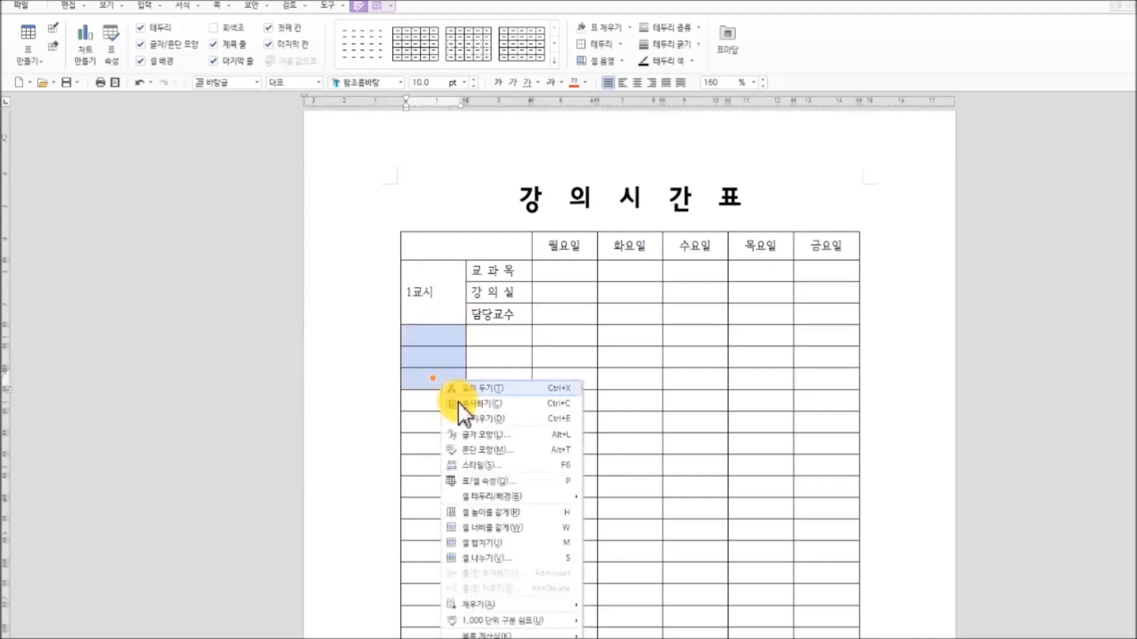
{"action": "left_click", "coordinate": [512, 543]}
{"action": "left_click_drag", "start_coordinate": [445, 403], "coordinate": [449, 450]}
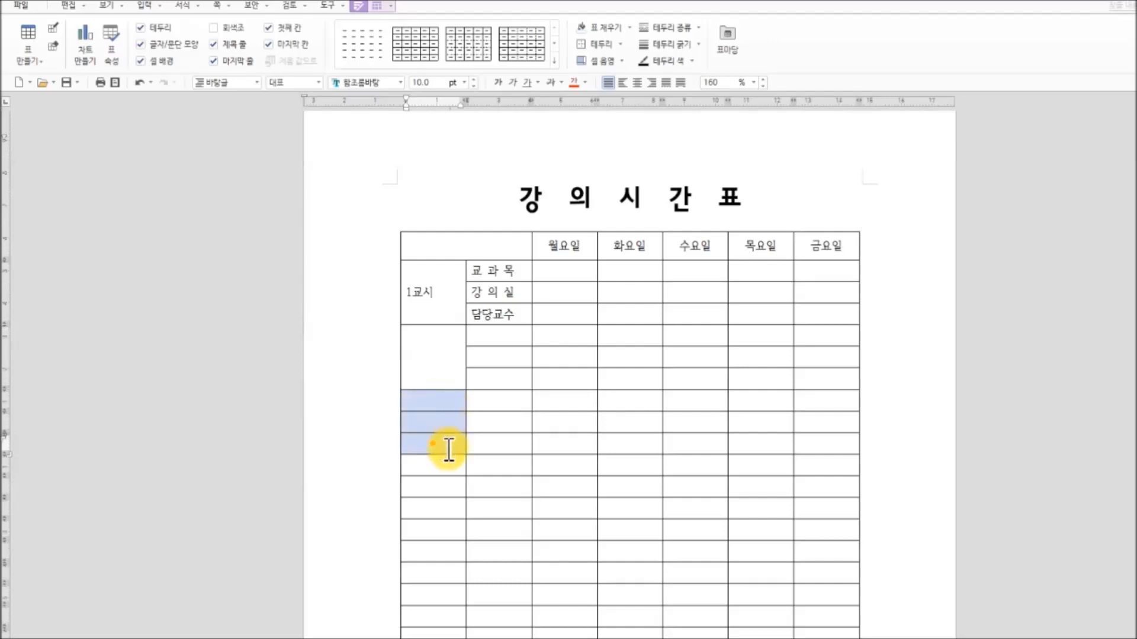
{"action": "right_click", "coordinate": [450, 443]}
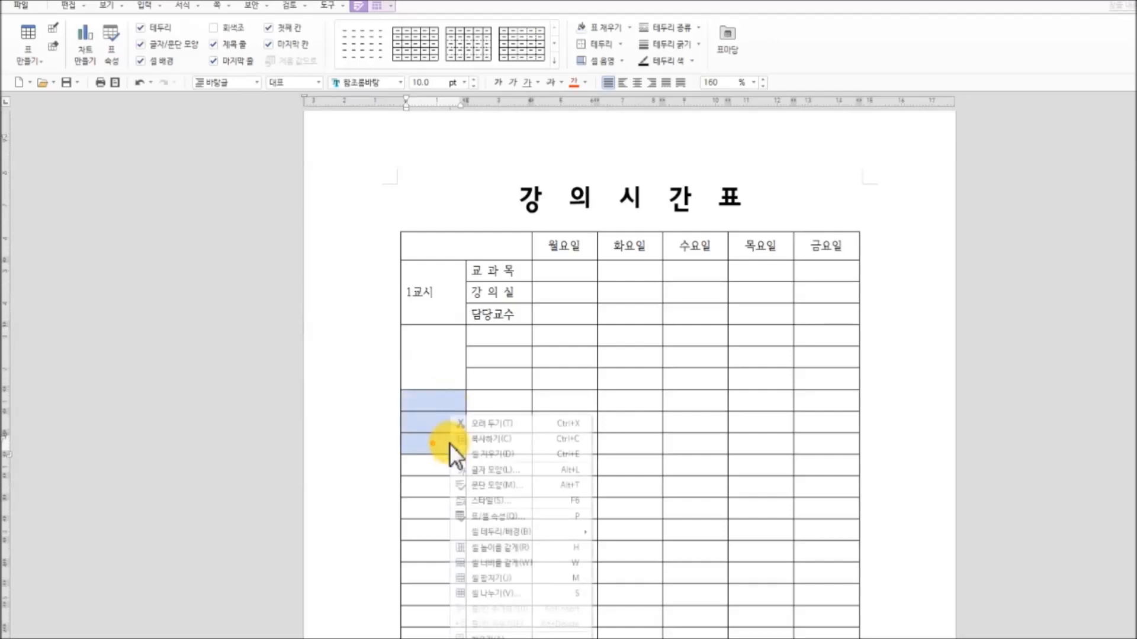
{"action": "left_click", "coordinate": [503, 576]}
Merge the next two groups of three first-column cells for the fourth and fifth periods.
{"action": "scroll", "coordinate": [545, 532], "scroll_direction": "down", "scroll_amount": 3}
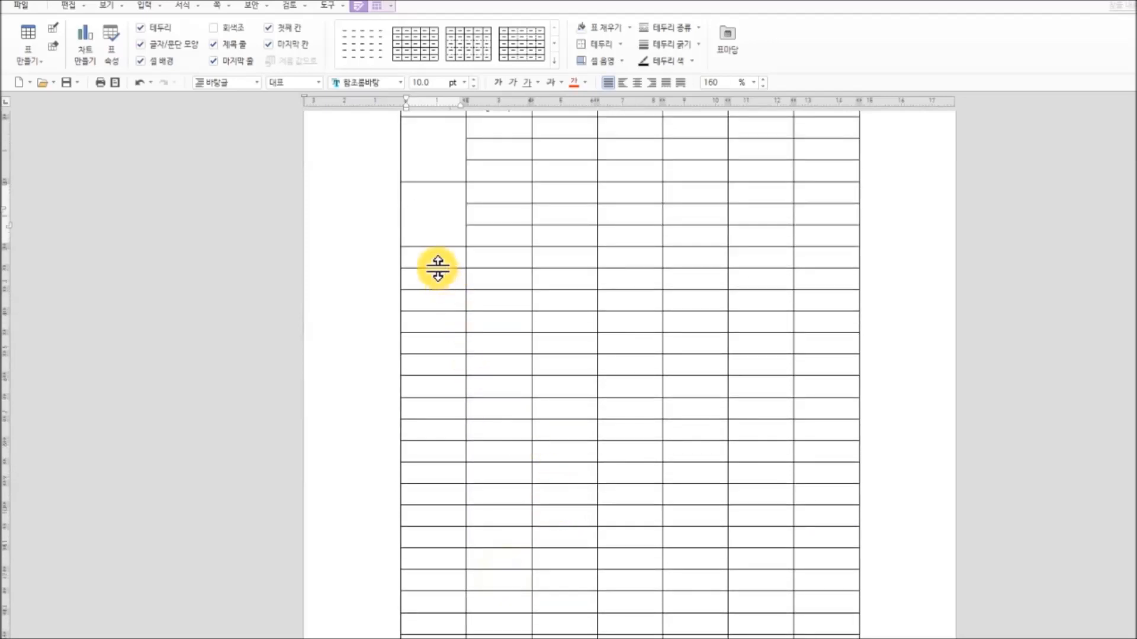
{"action": "left_click_drag", "start_coordinate": [436, 259], "coordinate": [441, 294]}
{"action": "right_click", "coordinate": [441, 296]}
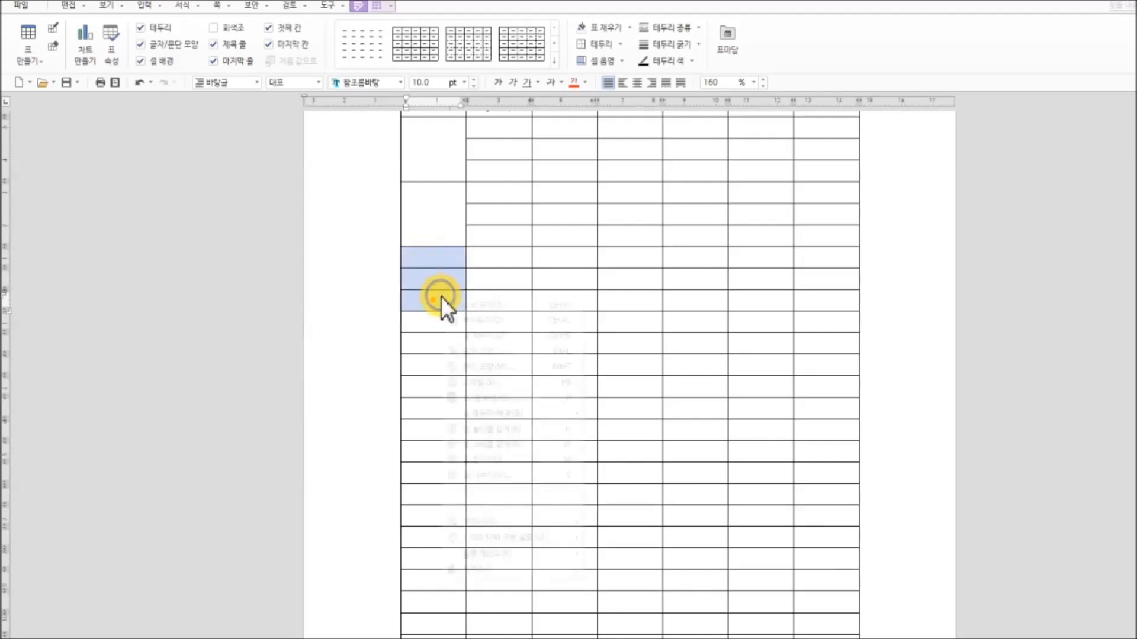
{"action": "left_click", "coordinate": [497, 459]}
{"action": "left_click_drag", "start_coordinate": [436, 322], "coordinate": [442, 360]}
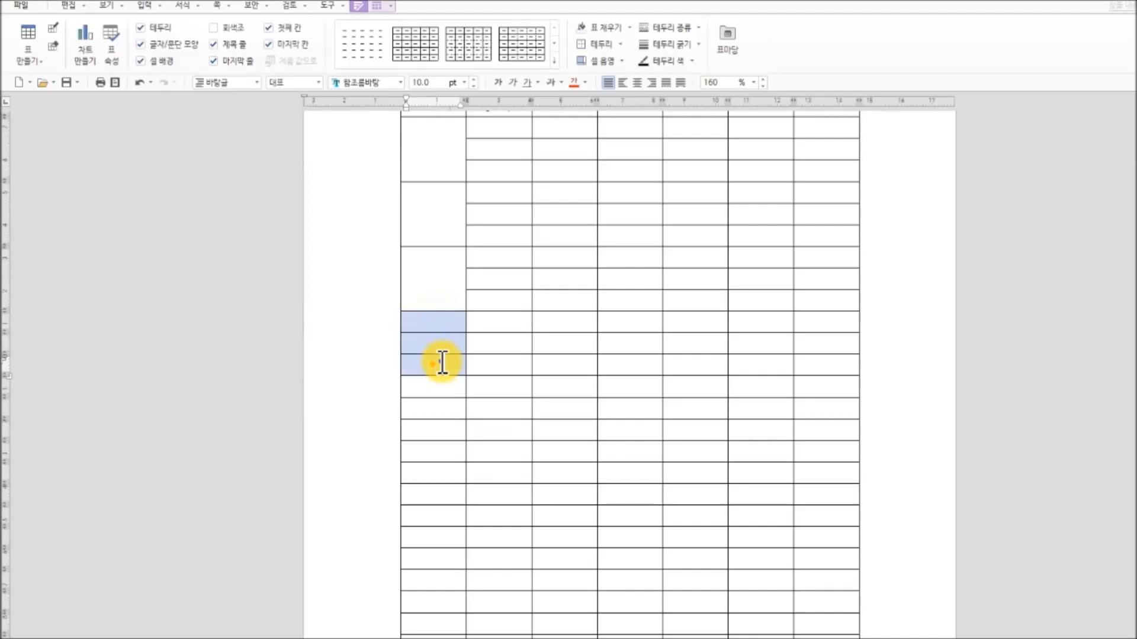
{"action": "right_click", "coordinate": [442, 362]}
{"action": "left_click", "coordinate": [501, 524]}
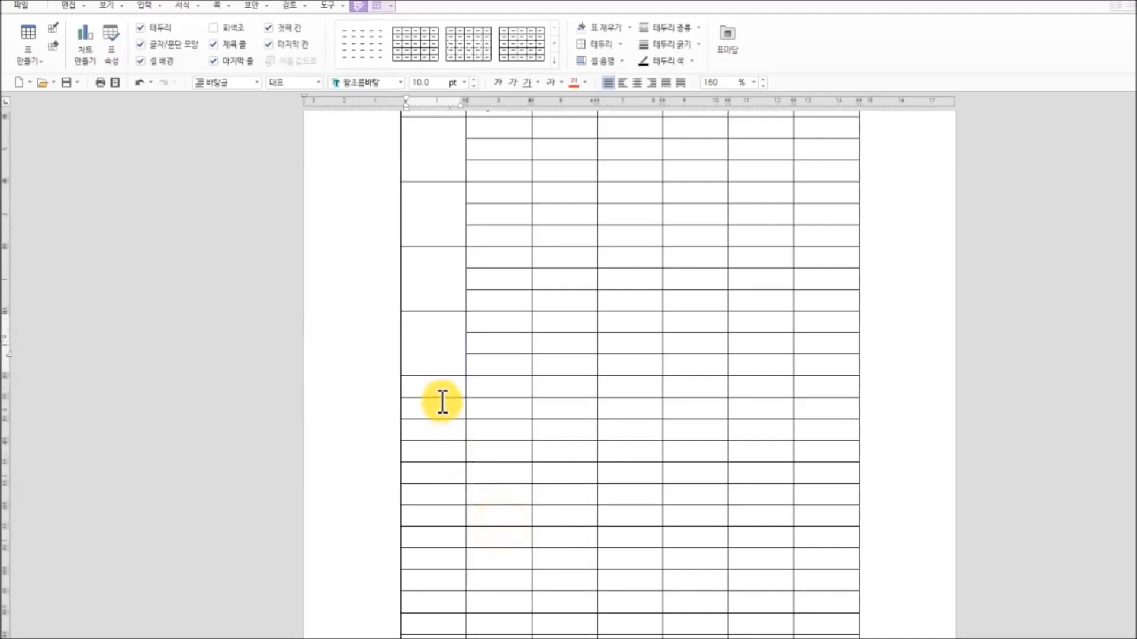
Merge the following six first-column cells in threes to form the sixth and seventh period cells.
{"action": "left_click_drag", "start_coordinate": [442, 388], "coordinate": [448, 431]}
{"action": "right_click", "coordinate": [448, 431]}
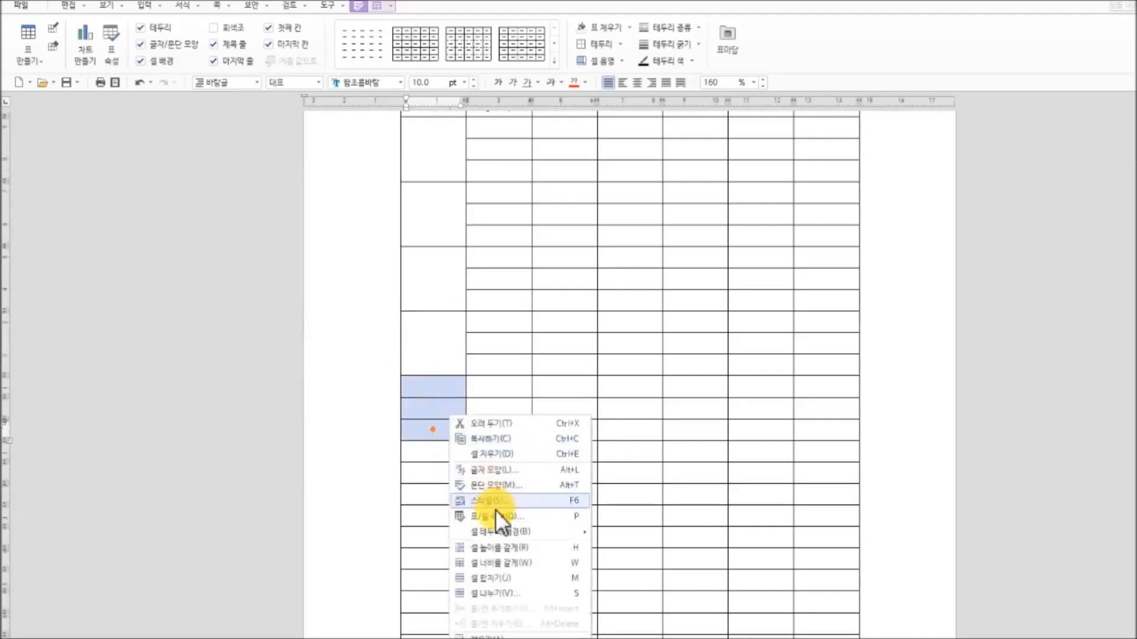
{"action": "left_click", "coordinate": [514, 583]}
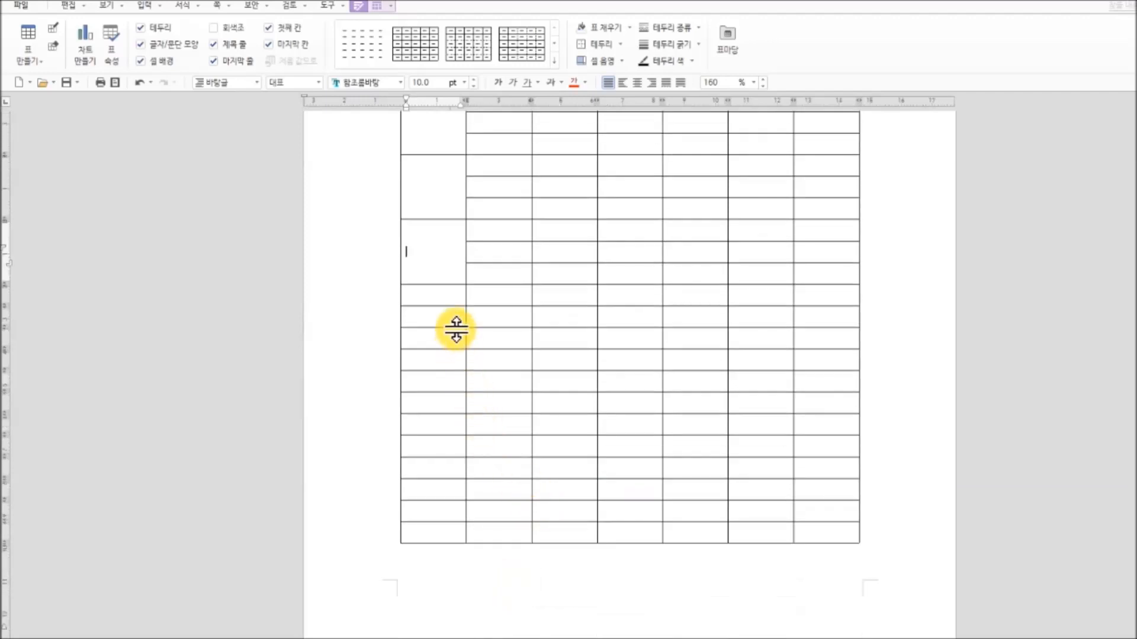
{"action": "left_click_drag", "start_coordinate": [446, 297], "coordinate": [448, 335]}
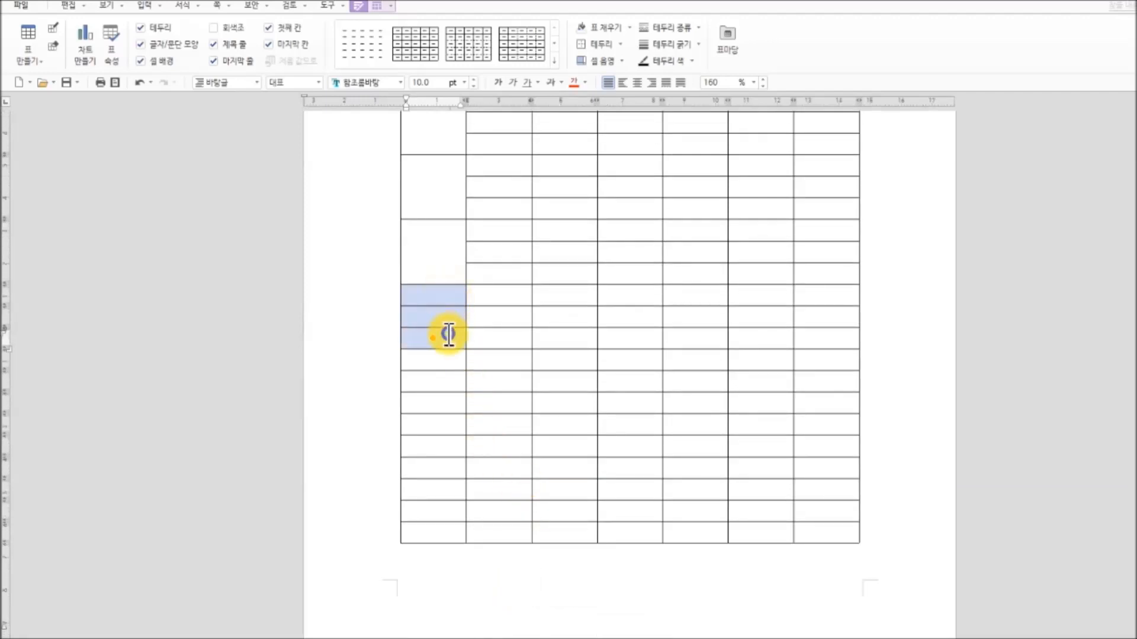
{"action": "right_click", "coordinate": [449, 335]}
{"action": "left_click", "coordinate": [497, 494]}
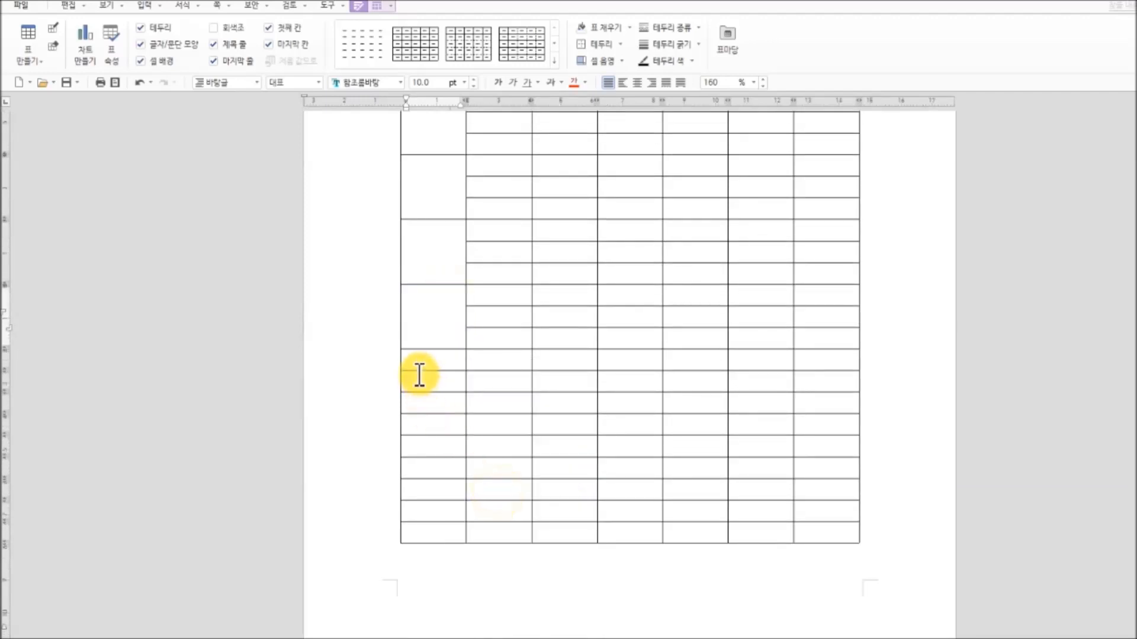
Merge two more groups of three first-column cells for the eighth and ninth periods, leaving the last three rows separate.
{"action": "left_click_drag", "start_coordinate": [423, 356], "coordinate": [434, 400]}
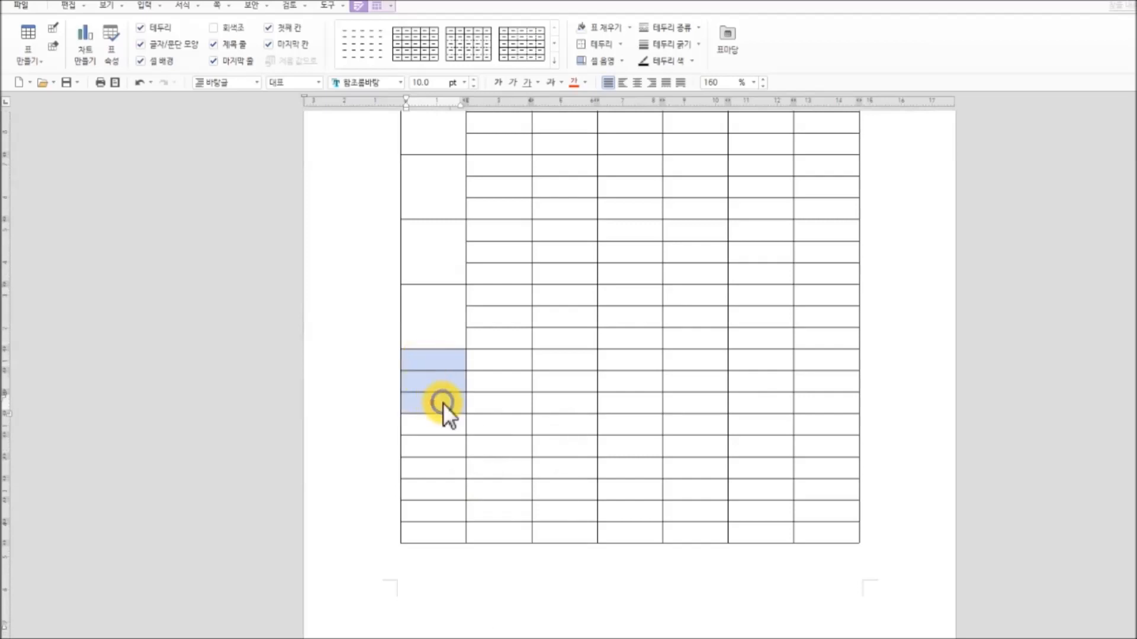
{"action": "right_click", "coordinate": [442, 402]}
{"action": "left_click", "coordinate": [510, 563]}
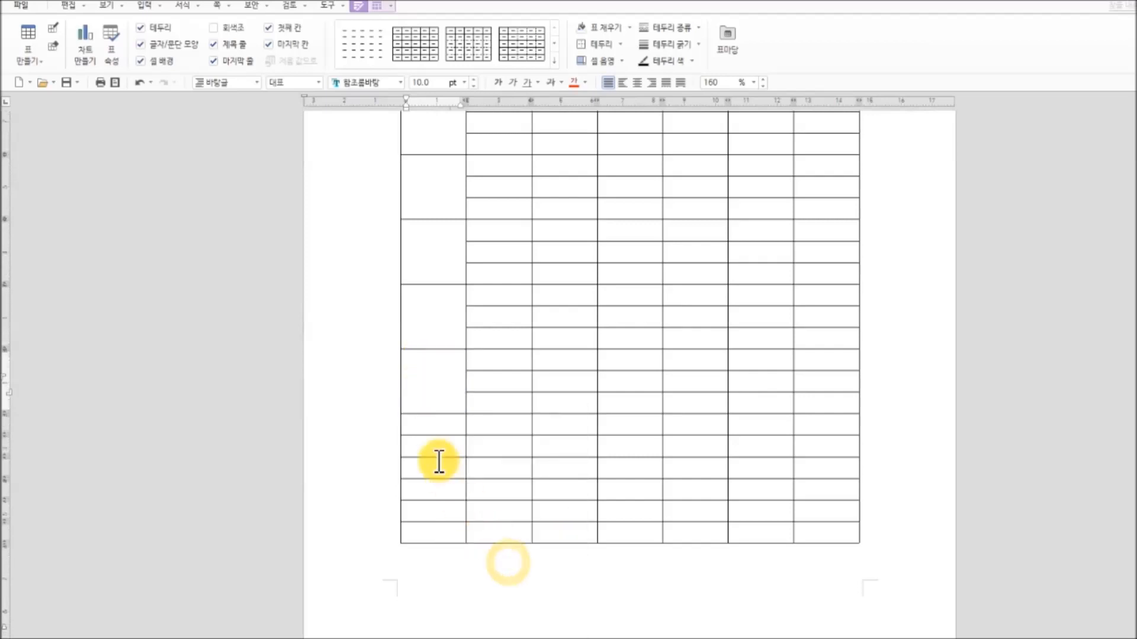
{"action": "left_click_drag", "start_coordinate": [437, 426], "coordinate": [443, 465]}
{"action": "right_click", "coordinate": [443, 468]}
{"action": "left_click", "coordinate": [522, 586]}
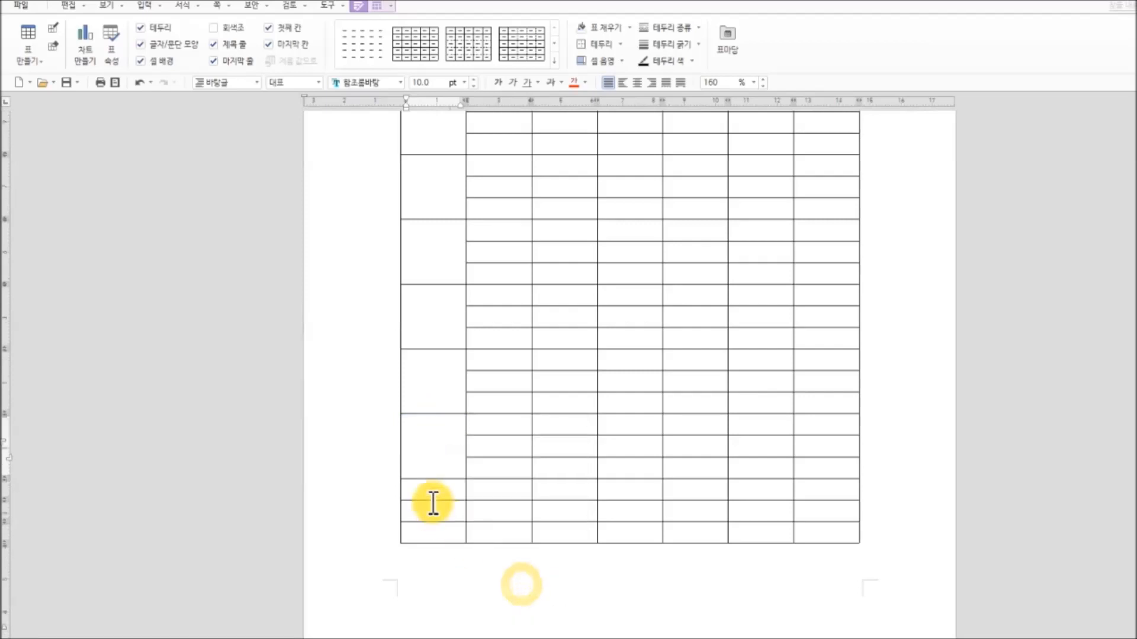
Merge the last three first-column cells of the timetable into the tenth period cell.
{"action": "left_click_drag", "start_coordinate": [431, 489], "coordinate": [440, 526]}
{"action": "right_click", "coordinate": [441, 531]}
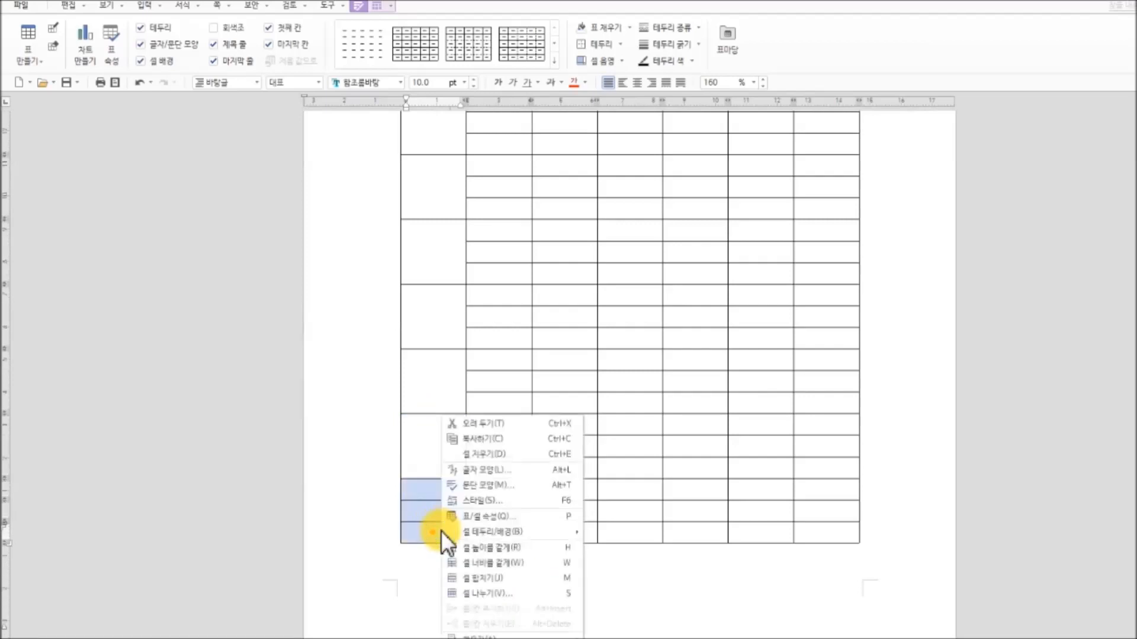
{"action": "left_click", "coordinate": [509, 581]}
Copy the 1교시 label into the second, third, fourth and fifth period cells of the first column.
{"action": "scroll", "coordinate": [665, 569], "scroll_direction": "up", "scroll_amount": 10}
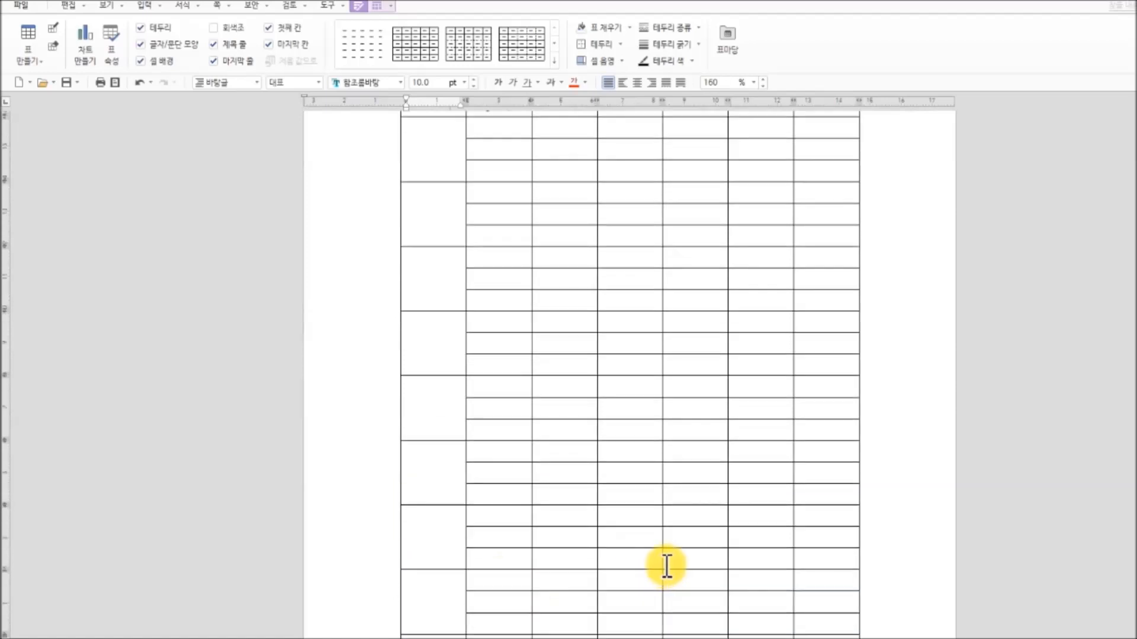
{"action": "left_click_drag", "start_coordinate": [441, 199], "coordinate": [409, 191]}
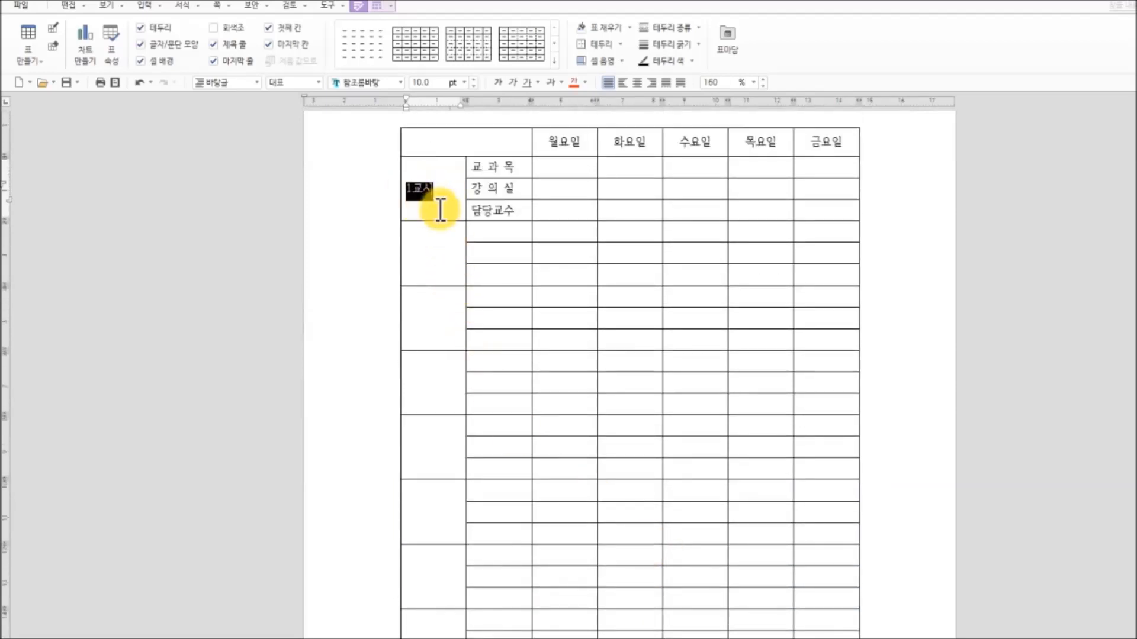
{"action": "left_click", "coordinate": [428, 256]}
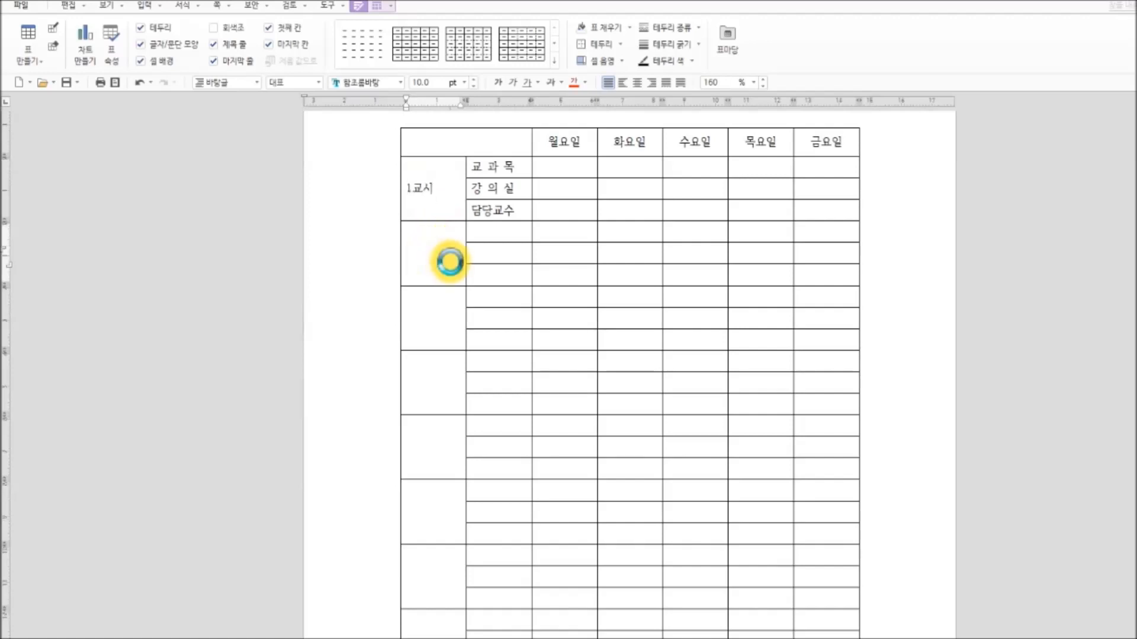
{"action": "key", "text": "ctrl+v"}
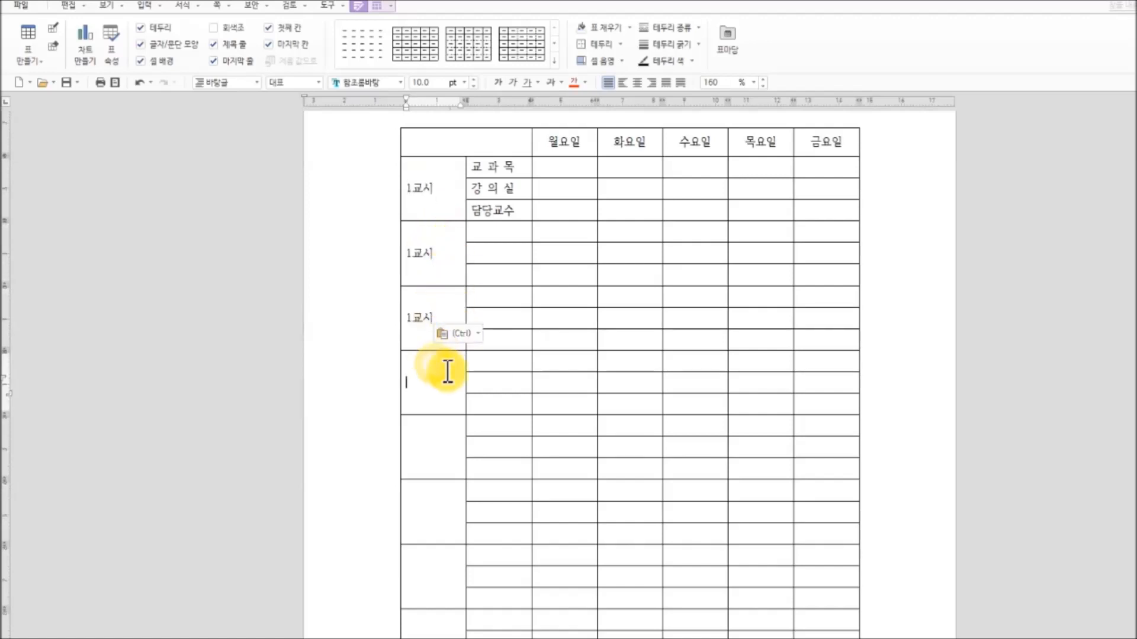
{"action": "key", "text": "ctrl+v"}
{"action": "left_click", "coordinate": [439, 446]}
{"action": "scroll", "coordinate": [441, 438], "scroll_direction": "down", "scroll_amount": 3}
{"action": "key", "text": "ctrl+v"}
Paste the copied 1교시 label into the sixth through tenth period cells of the first column.
{"action": "left_click", "coordinate": [424, 432]}
{"action": "left_click", "coordinate": [426, 477]}
{"action": "key", "text": "ctrl+v"}
{"action": "left_click", "coordinate": [441, 541]}
{"action": "key", "text": "ctrl+v"}
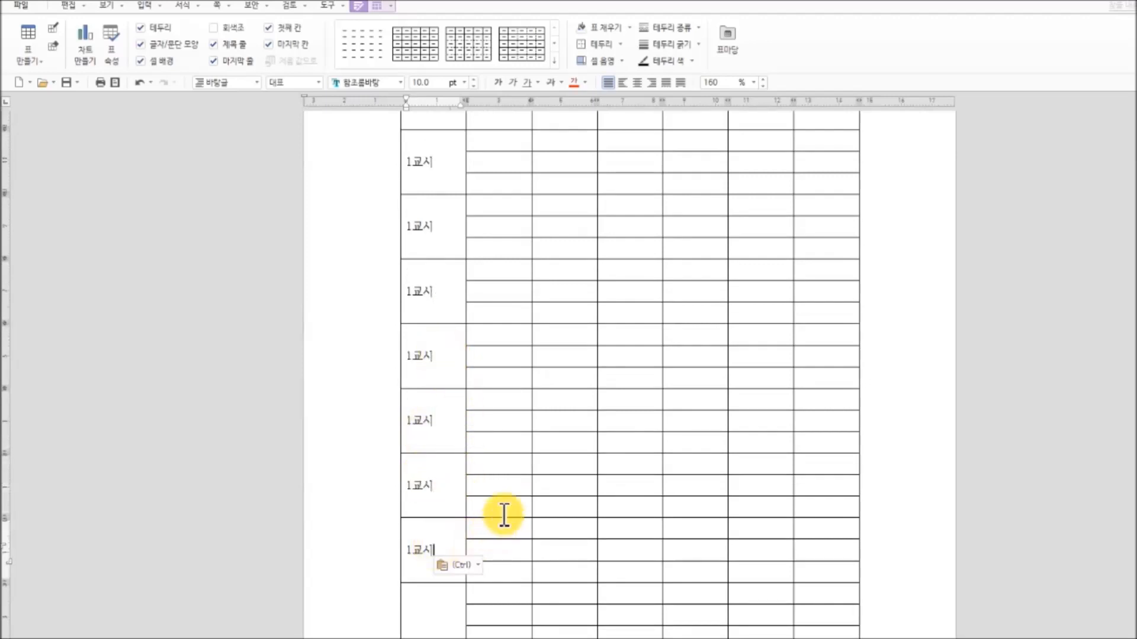
{"action": "scroll", "coordinate": [503, 514], "scroll_direction": "down", "scroll_amount": 4}
{"action": "key", "text": "ctrl+v"}
Renumber the second through fifth period labels as 2교시, 3교시, 4교시 and 5교시.
{"action": "scroll", "coordinate": [521, 439], "scroll_direction": "up", "scroll_amount": 6}
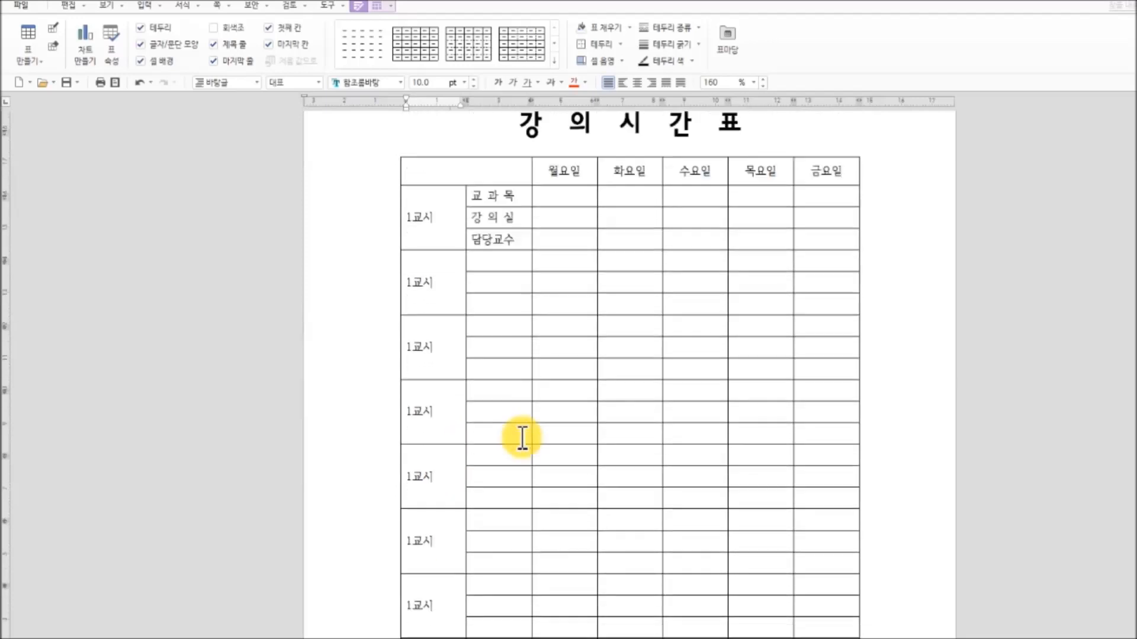
{"action": "left_click", "coordinate": [409, 282]}
{"action": "type", "text": "2"}
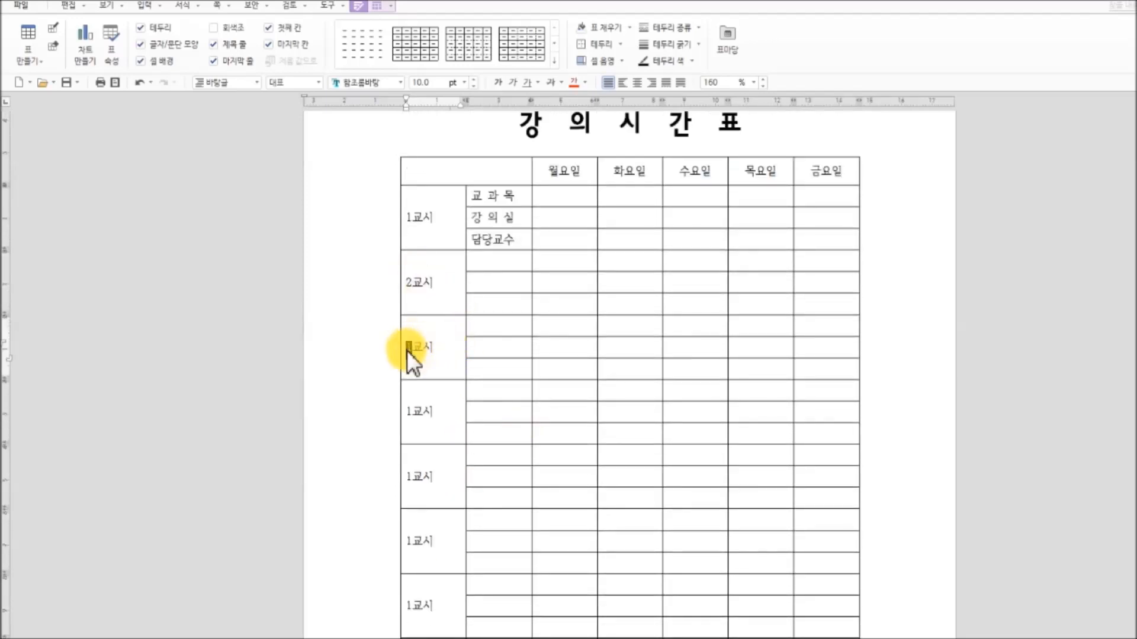
{"action": "type", "text": "3"}
{"action": "left_click_drag", "start_coordinate": [406, 410], "coordinate": [413, 411]}
{"action": "type", "text": "4"}
{"action": "left_click", "coordinate": [412, 478]}
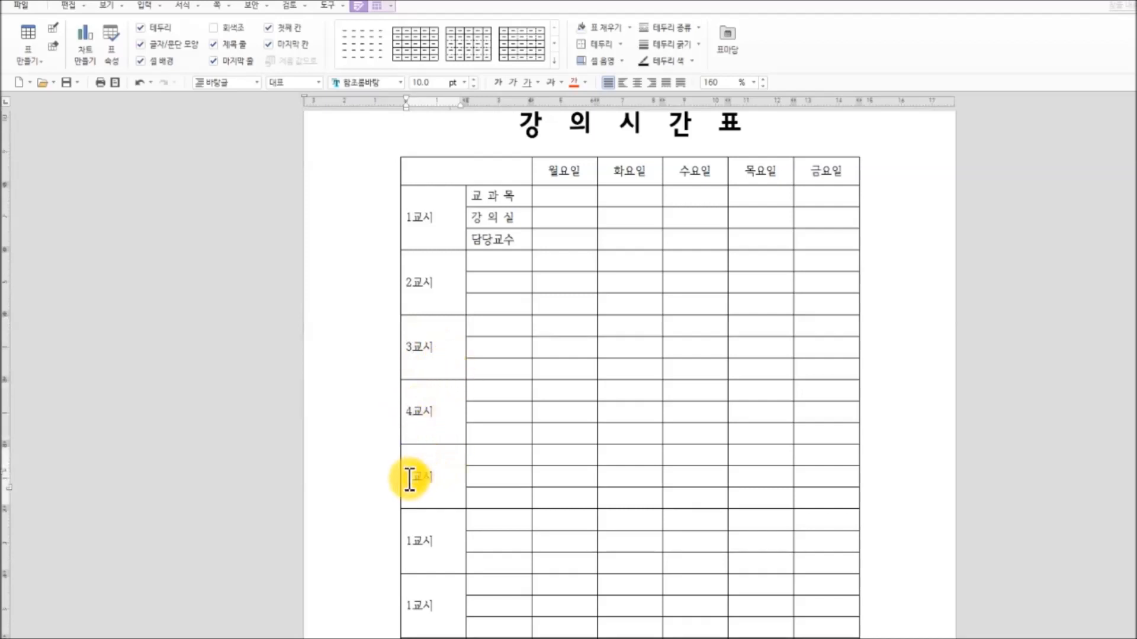
{"action": "type", "text": "5"}
Renumber the sixth through tenth period labels as 6교시, 7교시, 8교시, 9교시 and 10교시.
{"action": "scroll", "coordinate": [472, 474], "scroll_direction": "down", "scroll_amount": 3}
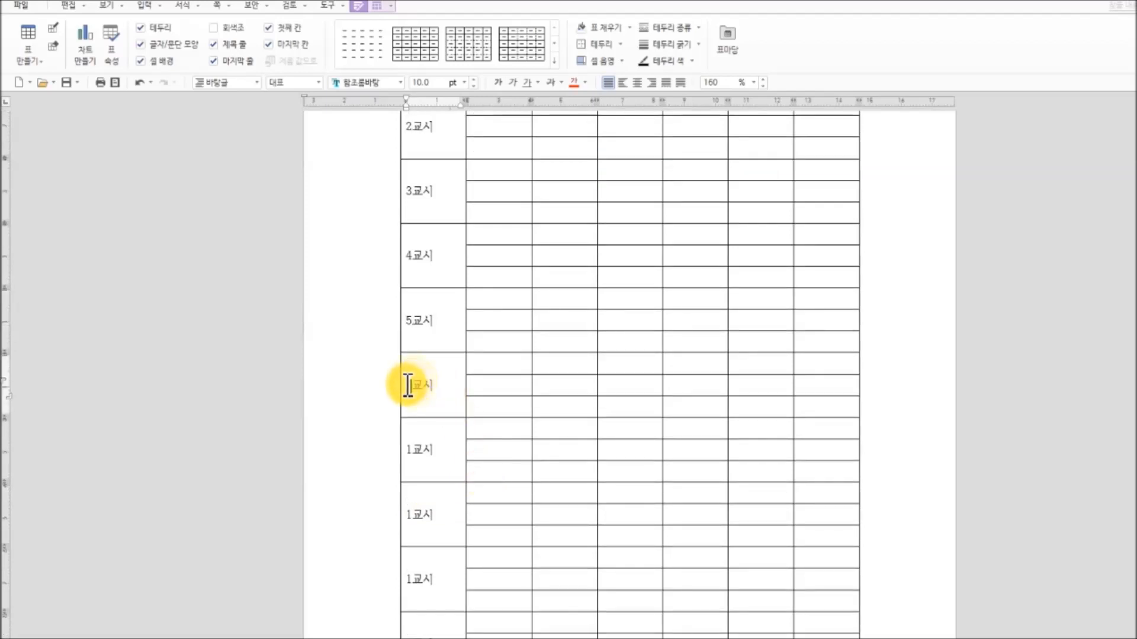
{"action": "type", "text": "6"}
{"action": "left_click_drag", "start_coordinate": [413, 450], "coordinate": [408, 452]}
{"action": "type", "text": "7"}
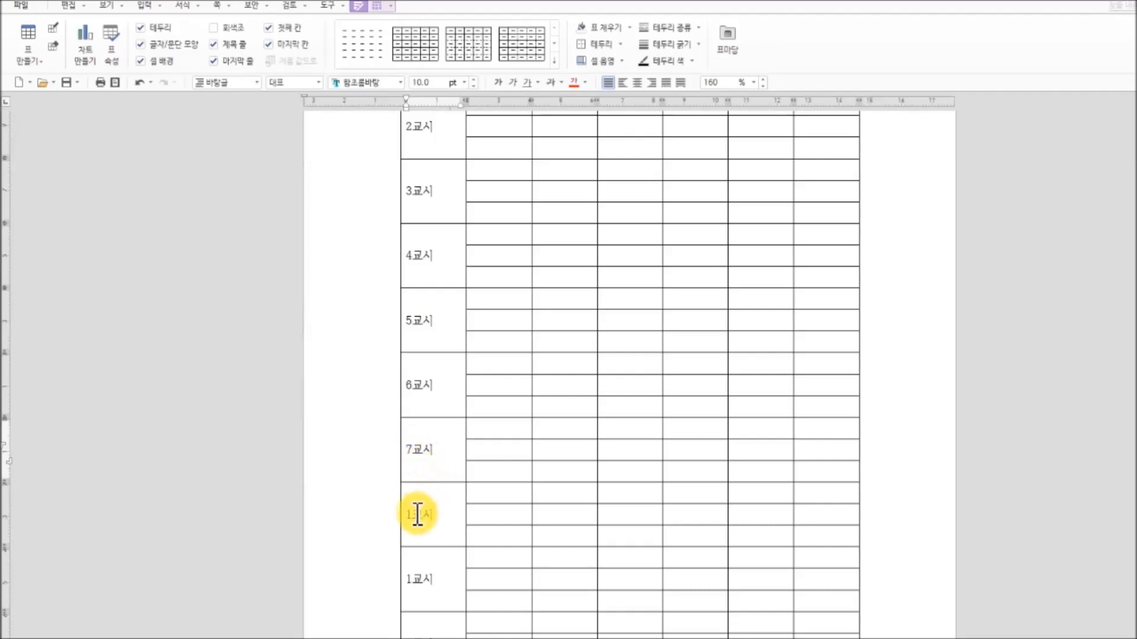
{"action": "type", "text": "8"}
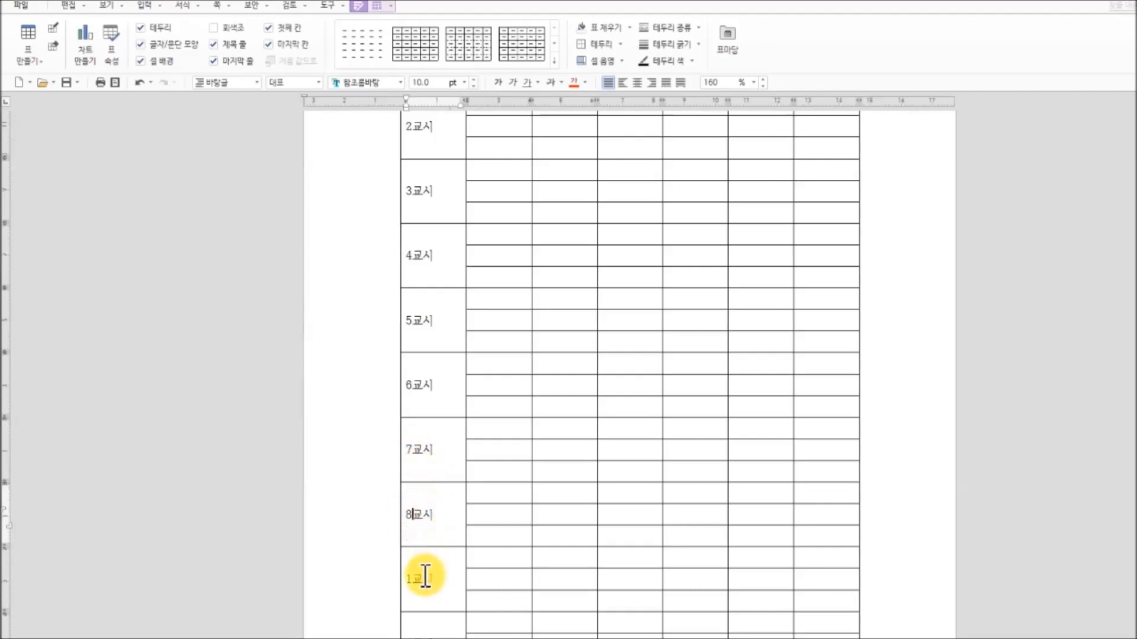
{"action": "type", "text": "9"}
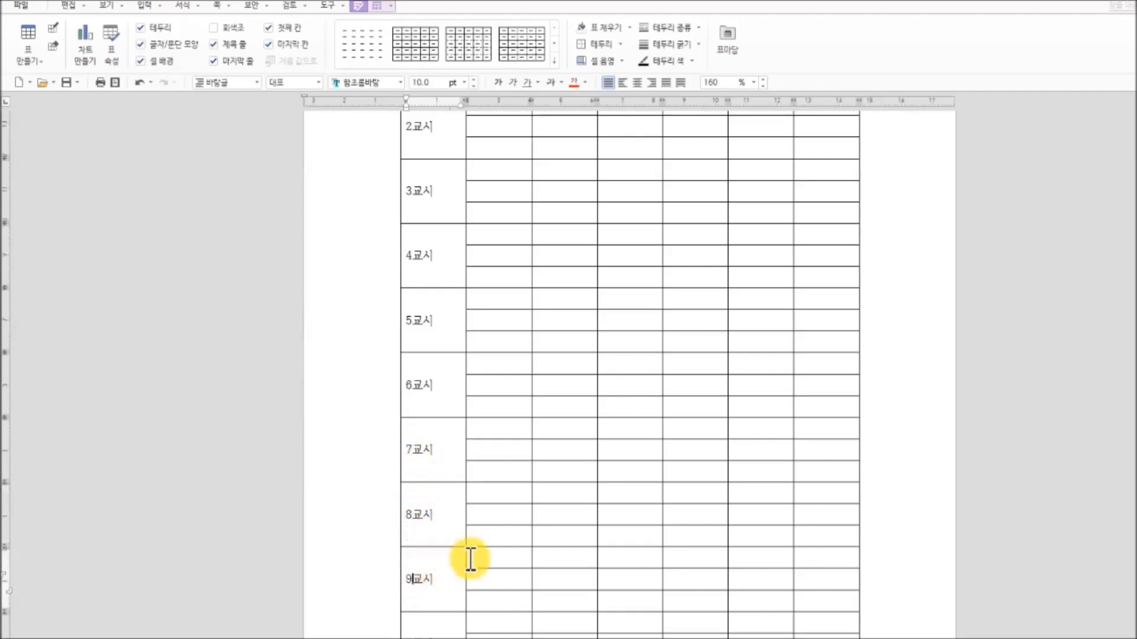
{"action": "scroll", "coordinate": [469, 558], "scroll_direction": "down", "scroll_amount": 3}
{"action": "left_click_drag", "start_coordinate": [405, 541], "coordinate": [421, 541]}
{"action": "type", "text": "10교시"}
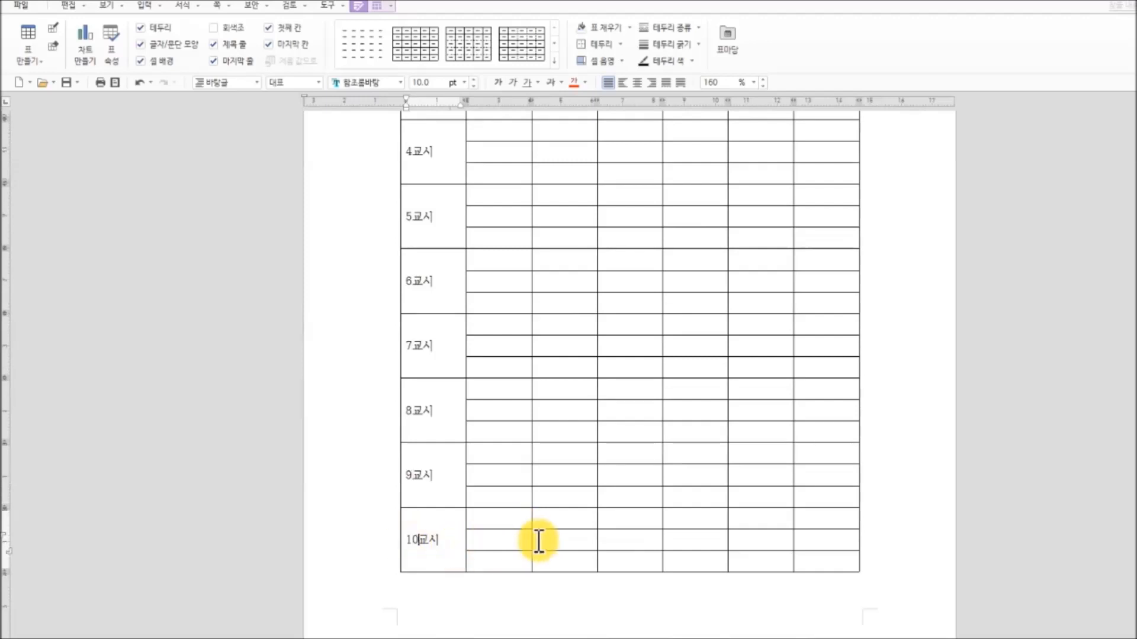
Center-align all the period labels from 1교시 to 10교시 in the first column.
{"action": "scroll", "coordinate": [516, 450], "scroll_direction": "up", "scroll_amount": 5}
{"action": "left_click_drag", "start_coordinate": [436, 221], "coordinate": [428, 583]}
{"action": "left_click_drag", "start_coordinate": [435, 636], "coordinate": [433, 601]}
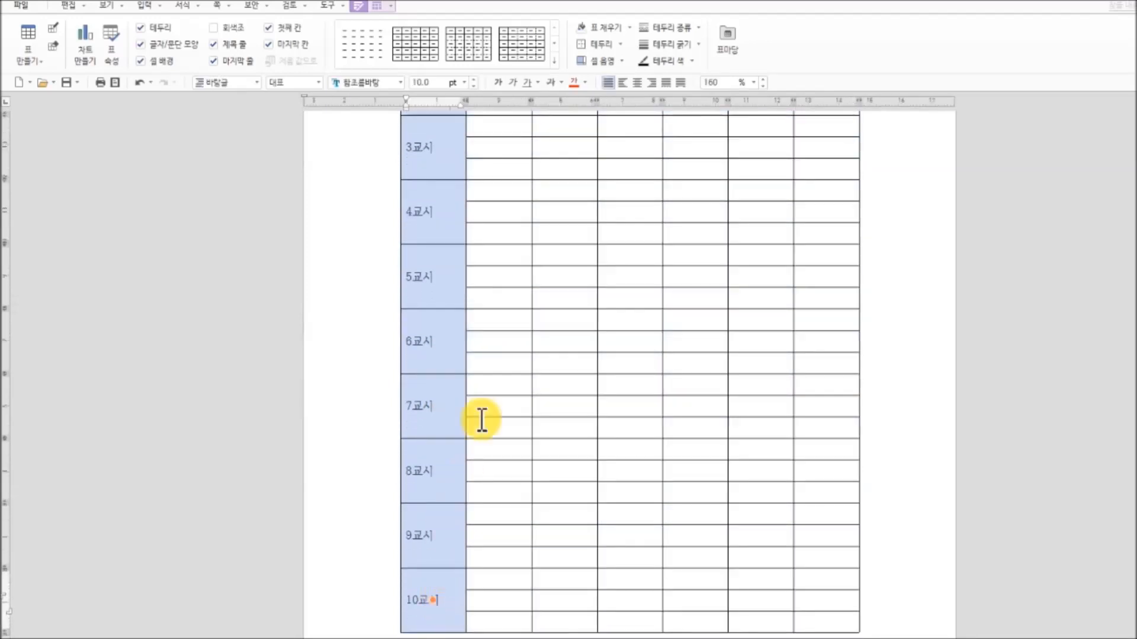
{"action": "left_click", "coordinate": [636, 82]}
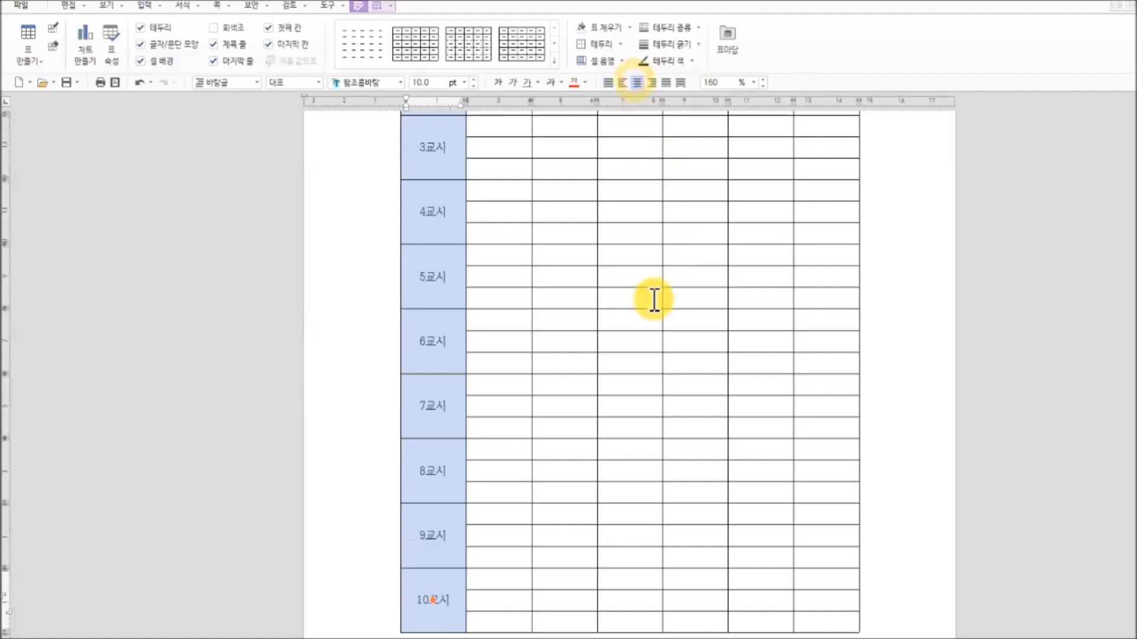
{"action": "left_click", "coordinate": [559, 320]}
Center-align the 교 과 목, 강 의 실 and 담당교수 labels beside 1교시.
{"action": "scroll", "coordinate": [597, 345], "scroll_direction": "up", "scroll_amount": 3}
{"action": "scroll", "coordinate": [596, 346], "scroll_direction": "up", "scroll_amount": 2}
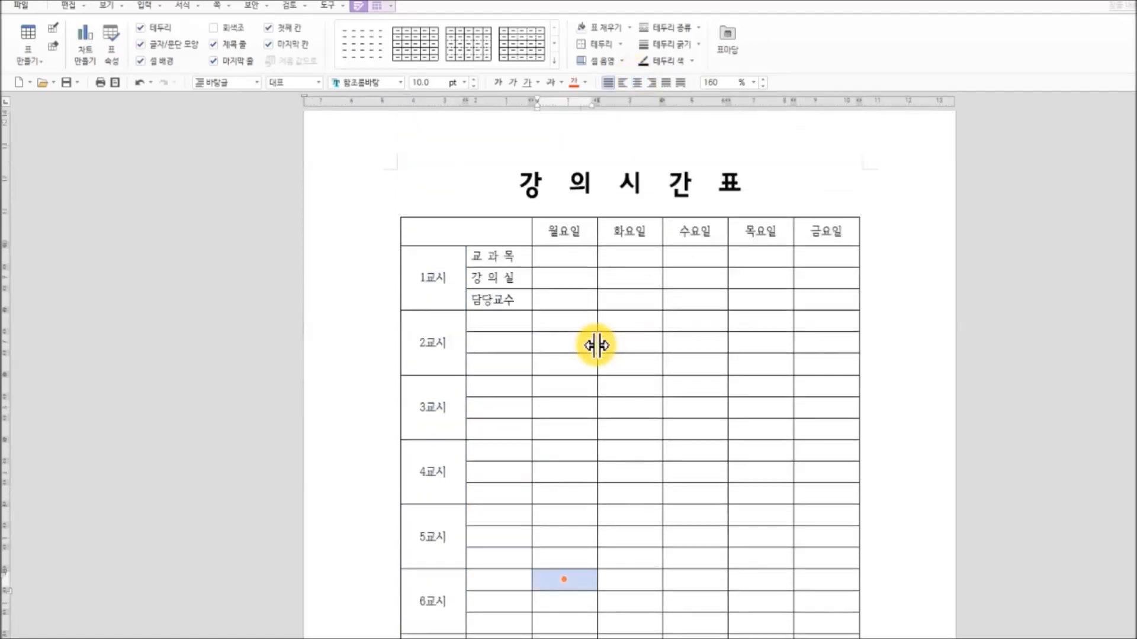
{"action": "left_click_drag", "start_coordinate": [505, 255], "coordinate": [504, 299]}
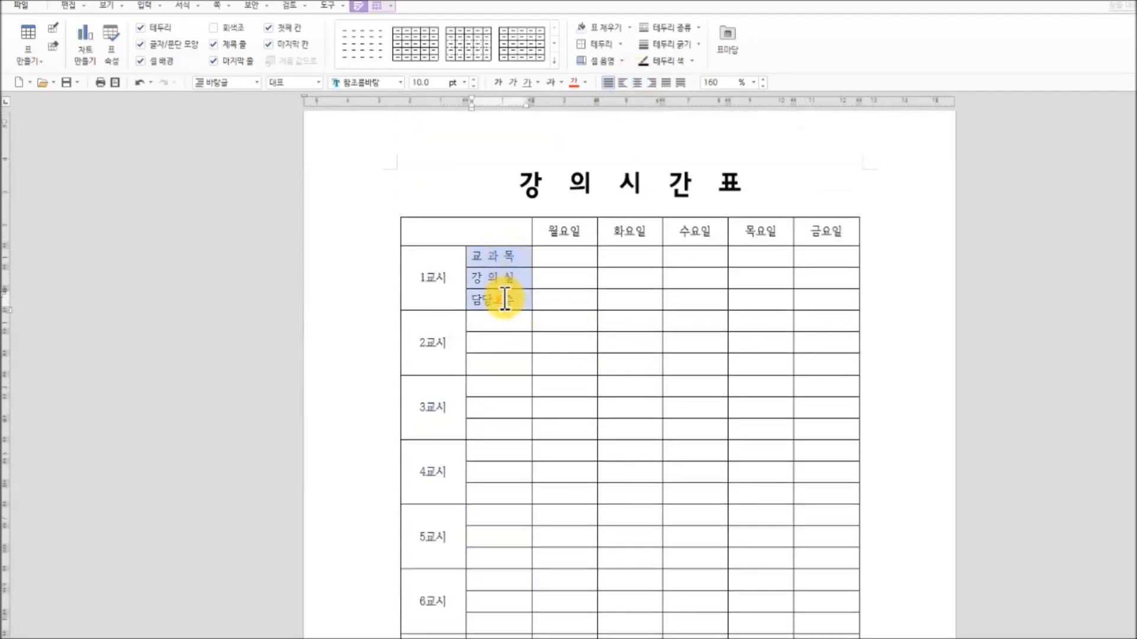
{"action": "left_click", "coordinate": [637, 82]}
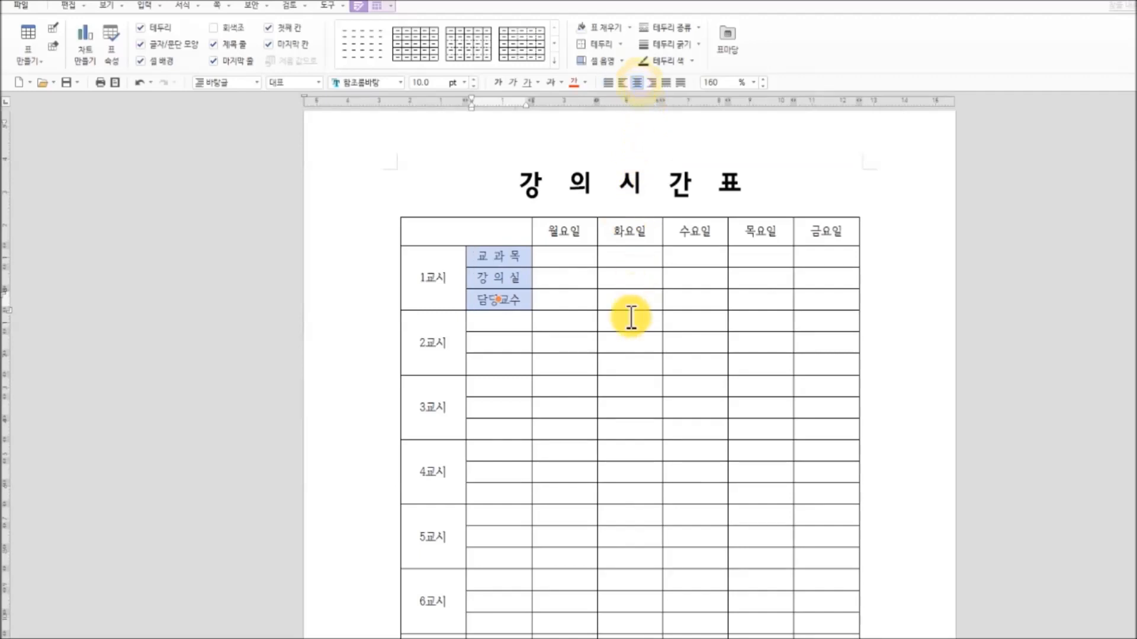
{"action": "left_click", "coordinate": [583, 323]}
Copy the 교 과 목 label into the first second-column cell of 2교시, 3교시 and 4교시.
{"action": "left_click", "coordinate": [508, 324]}
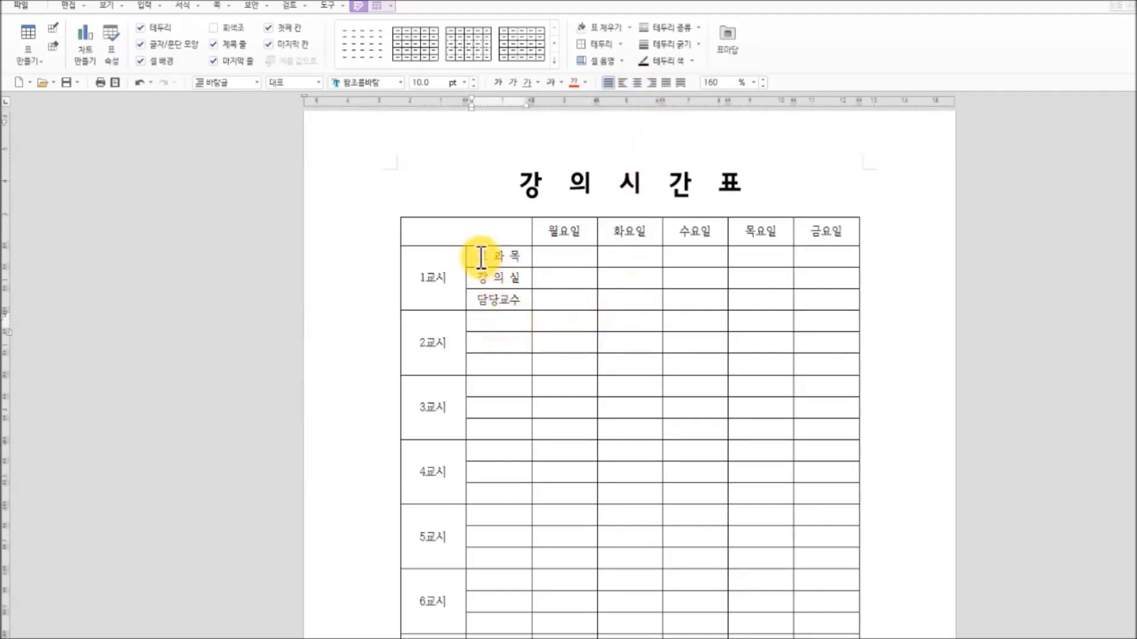
{"action": "left_click_drag", "start_coordinate": [484, 256], "coordinate": [523, 255]}
{"action": "key", "text": "ctrl+c"}
{"action": "key", "text": "F9"}
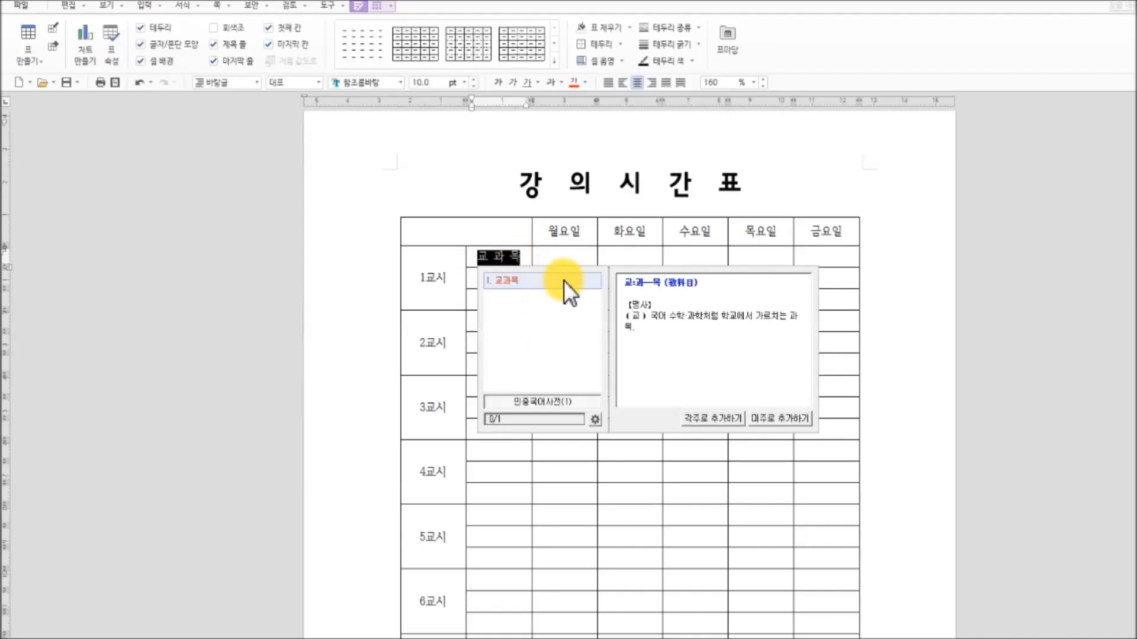
{"action": "key", "text": "Escape"}
{"action": "left_click", "coordinate": [508, 324]}
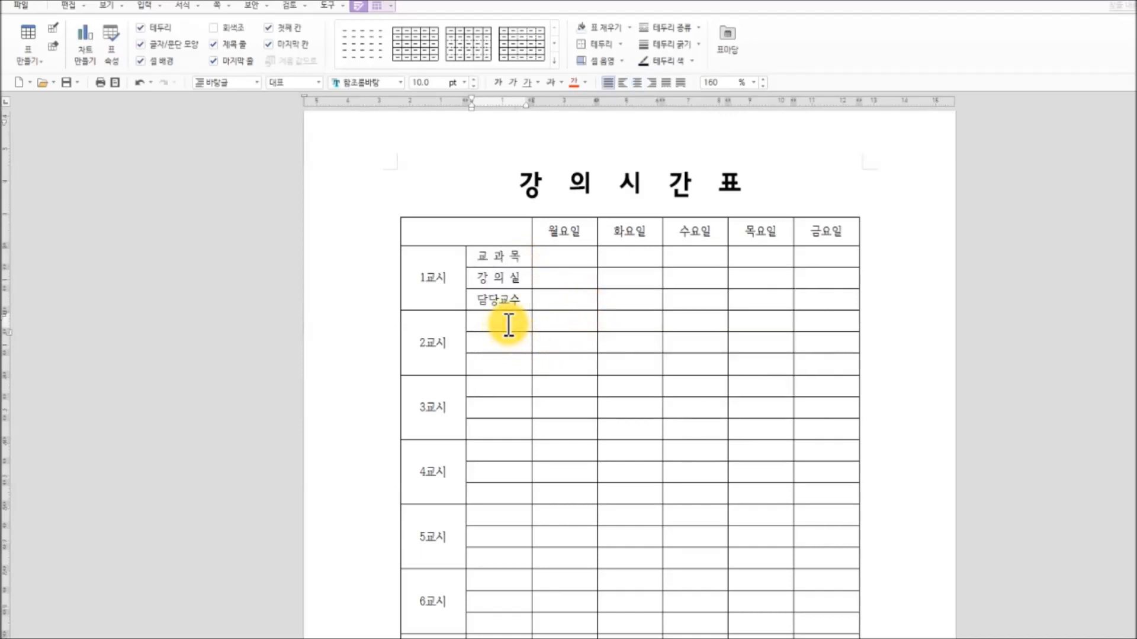
{"action": "left_click", "coordinate": [500, 386]}
{"action": "key", "text": "ctrl+v"}
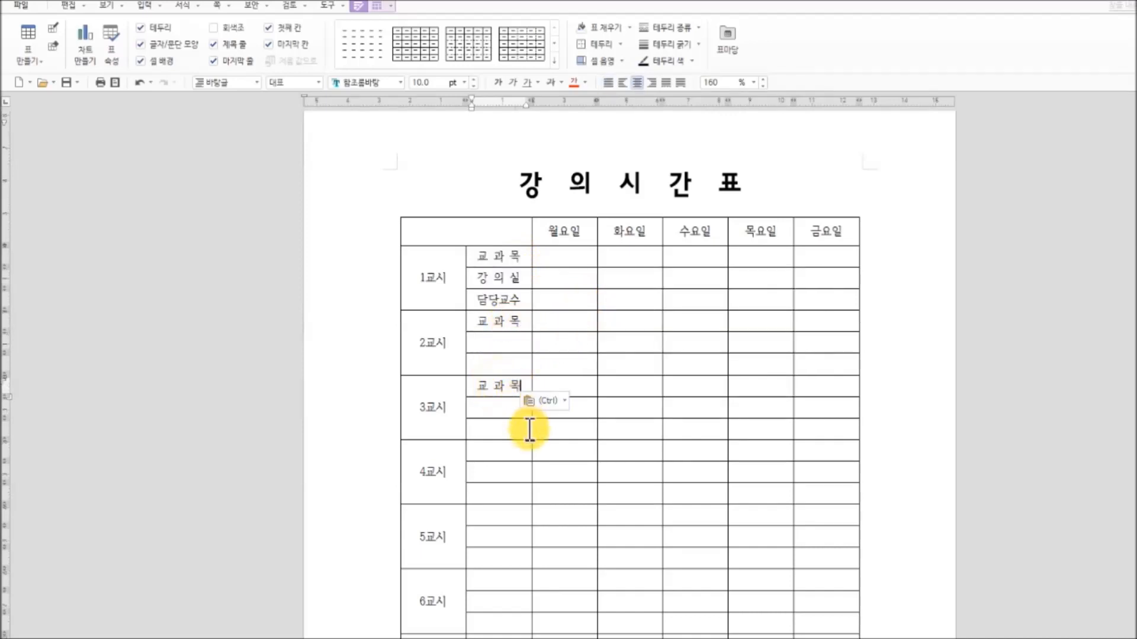
{"action": "left_click", "coordinate": [504, 454]}
{"action": "key", "text": "ctrl+v"}
Paste the copied 교 과 목 label into the first second-column cell of 5교시 and 6교시.
{"action": "scroll", "coordinate": [627, 407], "scroll_direction": "down", "scroll_amount": 3}
{"action": "left_click", "coordinate": [503, 365]}
{"action": "key", "text": "ctrl+v"}
{"action": "left_click", "coordinate": [502, 402]}
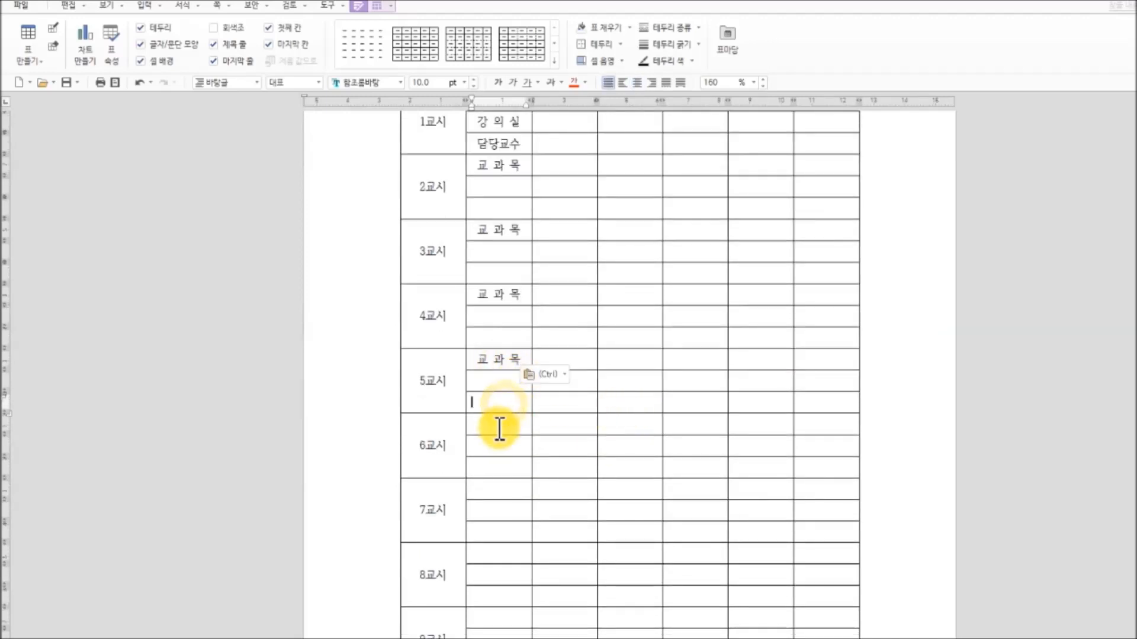
{"action": "key", "text": "ctrl+v"}
Paste the 교 과 목 label into the first second-column cell of 7교시, 8교시, 9교시 and 10교시.
{"action": "scroll", "coordinate": [586, 450], "scroll_direction": "down", "scroll_amount": 3}
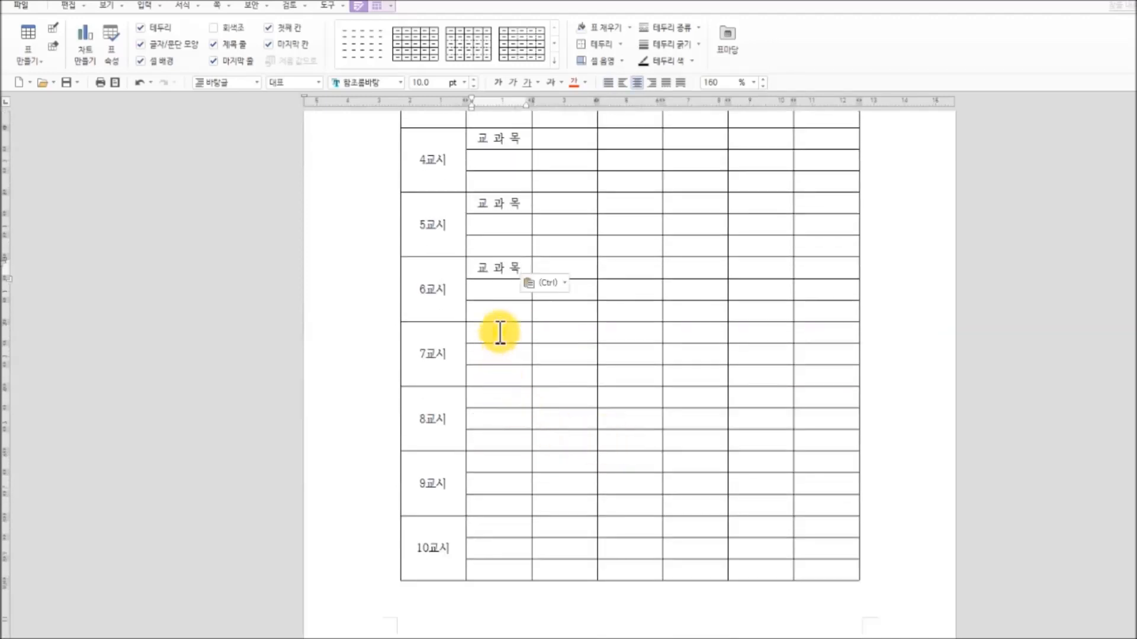
{"action": "left_click", "coordinate": [500, 332]}
{"action": "key", "text": "ctrl+v"}
{"action": "left_click", "coordinate": [494, 394]}
{"action": "key", "text": "ctrl+v"}
{"action": "left_click", "coordinate": [500, 459]}
{"action": "key", "text": "ctrl+v"}
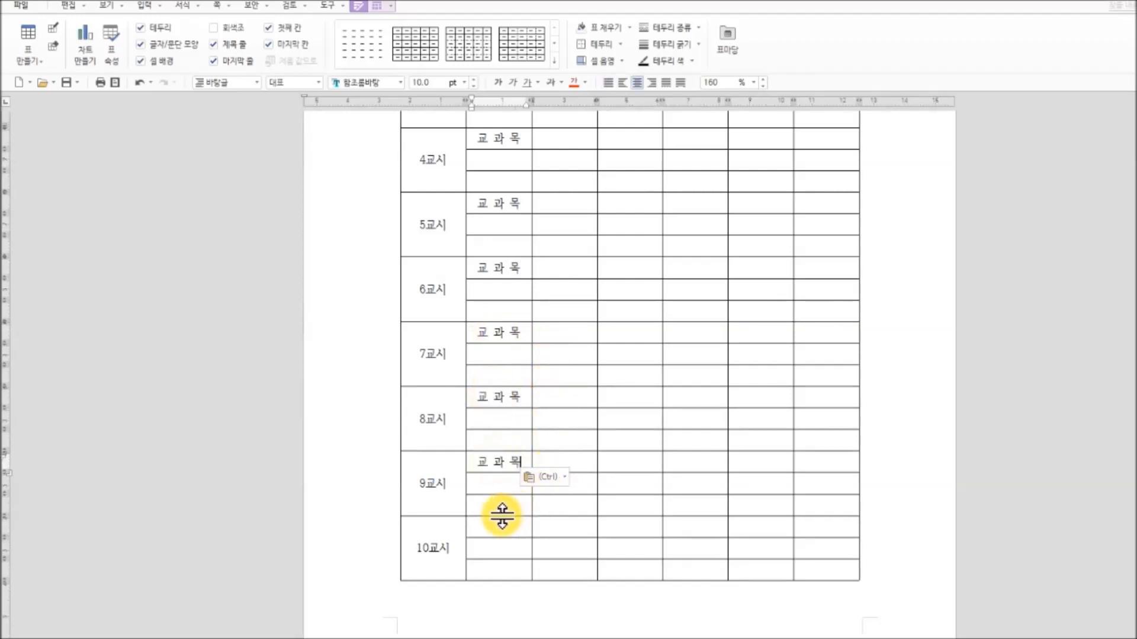
{"action": "left_click", "coordinate": [518, 526]}
{"action": "key", "text": "ctrl+v"}
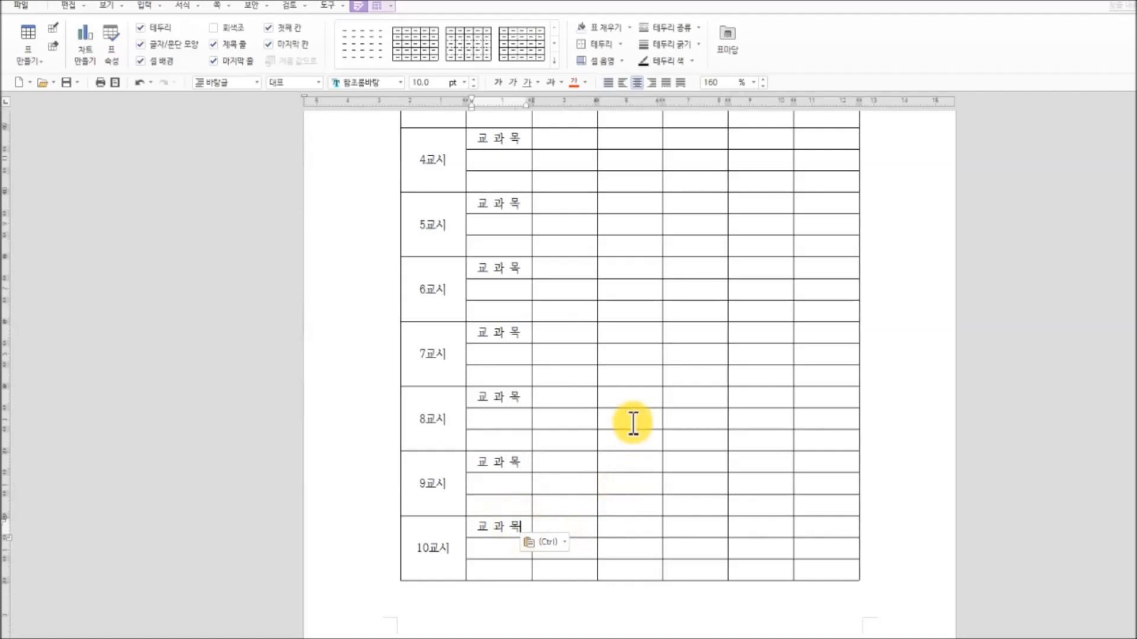
Copy the 강 의 실 label into the middle second-column cell of 2교시, 3교시 and 4교시.
{"action": "scroll", "coordinate": [632, 424], "scroll_direction": "up", "scroll_amount": 5}
{"action": "left_click_drag", "start_coordinate": [480, 230], "coordinate": [518, 225]}
{"action": "key", "text": "ctrl+c"}
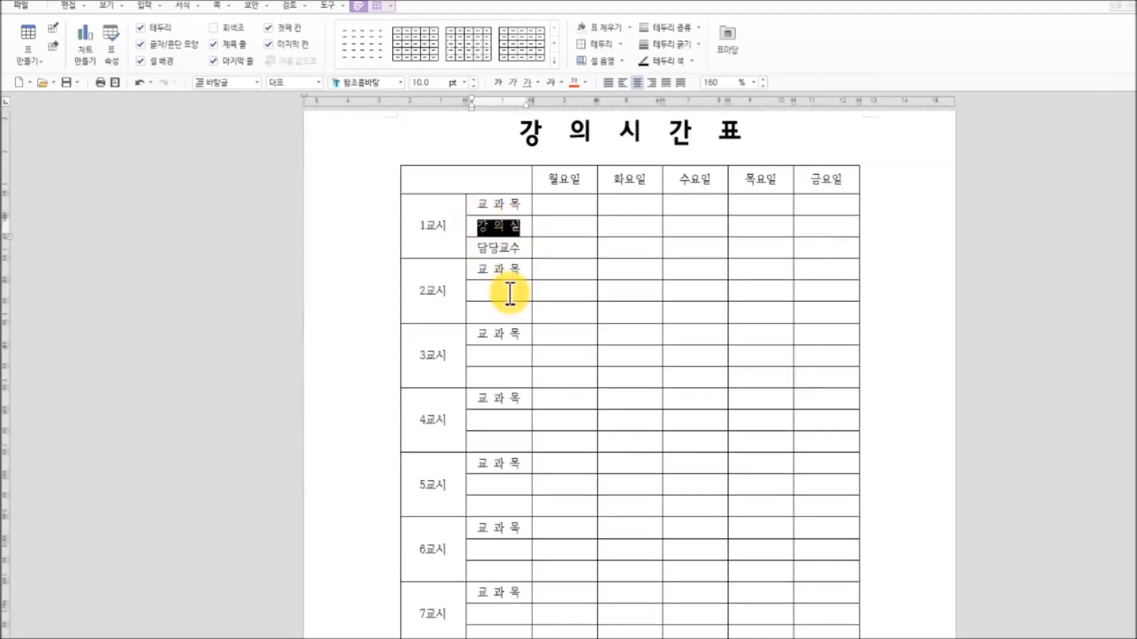
{"action": "left_click", "coordinate": [490, 292]}
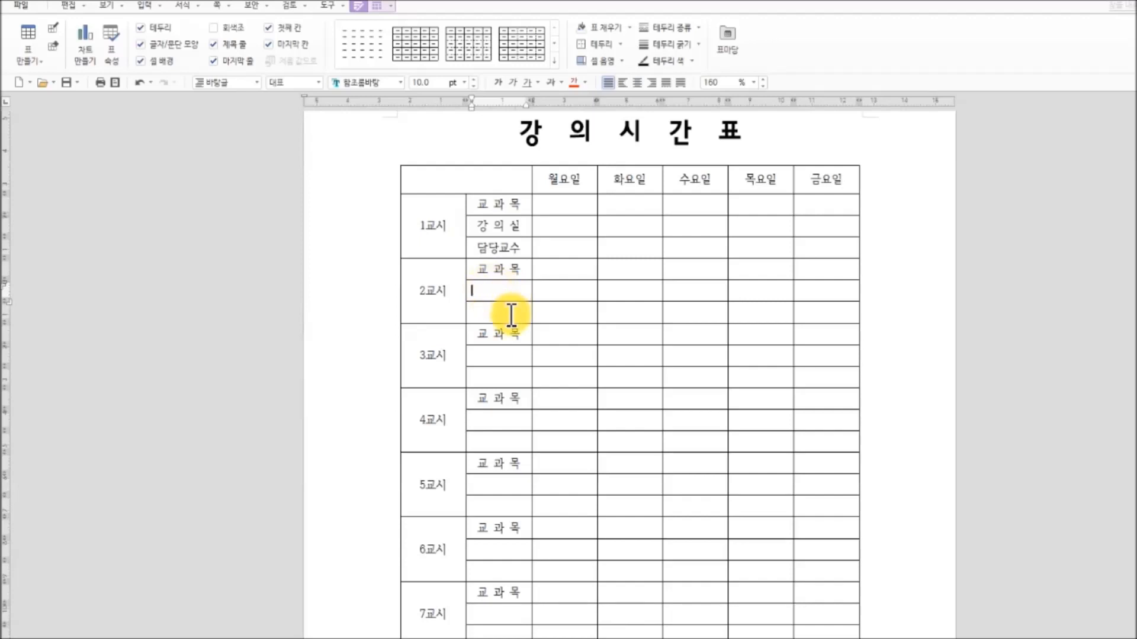
{"action": "key", "text": "ctrl+v"}
{"action": "left_click", "coordinate": [502, 352]}
{"action": "key", "text": "ctrl+v"}
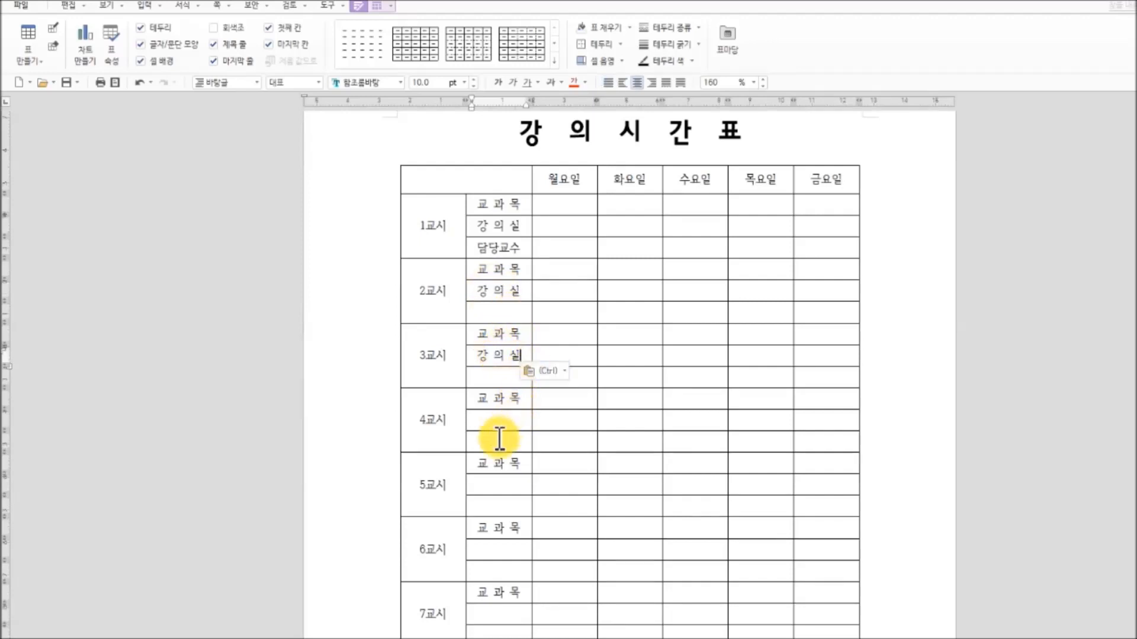
{"action": "left_click", "coordinate": [502, 421]}
{"action": "key", "text": "ctrl+v"}
Paste the copied 강 의 실 label into the middle second-column cell of 5교시, 6교시 and 7교시.
{"action": "scroll", "coordinate": [613, 393], "scroll_direction": "down", "scroll_amount": 3}
{"action": "left_click", "coordinate": [517, 330]}
{"action": "key", "text": "ctrl+v"}
{"action": "left_click", "coordinate": [505, 395]}
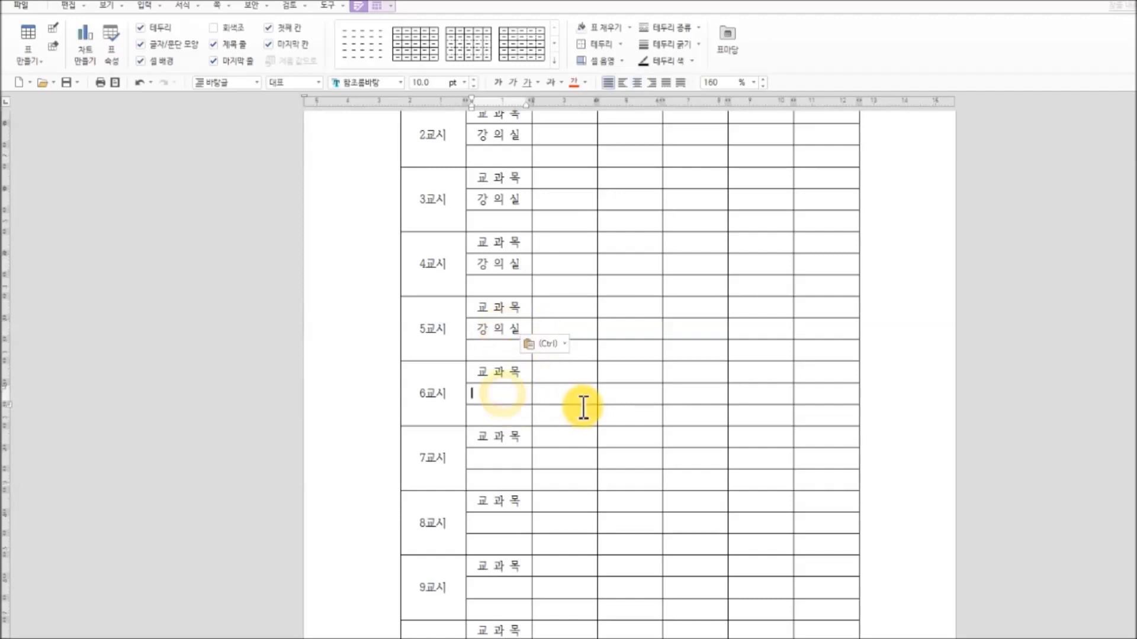
{"action": "key", "text": "ctrl+v"}
{"action": "left_click", "coordinate": [503, 460]}
{"action": "key", "text": "ctrl+v"}
Paste the 강 의 실 label into the middle second-column cell of 8교시, 9교시 and 10교시.
{"action": "scroll", "coordinate": [655, 441], "scroll_direction": "down", "scroll_amount": 3}
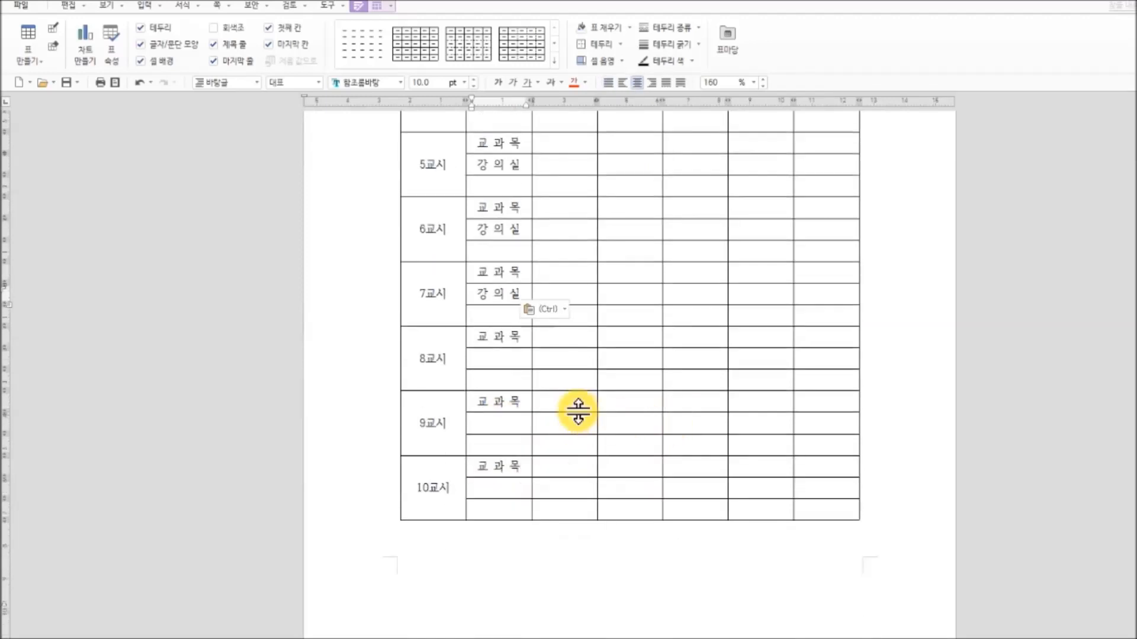
{"action": "left_click", "coordinate": [503, 358]}
{"action": "key", "text": "ctrl+v"}
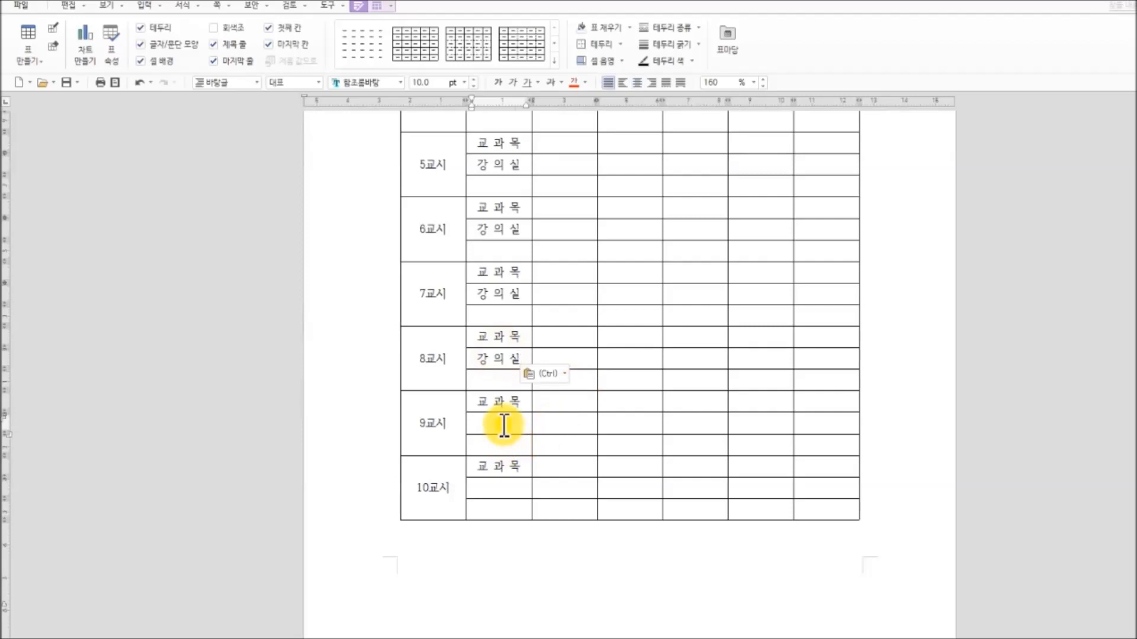
{"action": "left_click", "coordinate": [505, 424]}
{"action": "key", "text": "ctrl+v"}
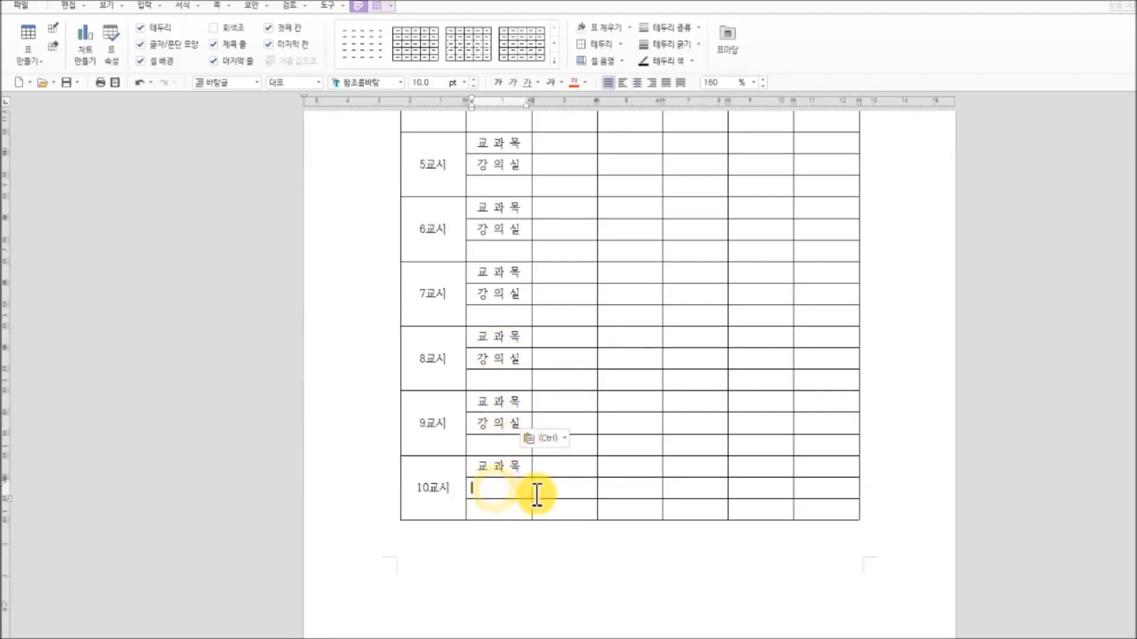
{"action": "scroll", "coordinate": [622, 439], "scroll_direction": "up", "scroll_amount": 8}
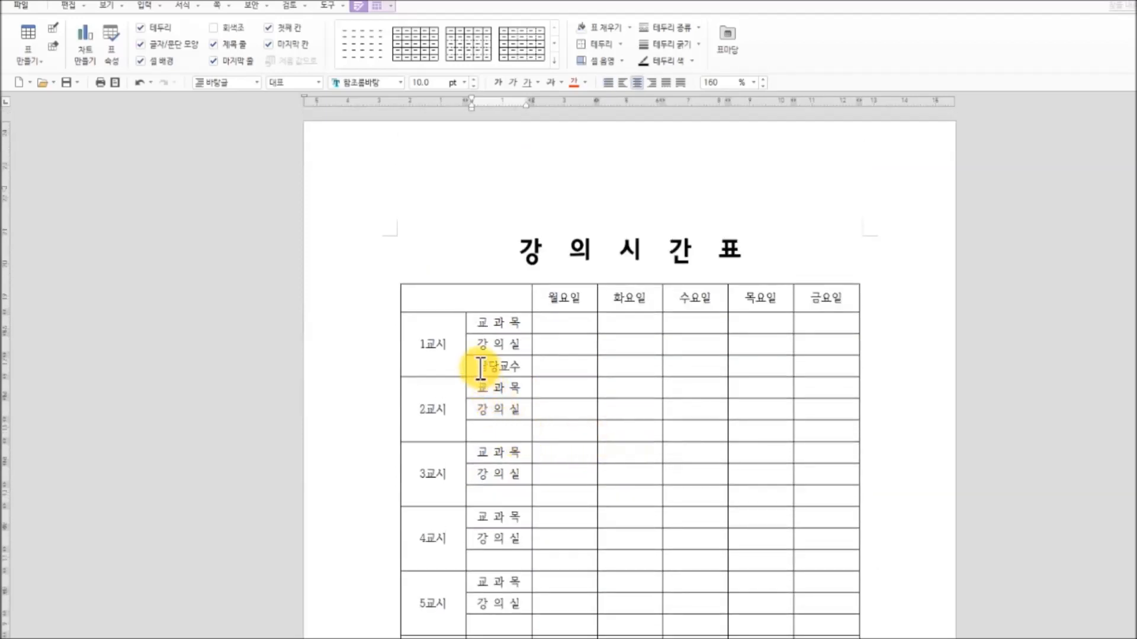
Copy the 담당교수 label from 1교시 into the last second-column cell of 2교시, 3교시 and 4교시.
{"action": "left_click_drag", "start_coordinate": [480, 367], "coordinate": [521, 366]}
{"action": "left_click", "coordinate": [507, 432]}
{"action": "key", "text": "ctrl+v"}
{"action": "left_click", "coordinate": [505, 493]}
{"action": "key", "text": "ctrl+v"}
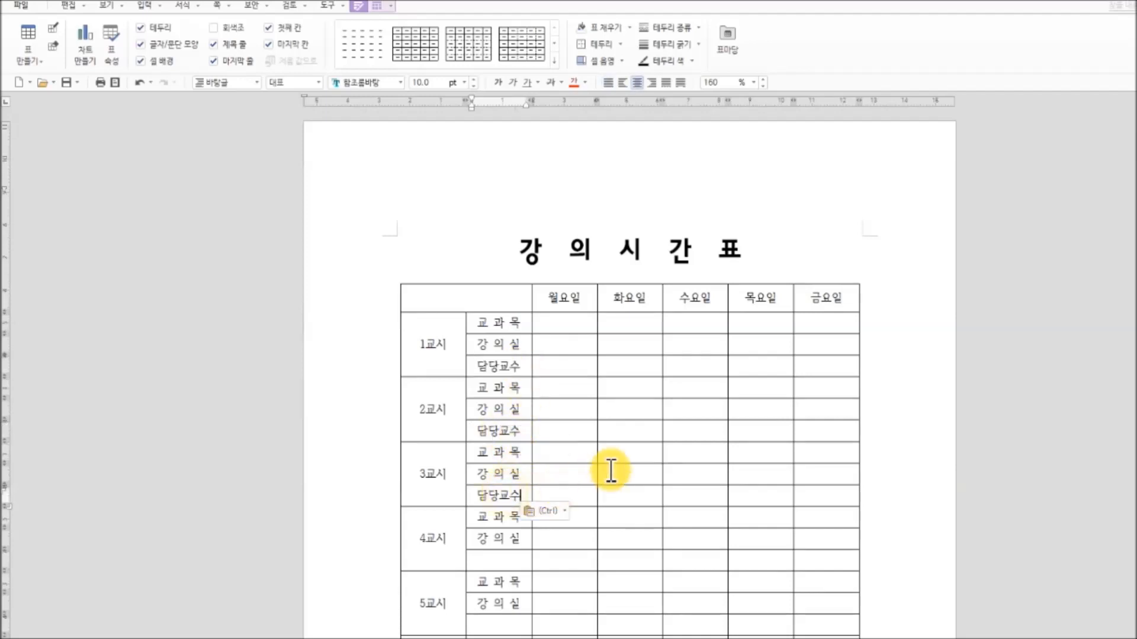
{"action": "scroll", "coordinate": [596, 472], "scroll_direction": "down", "scroll_amount": 2}
{"action": "left_click", "coordinate": [521, 457]}
{"action": "key", "text": "ctrl+v"}
Paste the copied 담당교수 label into the last second-column cell of 5교시, 6교시, 7교시 and 8교시.
{"action": "scroll", "coordinate": [592, 468], "scroll_direction": "down", "scroll_amount": 2}
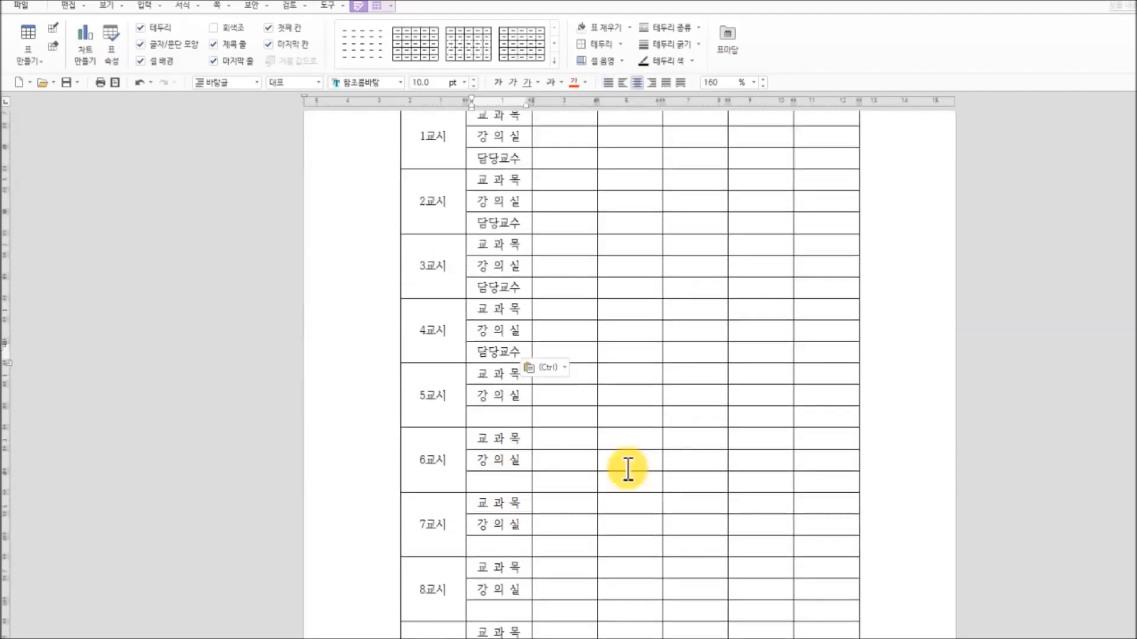
{"action": "left_click", "coordinate": [511, 417]}
{"action": "key", "text": "ctrl+v"}
{"action": "left_click", "coordinate": [516, 480]}
{"action": "key", "text": "ctrl+v"}
{"action": "scroll", "coordinate": [605, 479], "scroll_direction": "down", "scroll_amount": 2}
{"action": "scroll", "coordinate": [605, 479], "scroll_direction": "down", "scroll_amount": 2}
{"action": "left_click", "coordinate": [490, 389]}
{"action": "key", "text": "ctrl+v"}
{"action": "key", "text": "ctrl+v"}
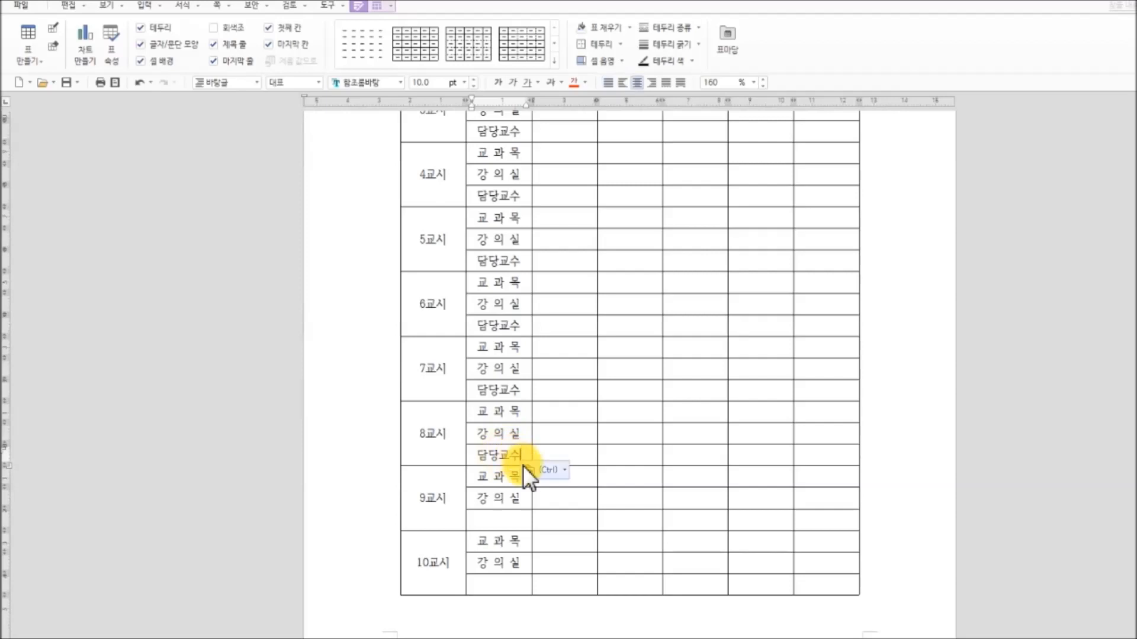
Paste the 담당교수 label into the last second-column cell of 9교시 and 10교시.
{"action": "key", "text": "ctrl+v"}
{"action": "left_click", "coordinate": [515, 585]}
{"action": "key", "text": "ctrl+v"}
Enter 교시 at the start and 요일 at the far end of the merged corner header cell.
{"action": "scroll", "coordinate": [705, 492], "scroll_direction": "up", "scroll_amount": 4}
{"action": "scroll", "coordinate": [709, 489], "scroll_direction": "up", "scroll_amount": 2}
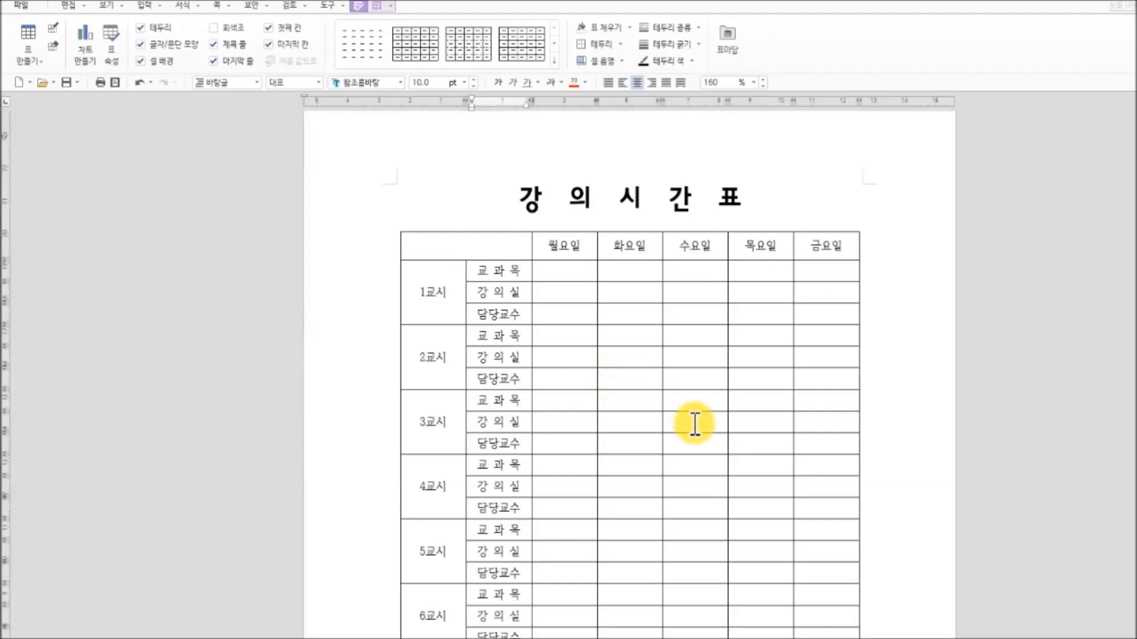
{"action": "scroll", "coordinate": [1045, 581], "scroll_direction": "up", "scroll_amount": 1}
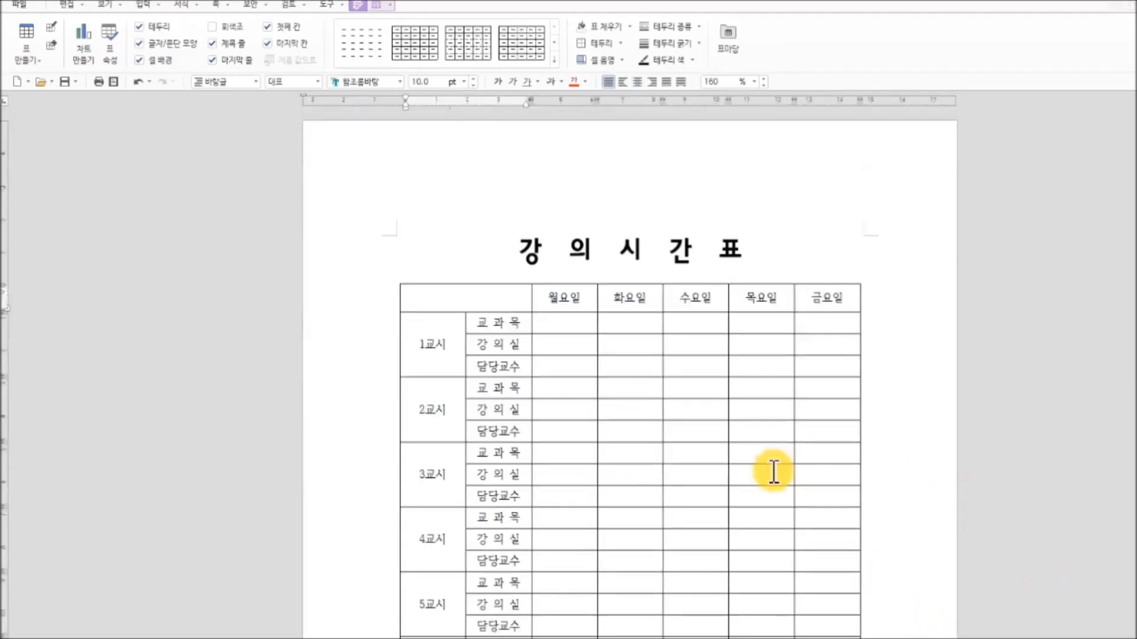
{"action": "left_click", "coordinate": [438, 300]}
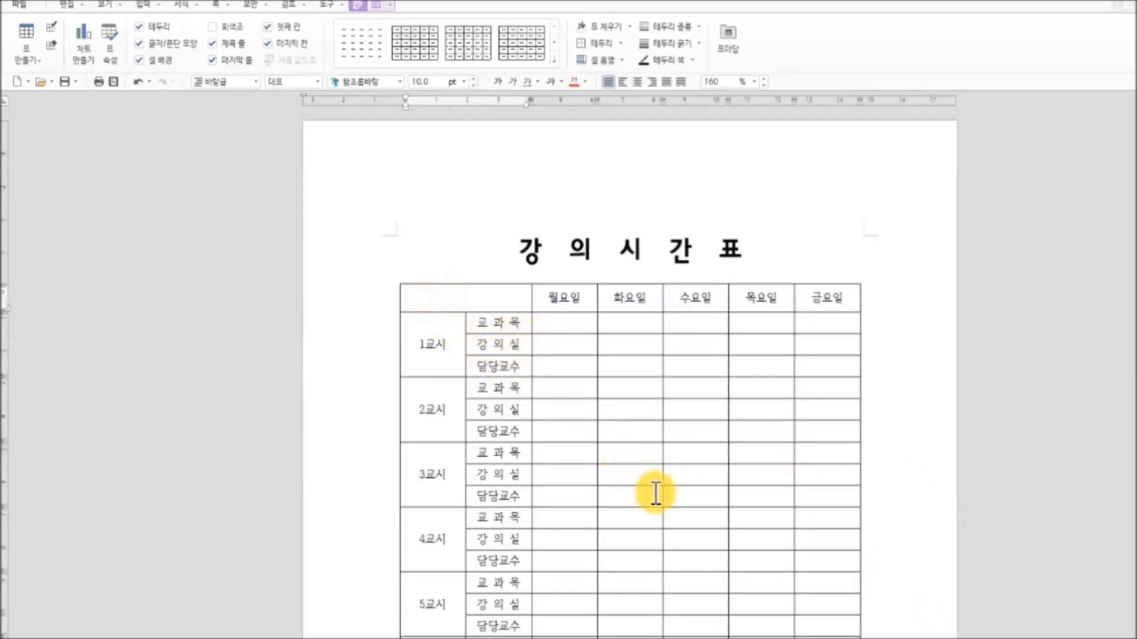
{"action": "type", "text": "교시"}
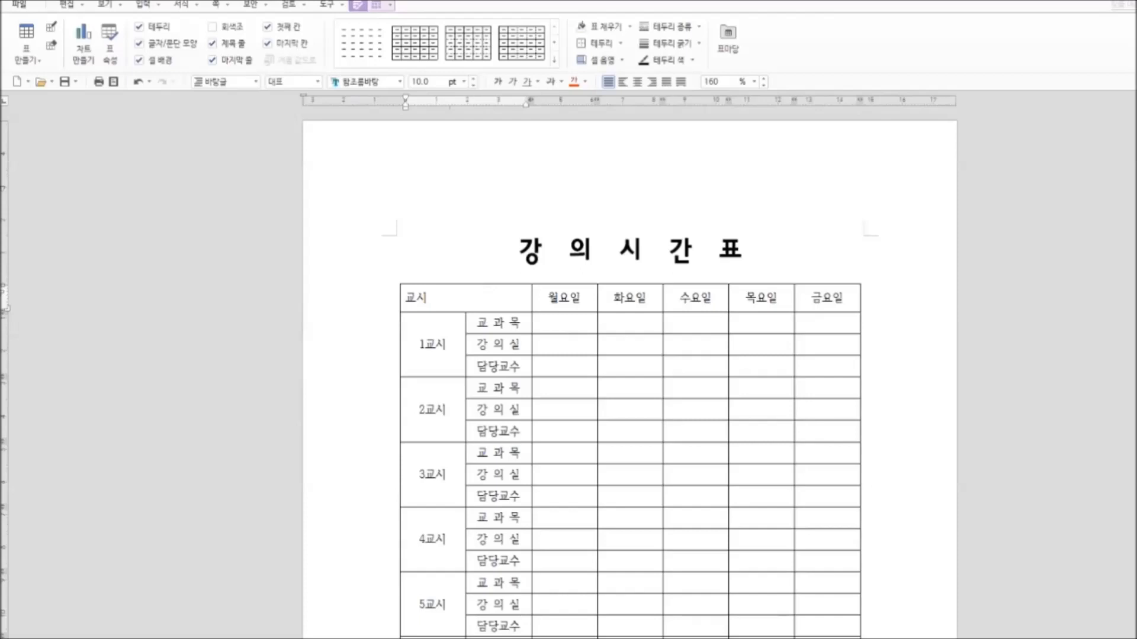
{"action": "type", "text": "요일"}
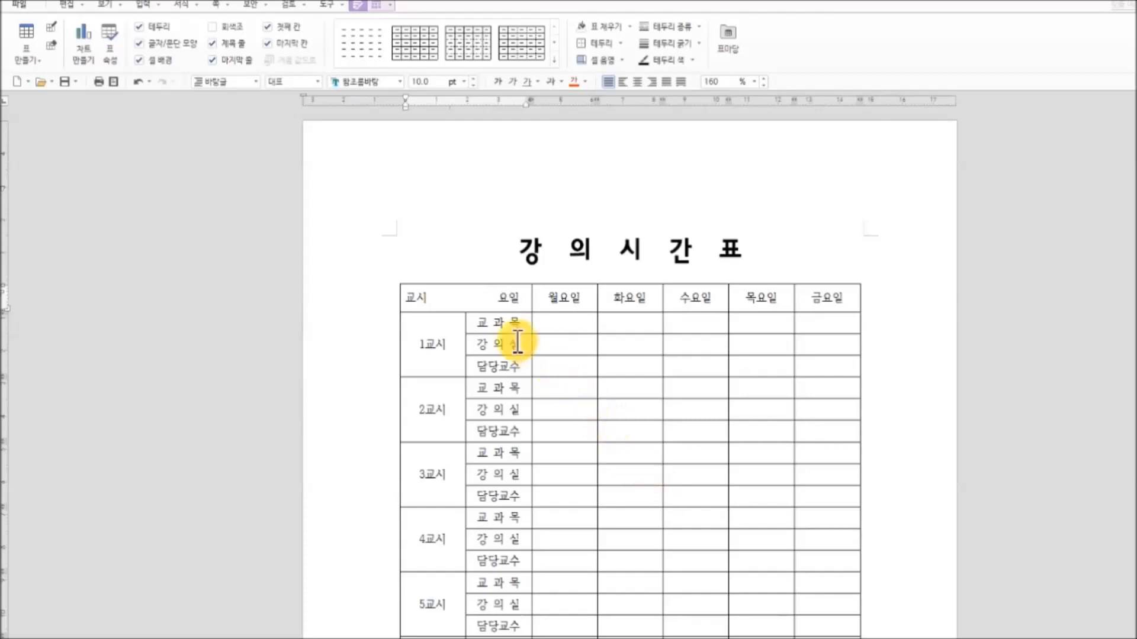
Draw a diagonal line with the table drawing tool across the corner header cell, separating 교시 from 요일.
{"action": "key", "text": "shift+Escape"}
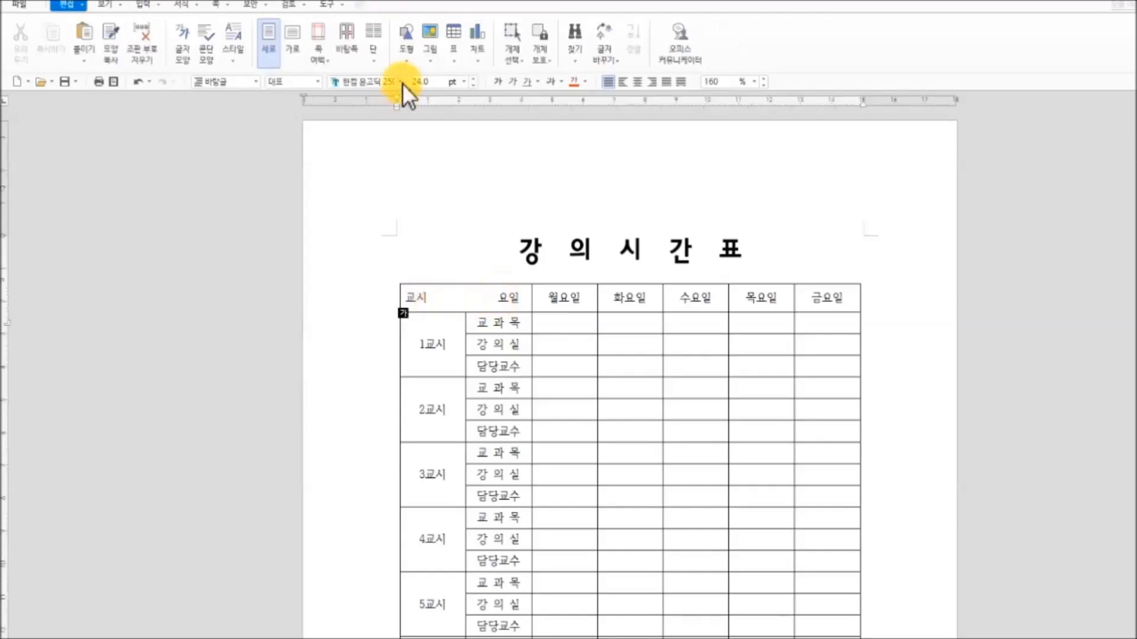
{"action": "left_click", "coordinate": [456, 61]}
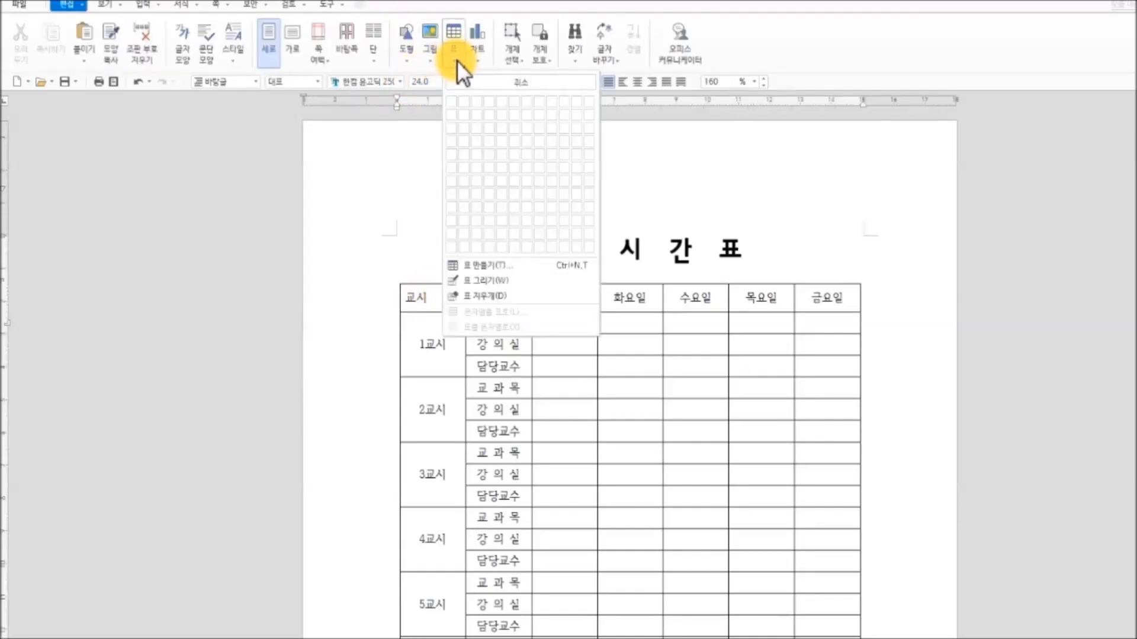
{"action": "left_click", "coordinate": [500, 282]}
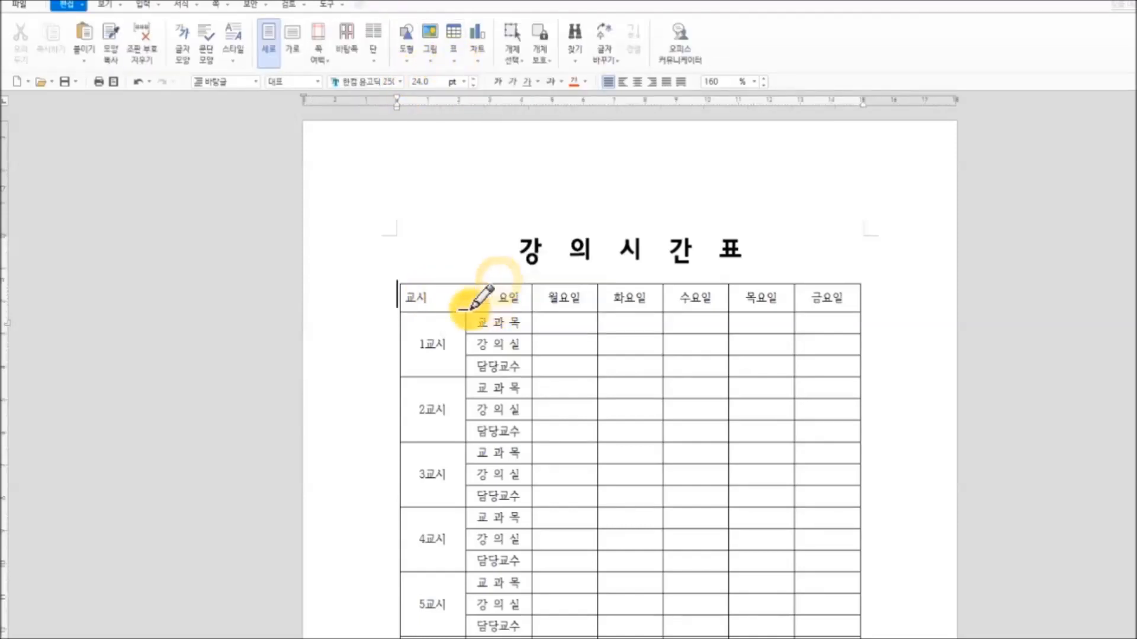
{"action": "mouse_move", "coordinate": [428, 289]}
{"action": "left_mouse_down"}
{"action": "mouse_move", "coordinate": [515, 297]}
{"action": "mouse_move", "coordinate": [530, 309]}
{"action": "left_mouse_up"}
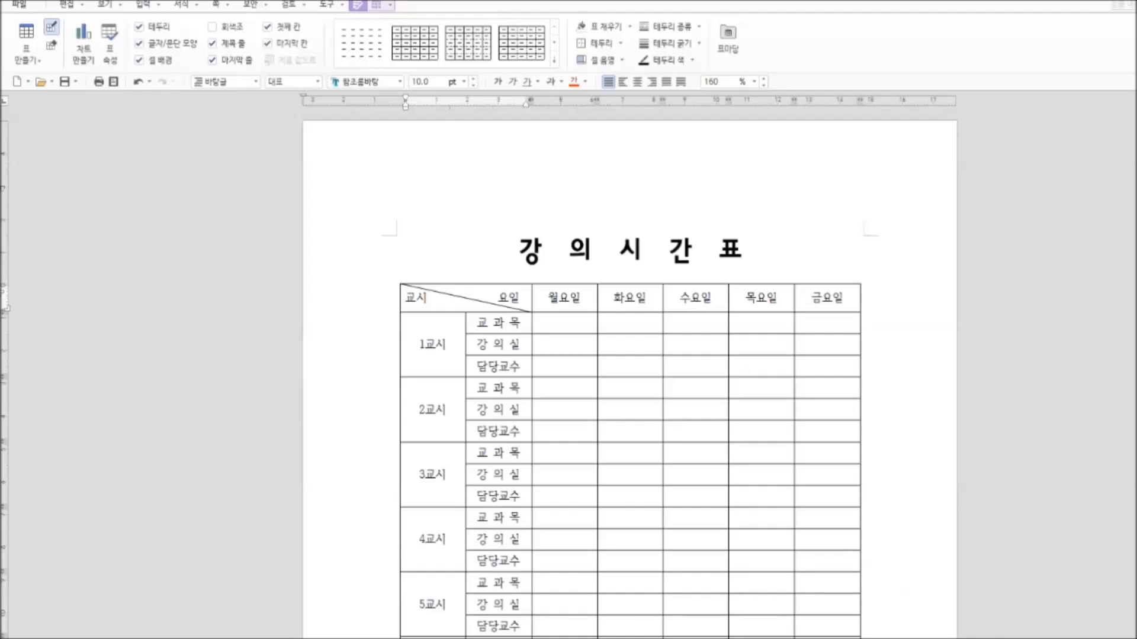
Check the whole timetable in print preview at 100 % zoom, then return to editing.
{"action": "left_click", "coordinate": [113, 82]}
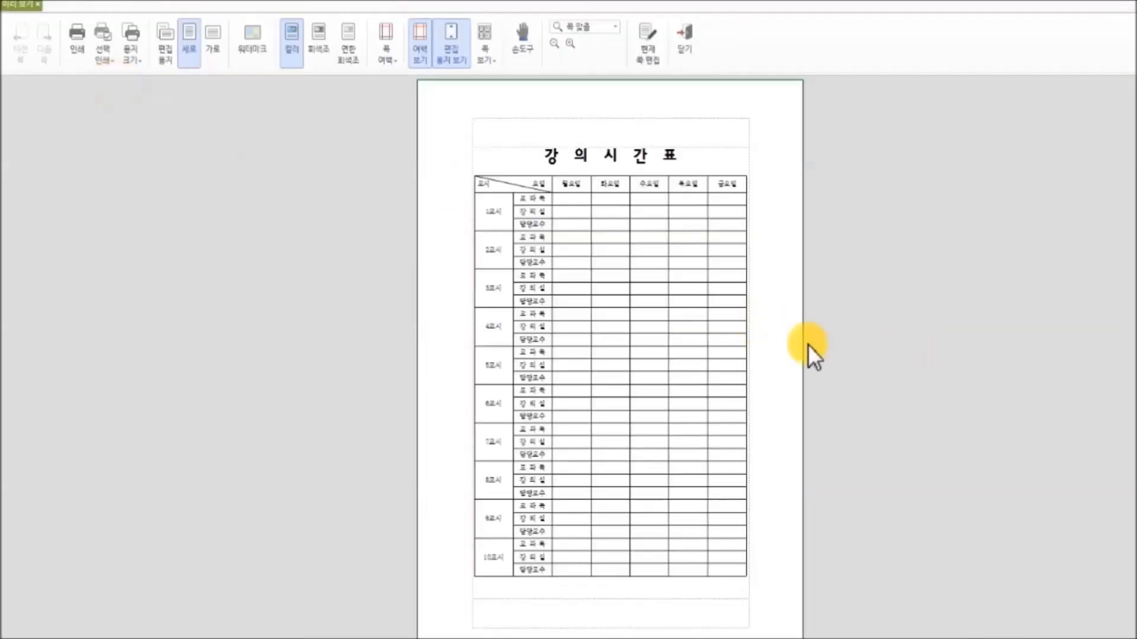
{"action": "left_click", "coordinate": [684, 293]}
{"action": "scroll", "coordinate": [837, 350], "scroll_direction": "down", "scroll_amount": 3}
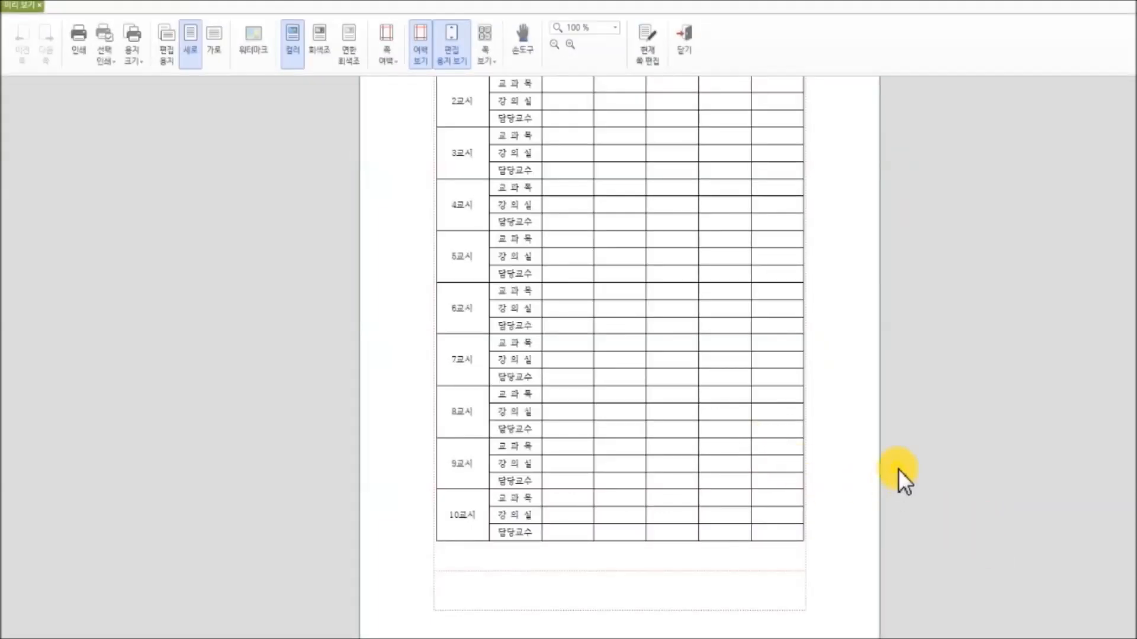
{"action": "scroll", "coordinate": [814, 444], "scroll_direction": "up", "scroll_amount": 5}
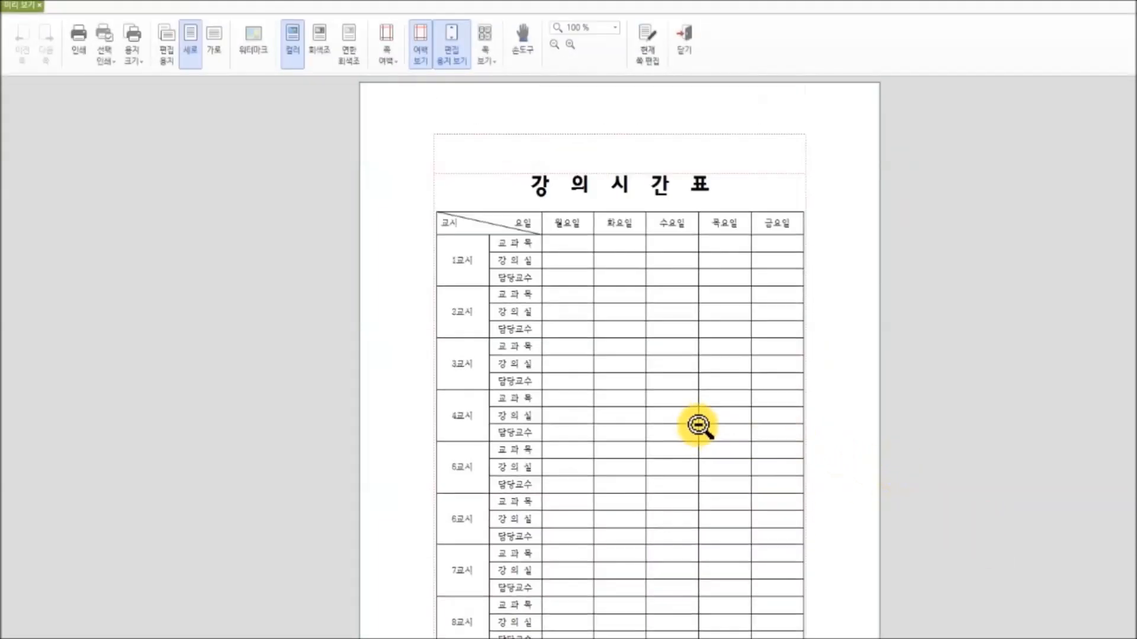
{"action": "left_click", "coordinate": [683, 42]}
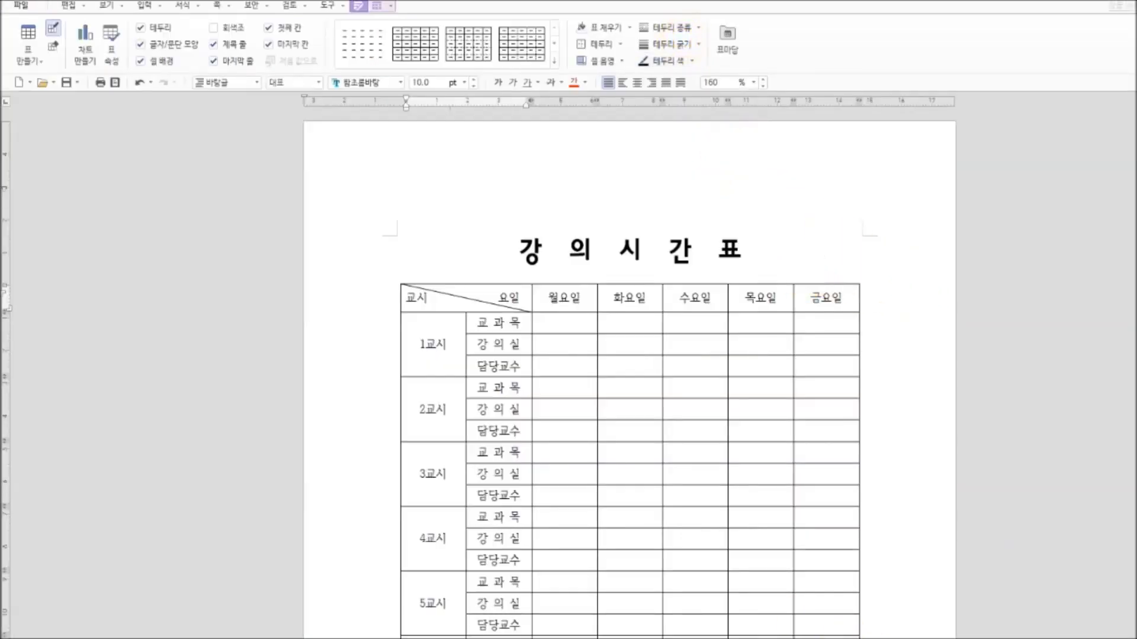
Leave the table and review the page once more in print preview, fitted to the full page.
{"action": "scroll", "coordinate": [1050, 581], "scroll_direction": "down", "scroll_amount": 2}
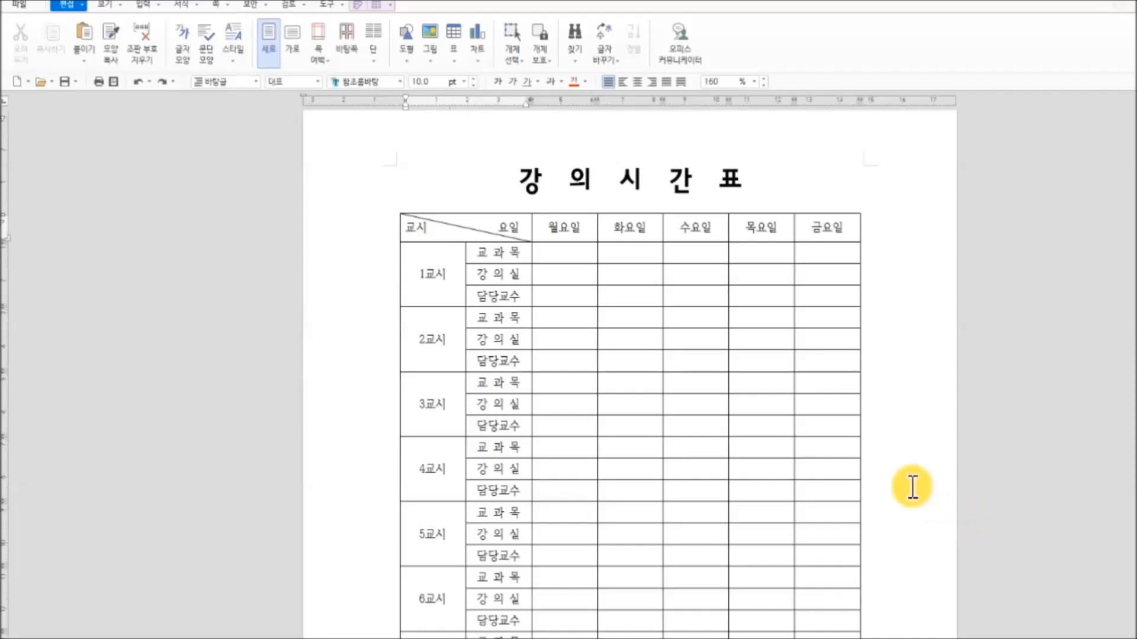
{"action": "left_click", "coordinate": [888, 469]}
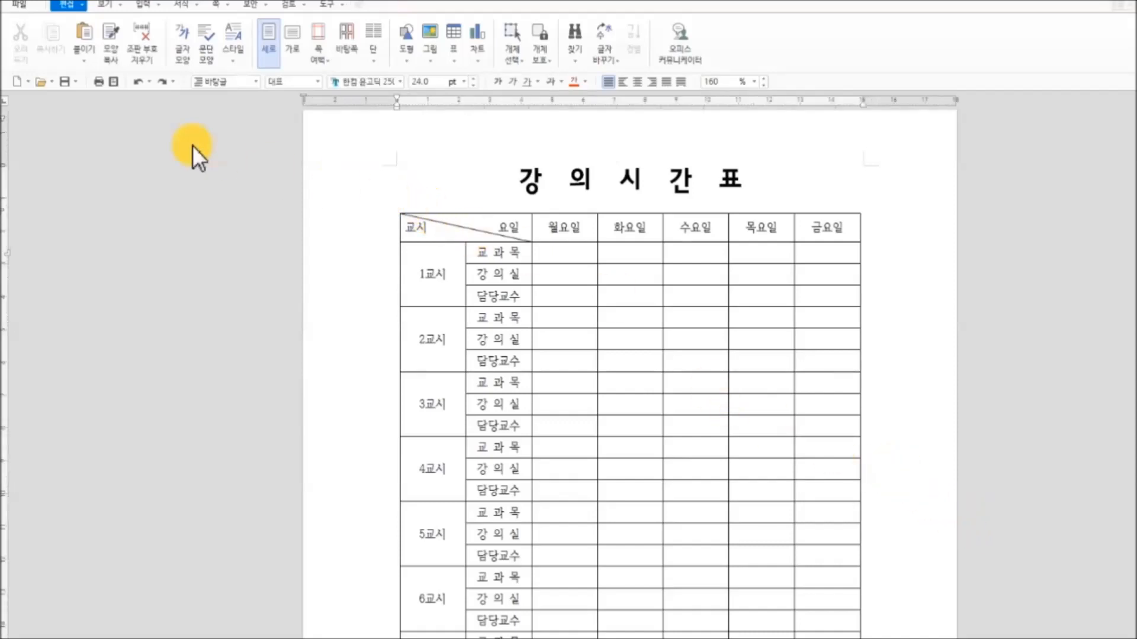
{"action": "left_click", "coordinate": [112, 82]}
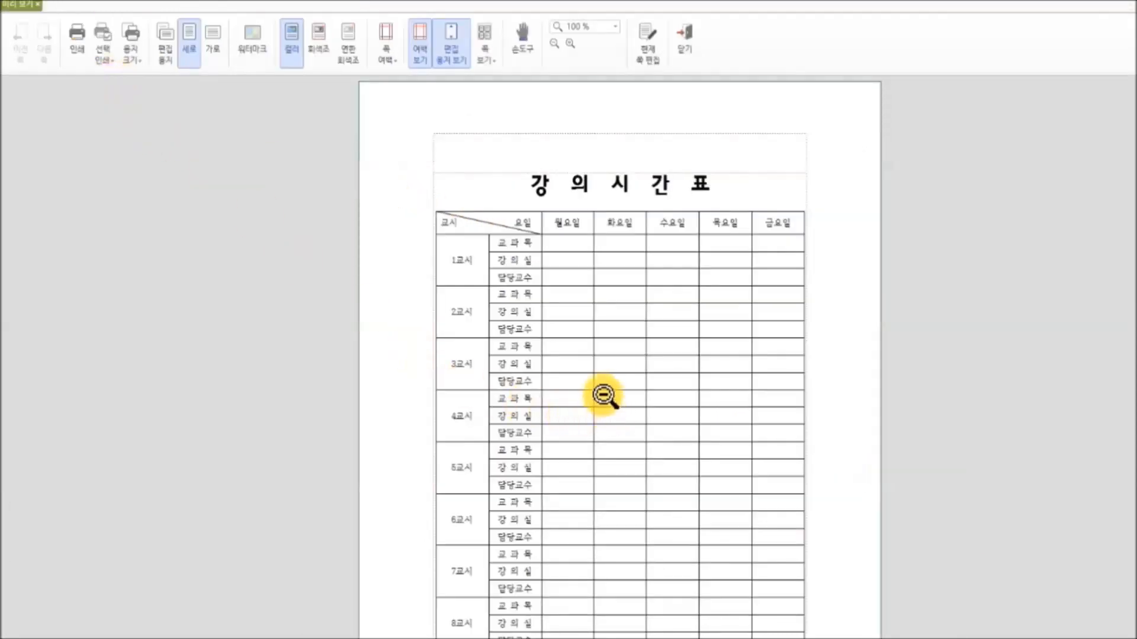
{"action": "left_click", "coordinate": [703, 402]}
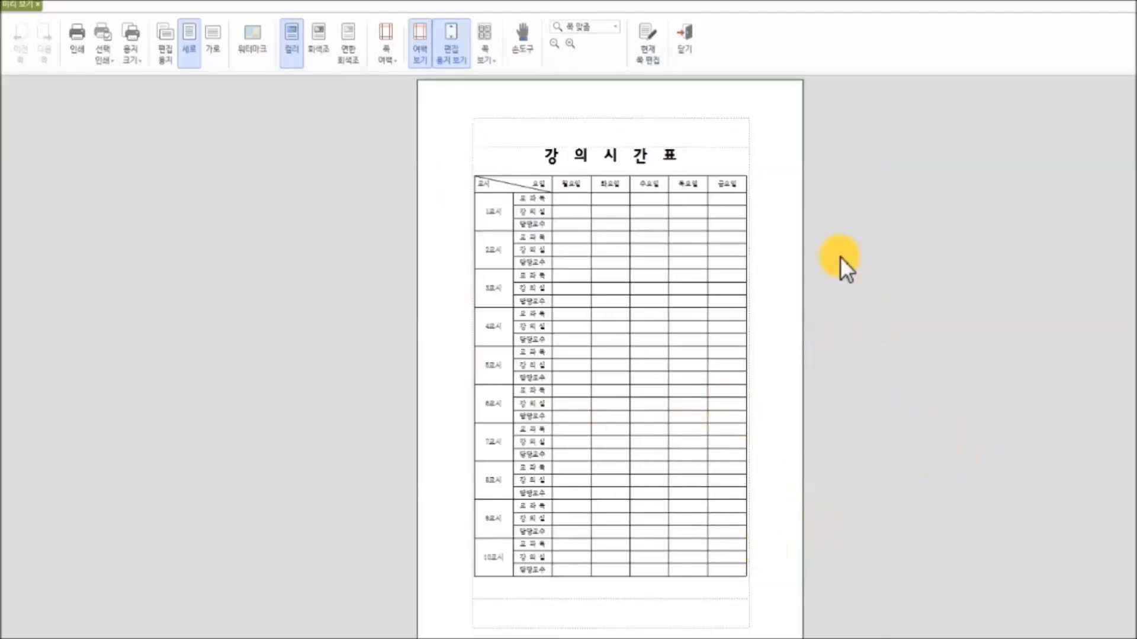
{"action": "left_click", "coordinate": [688, 42]}
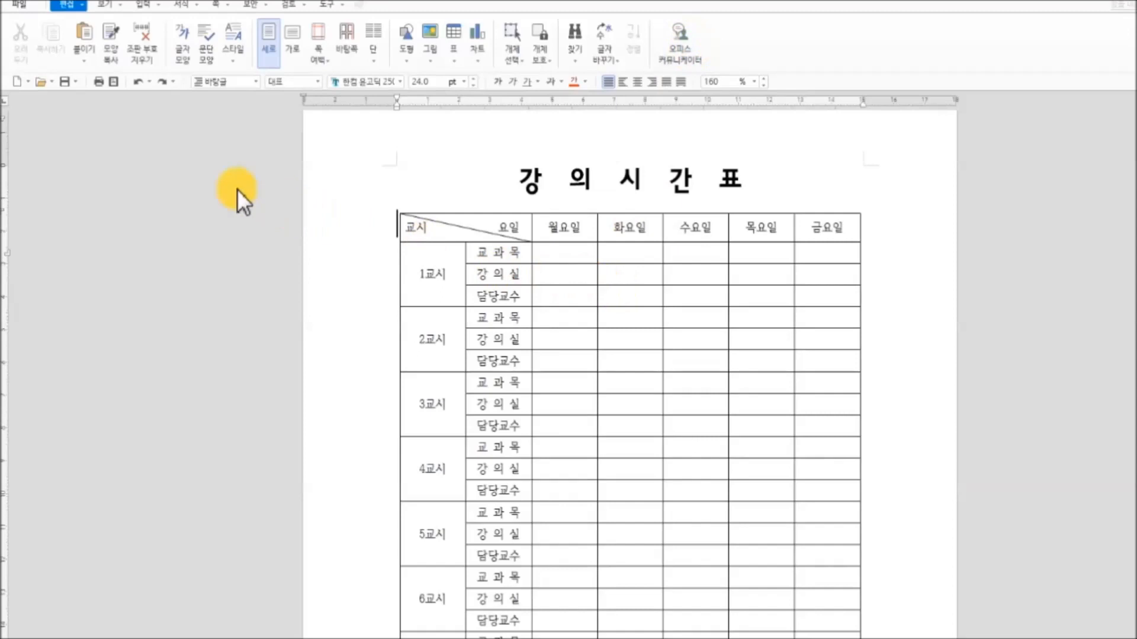
Save the document as 강 의 시 간 표.hwp in the 14.한글문서 folder on drive D.
{"action": "left_click", "coordinate": [65, 82]}
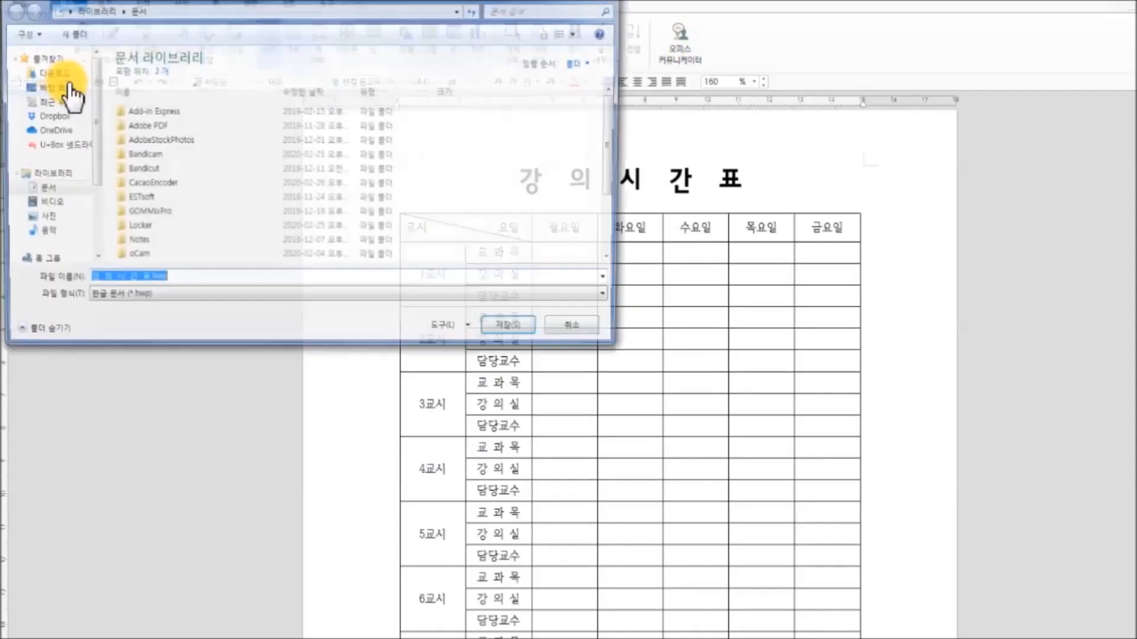
{"action": "left_click_drag", "start_coordinate": [94, 178], "coordinate": [97, 236]}
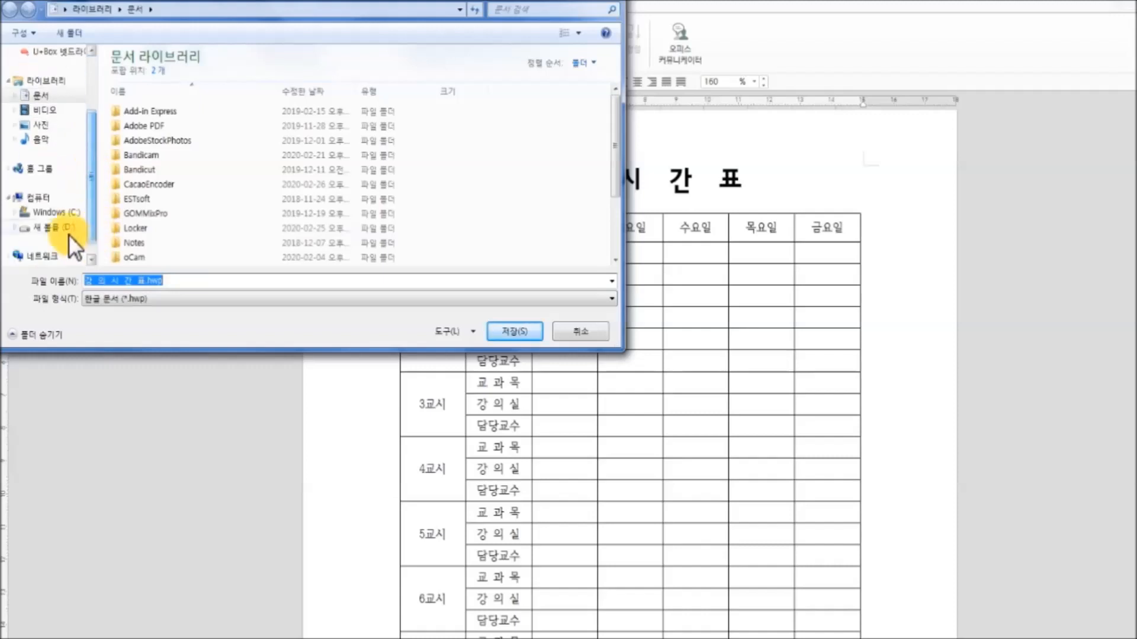
{"action": "left_click", "coordinate": [69, 229]}
{"action": "left_click", "coordinate": [209, 255]}
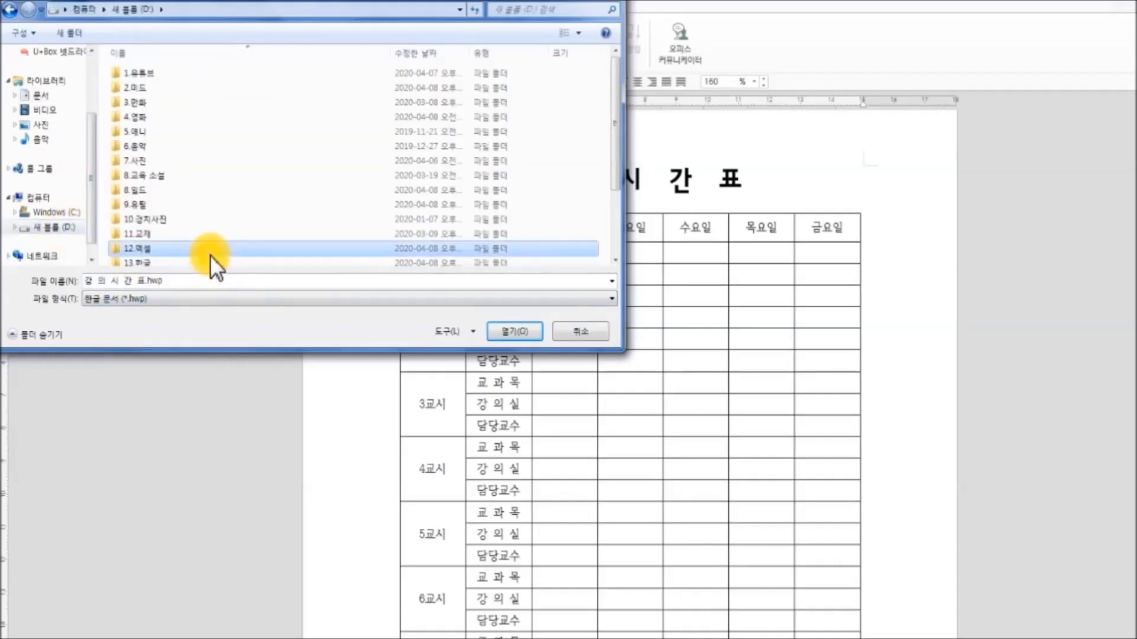
{"action": "scroll", "coordinate": [269, 237], "scroll_direction": "down", "scroll_amount": 2}
{"action": "double_click", "coordinate": [209, 218]}
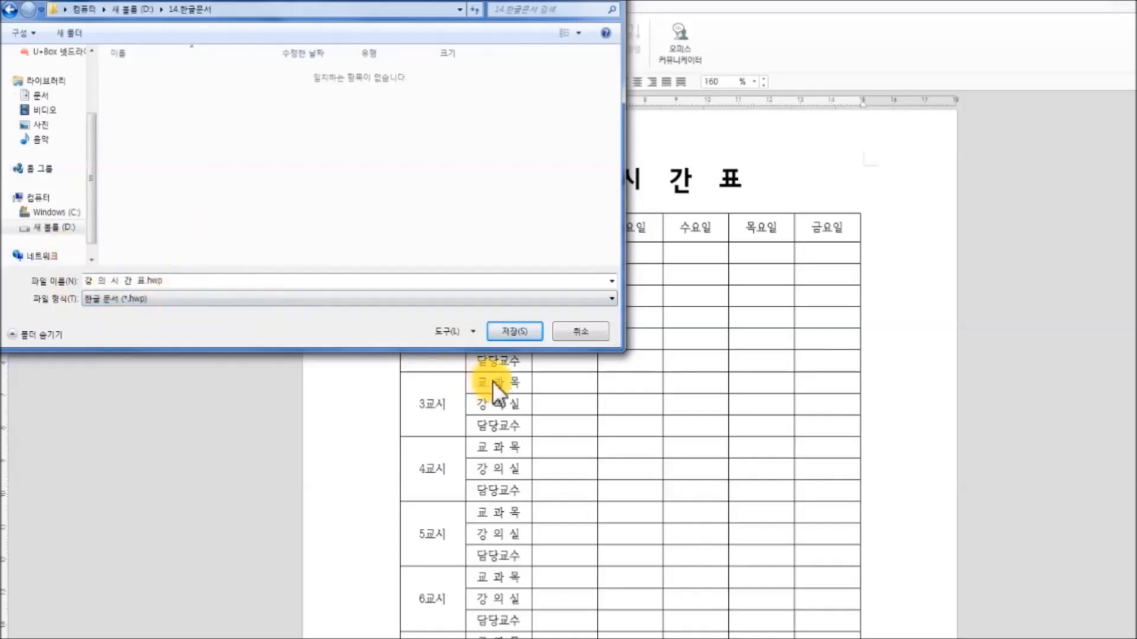
{"action": "left_click", "coordinate": [514, 332]}
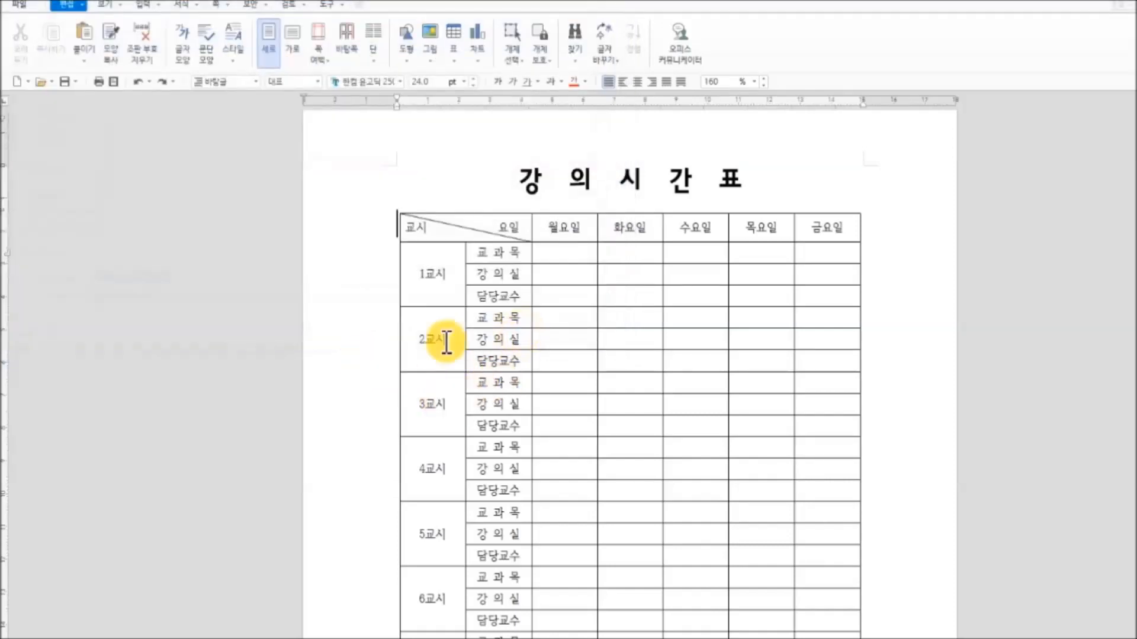